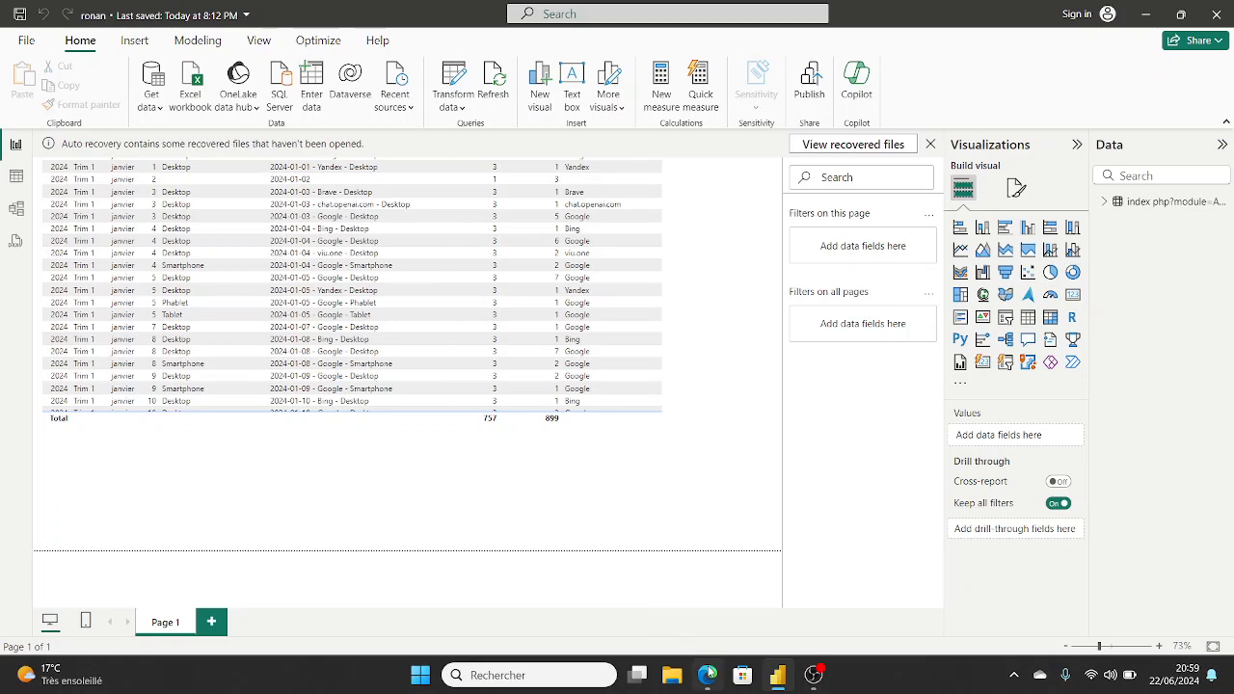
Step: Switch to Matomo in the browser and export the Visits Over Time metrics in HTML format
mouse_move(709, 674)
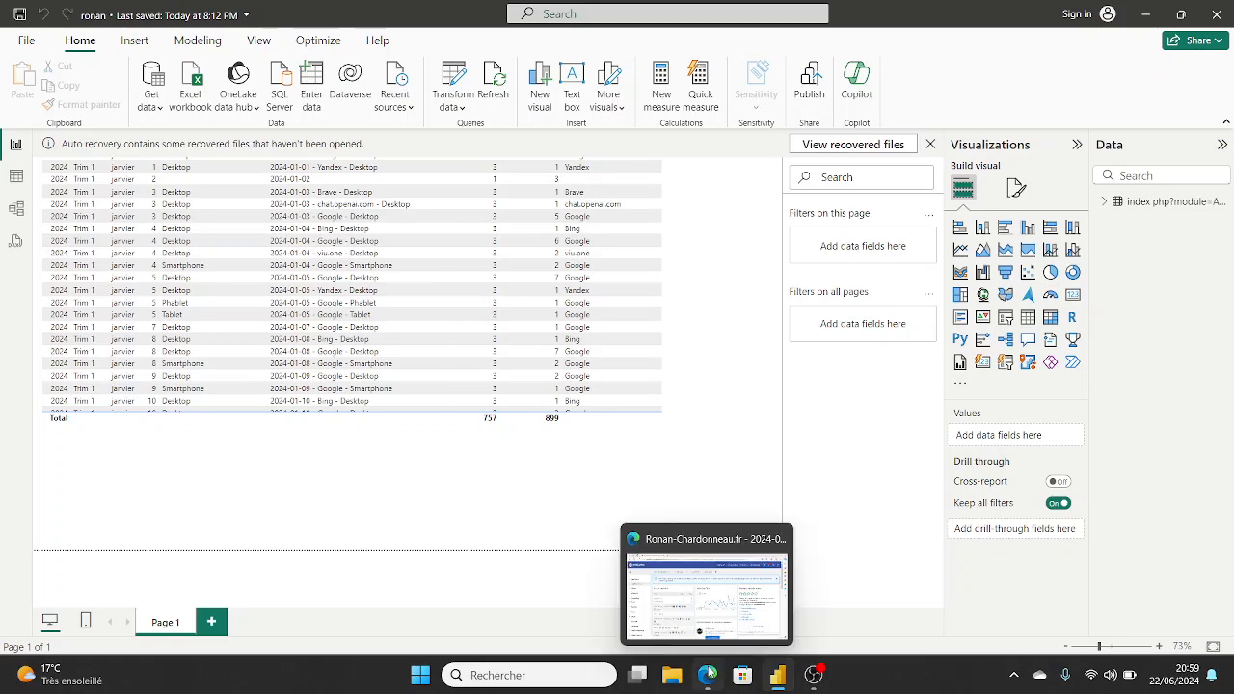
click(709, 674)
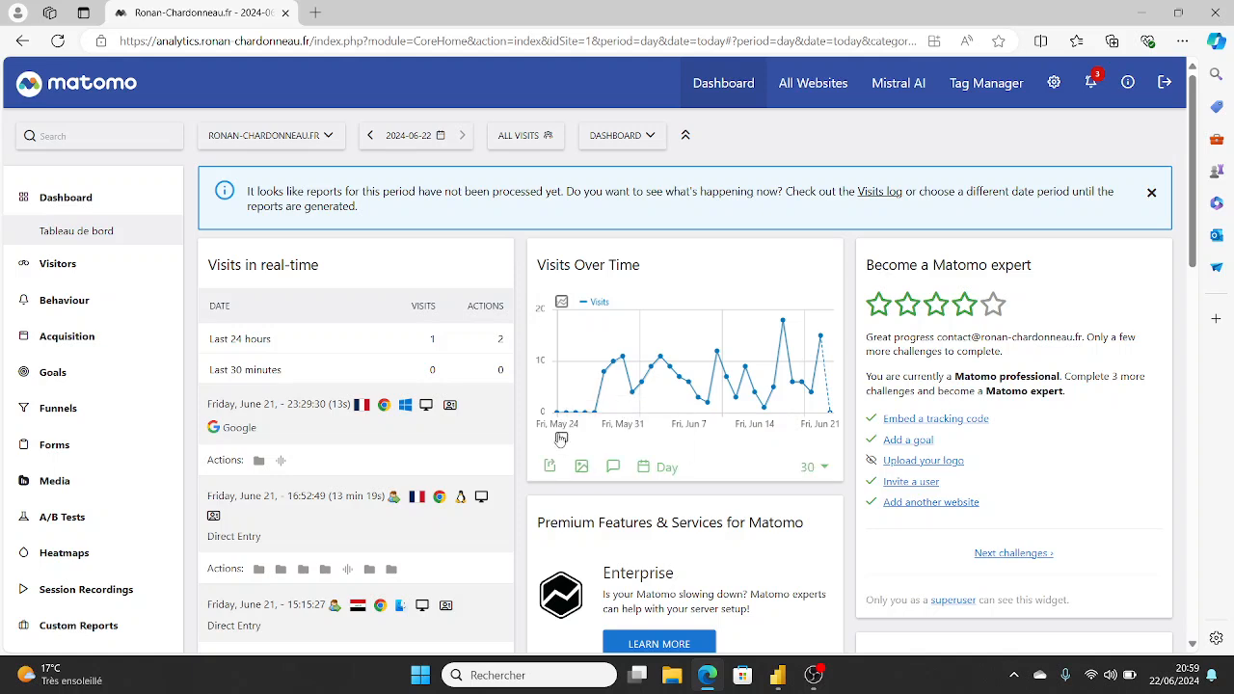
click(551, 465)
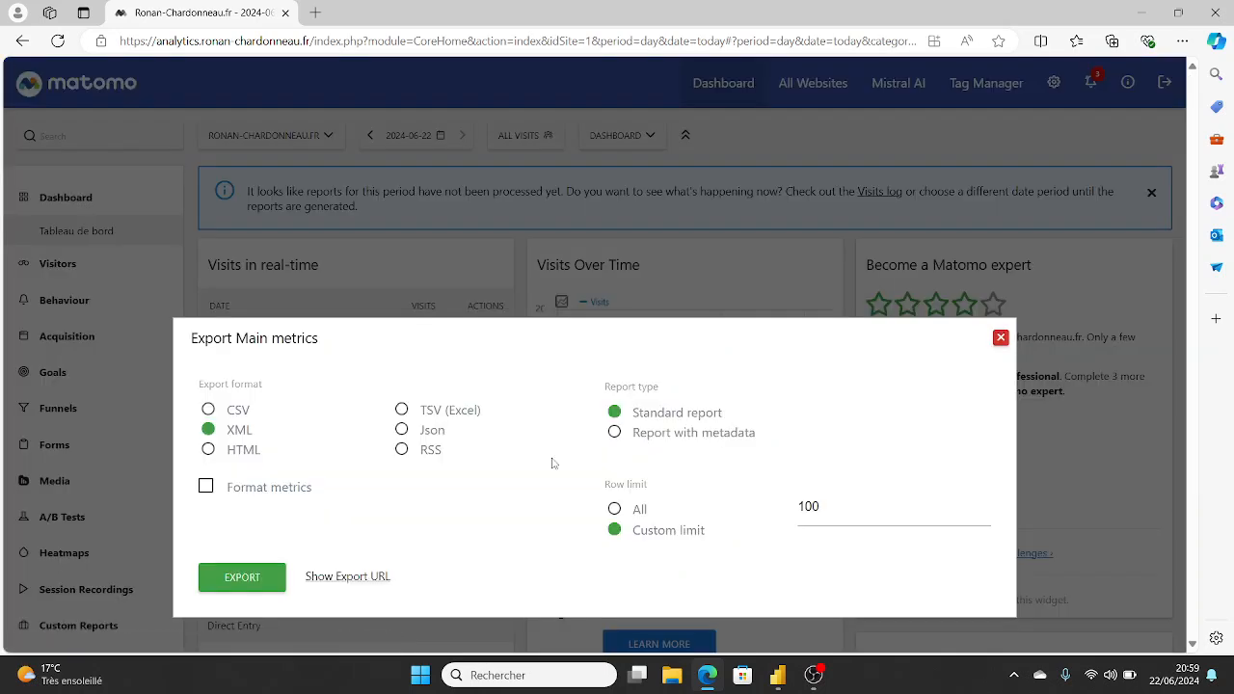
click(241, 451)
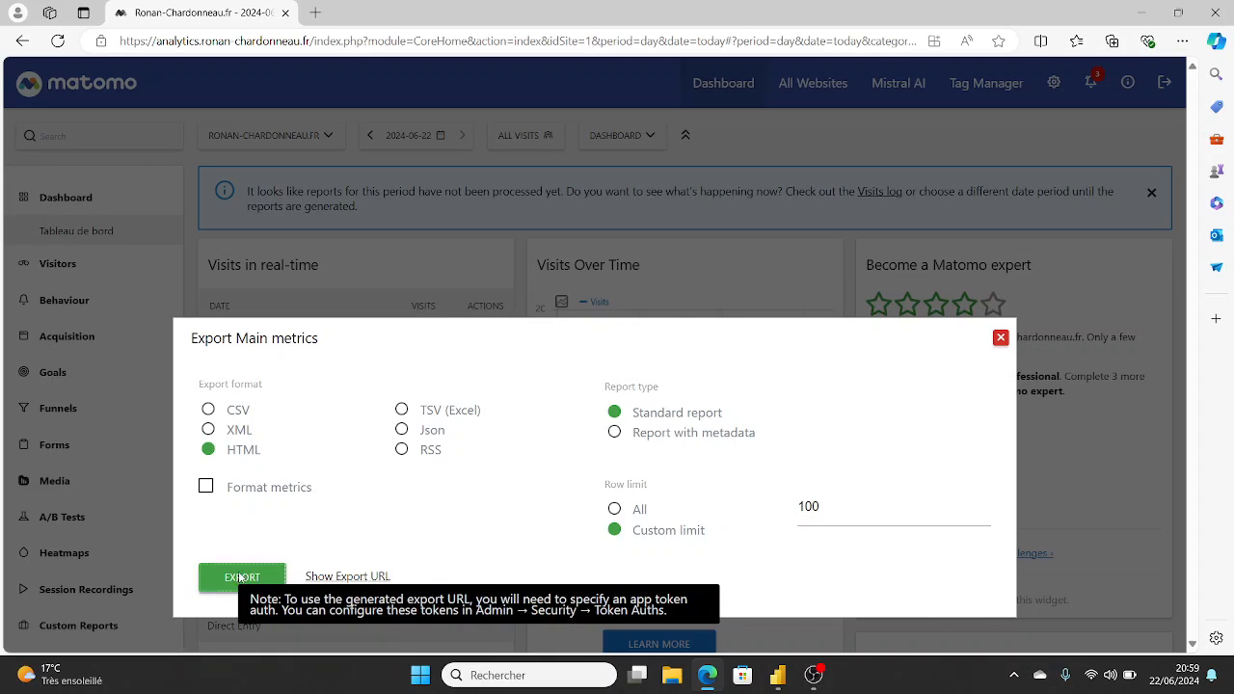
click(241, 577)
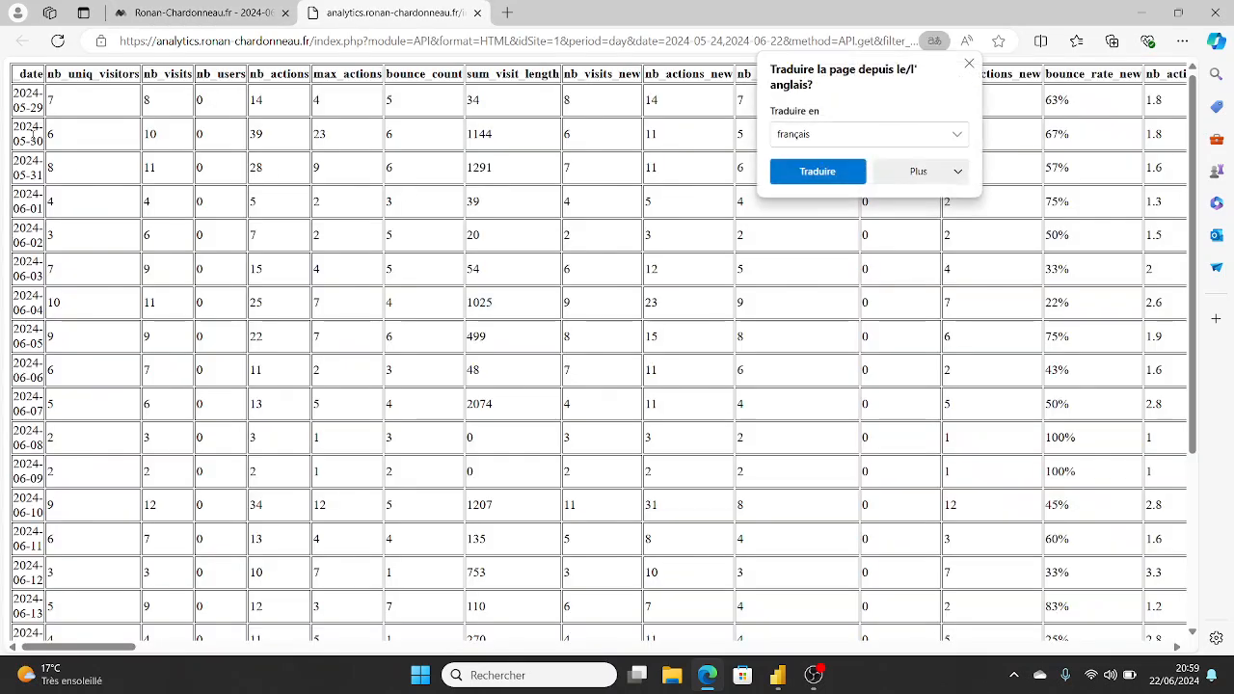
click(235, 21)
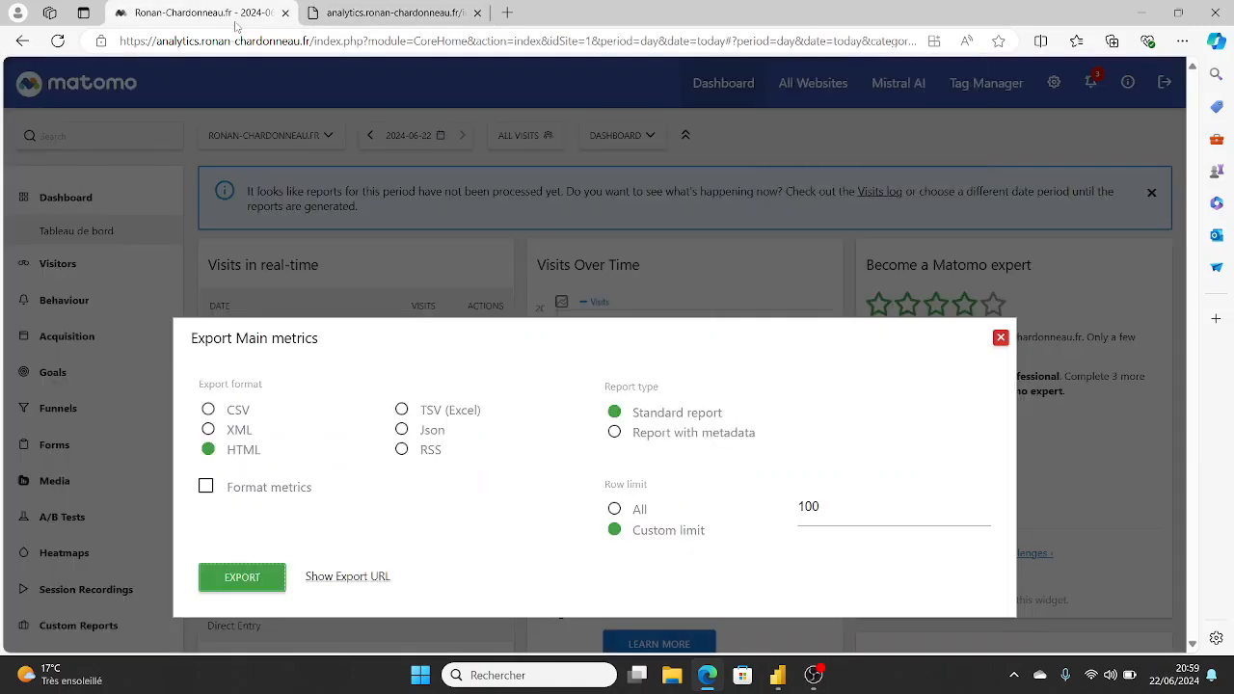
click(1001, 337)
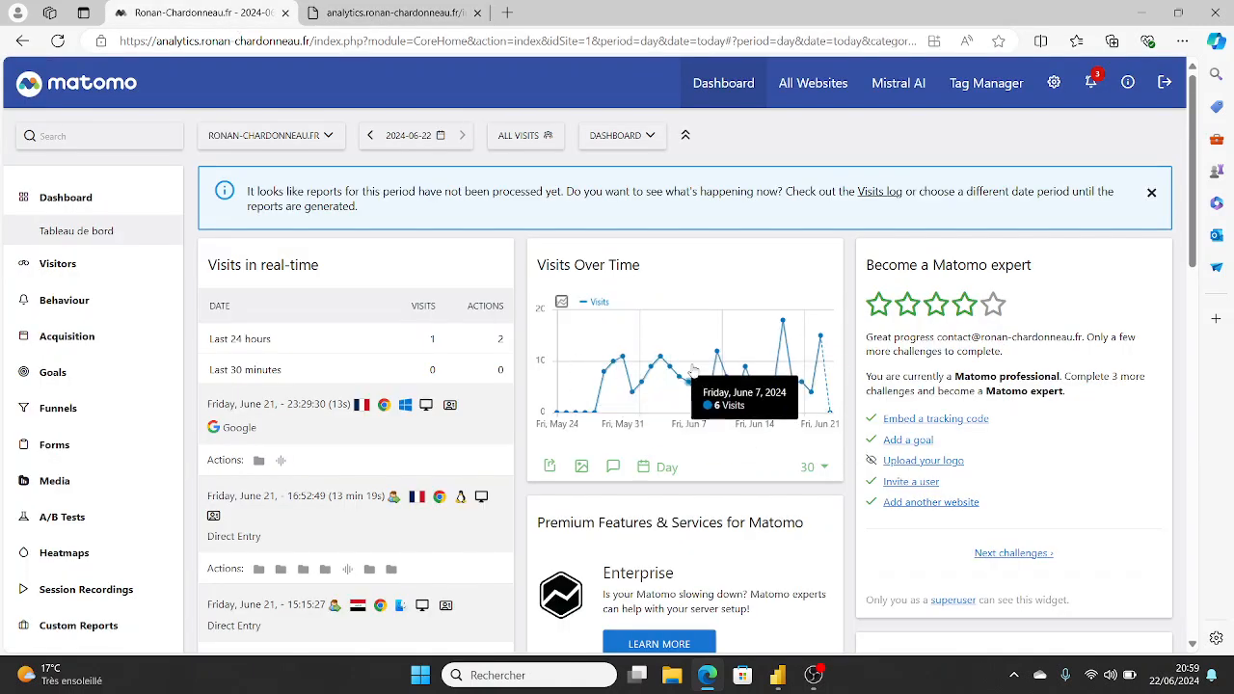
Step: Open the Behaviour Pages report and set its period to the month of June 2024
click(77, 301)
click(60, 304)
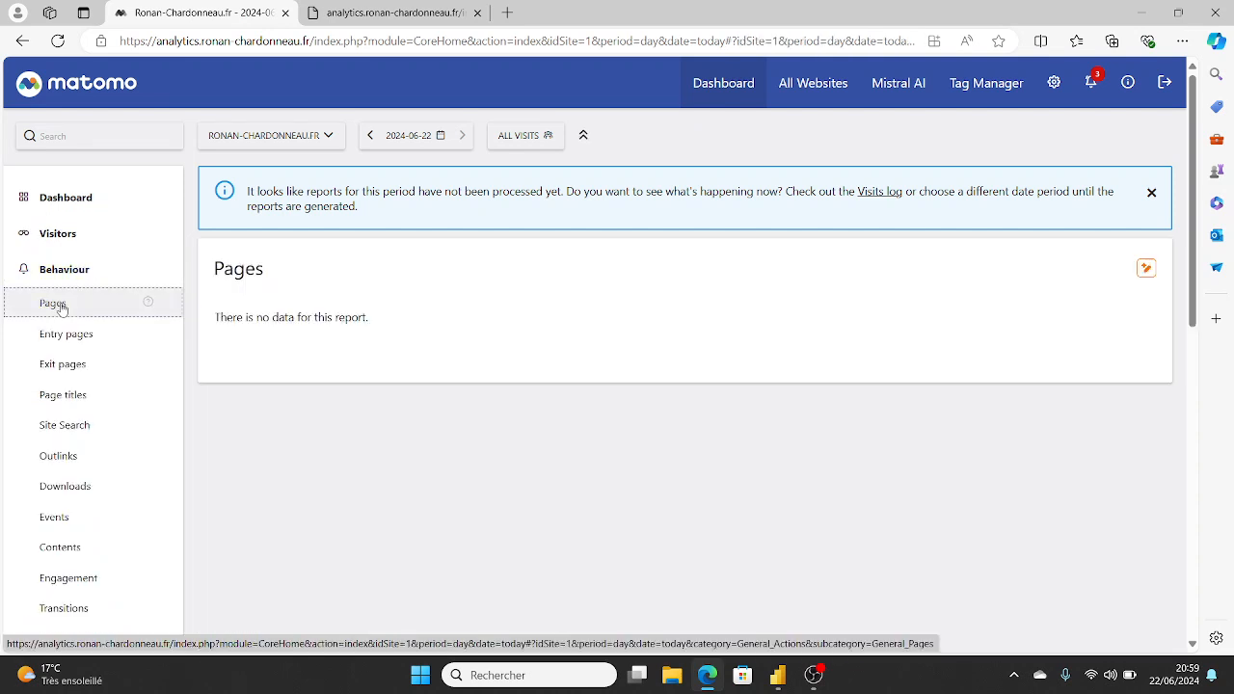
click(425, 133)
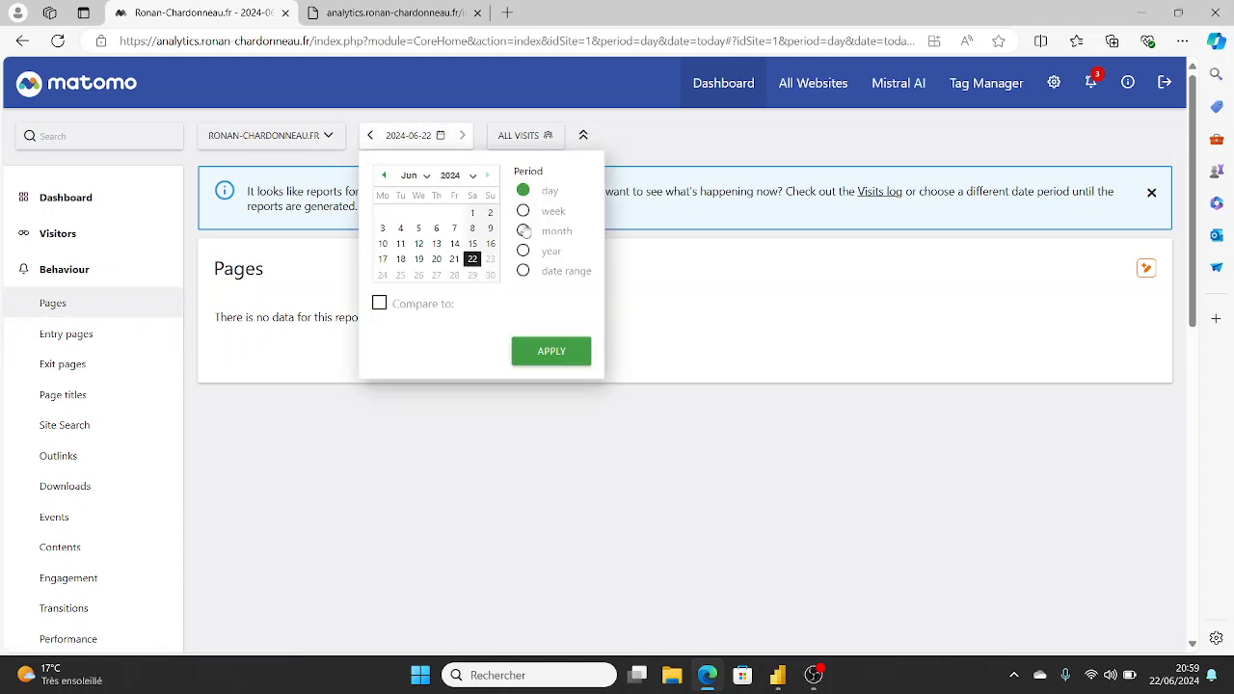
click(523, 232)
click(455, 244)
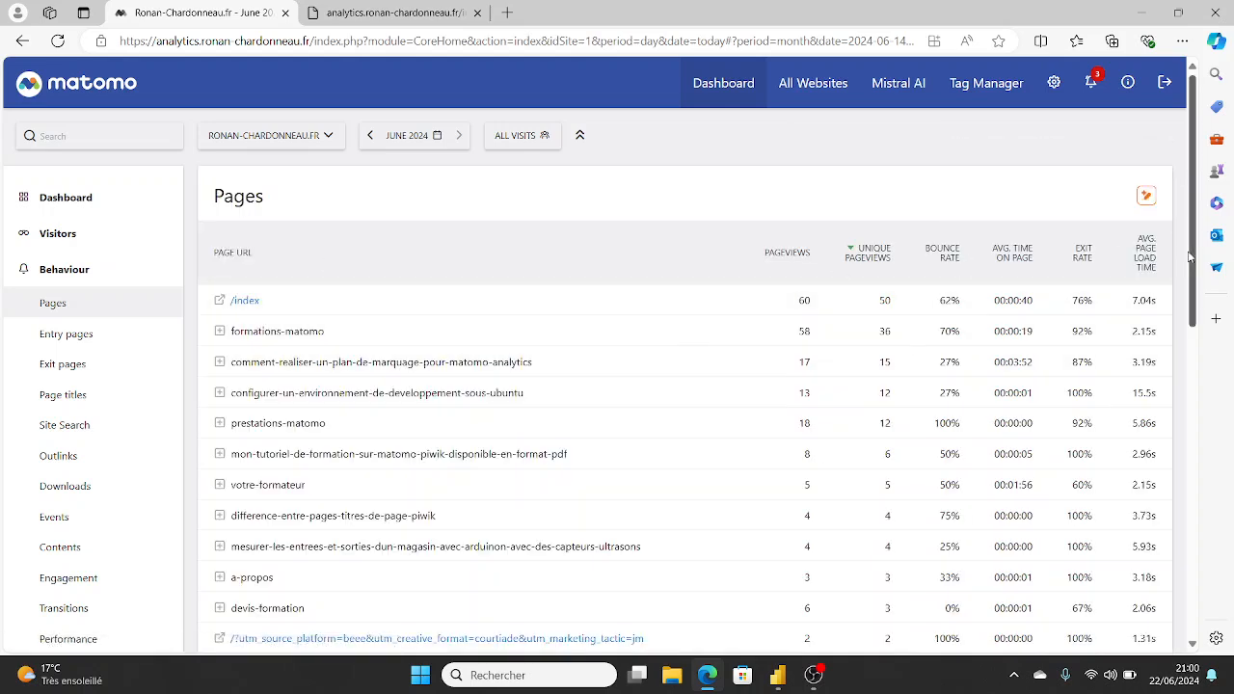
Step: Export the monthly Pages report in HTML format and return to the report
drag(1190, 255, 1232, 497)
mouse_move(531, 475)
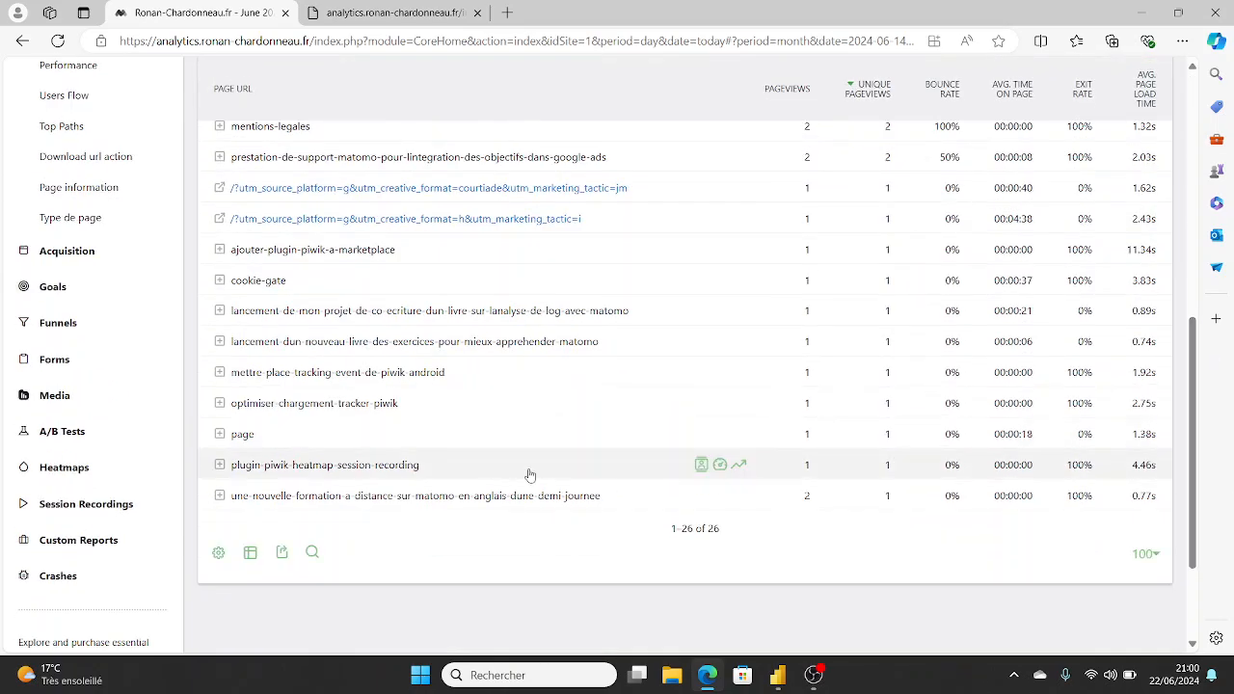
click(281, 553)
click(258, 342)
click(242, 488)
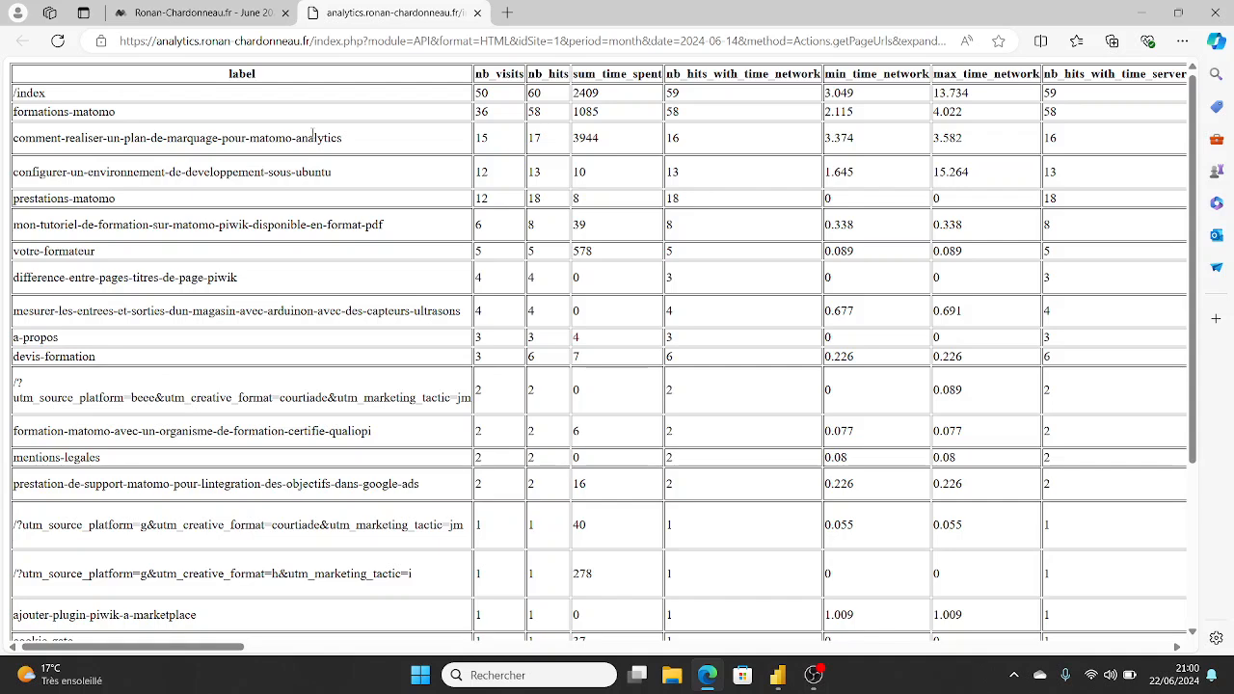
click(232, 19)
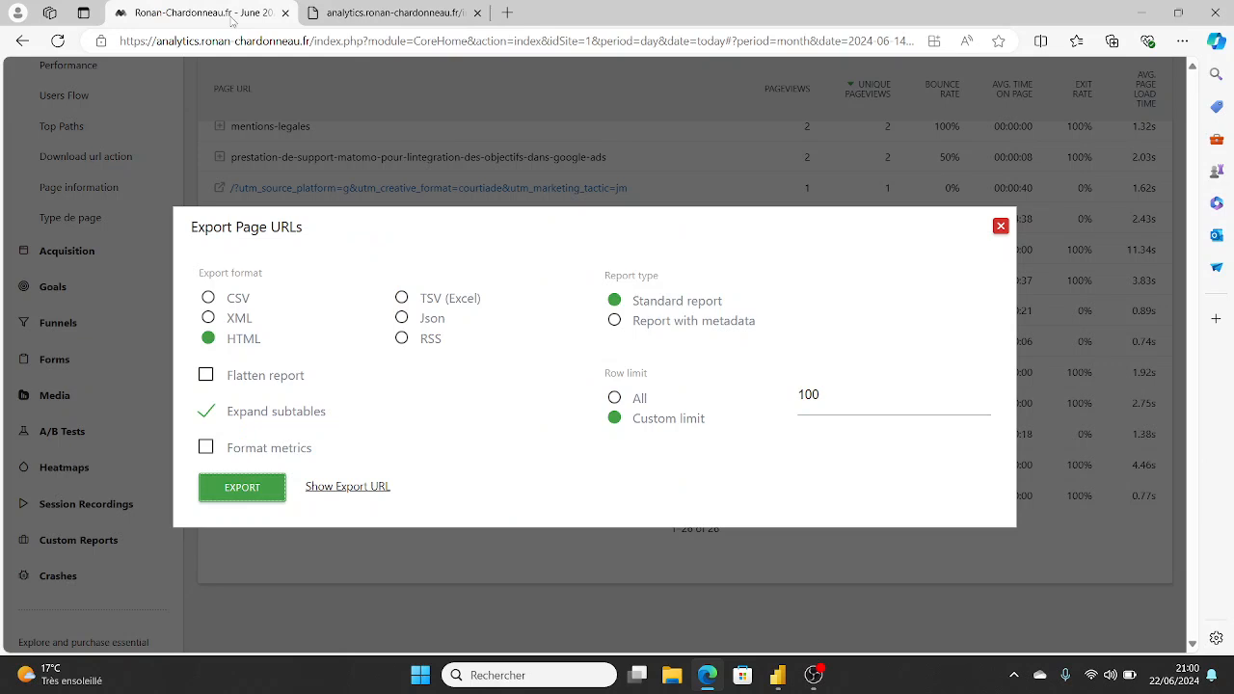
click(1001, 227)
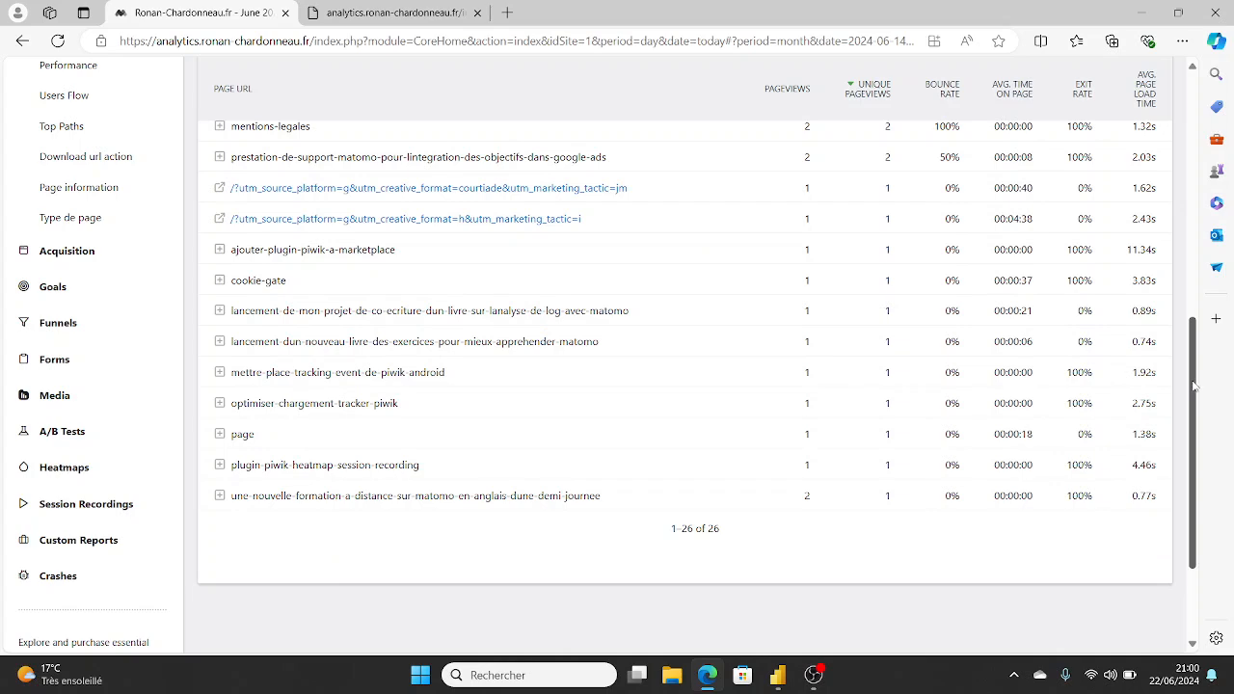
Step: Sort the Pages report by page URL and look through the list
drag(1193, 386, 1182, 139)
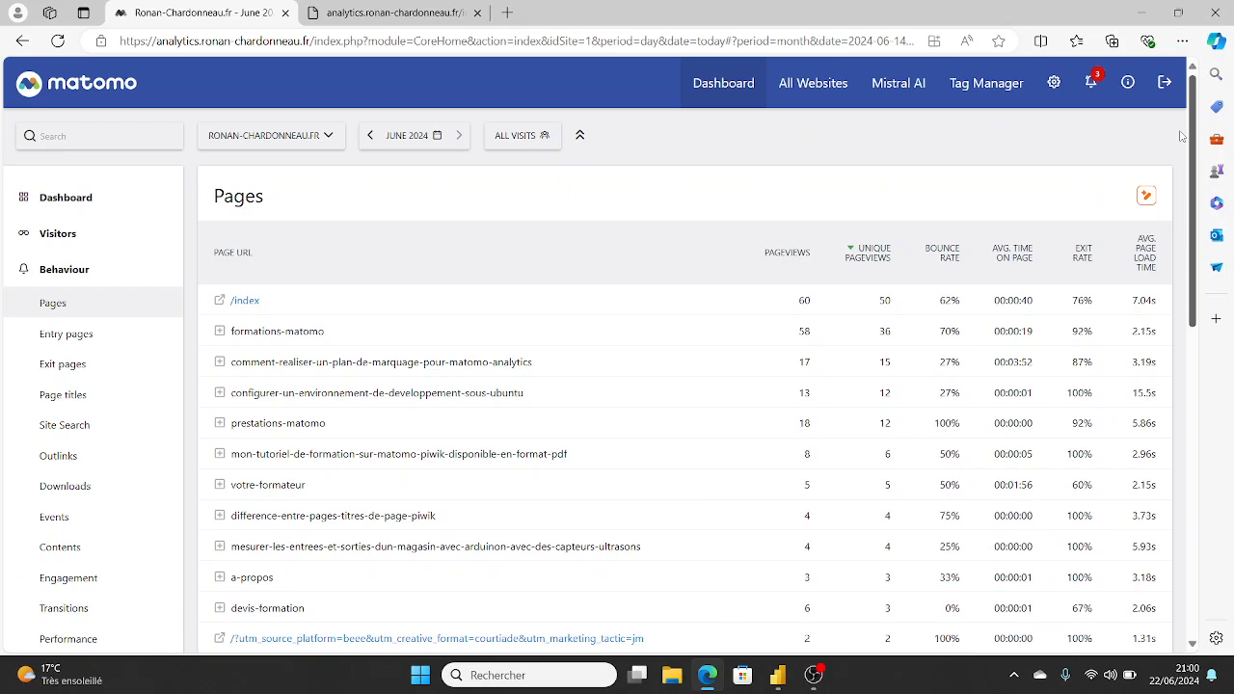
click(415, 249)
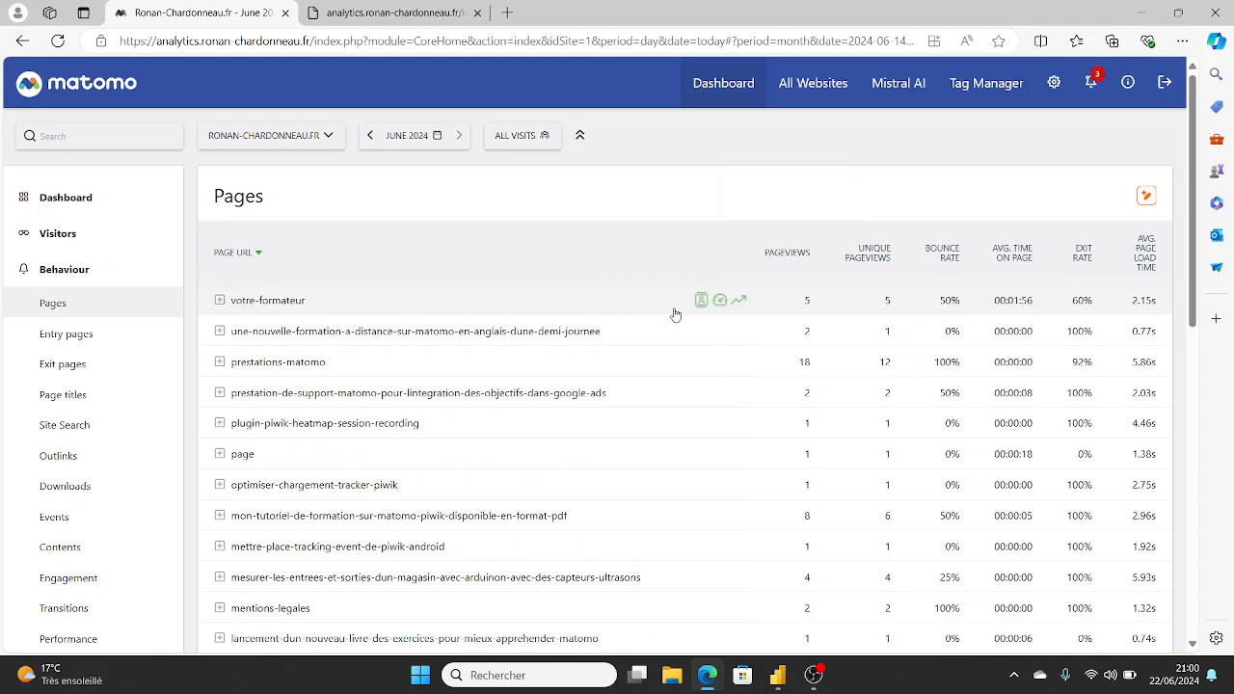
scroll(1200, 311, down, 2)
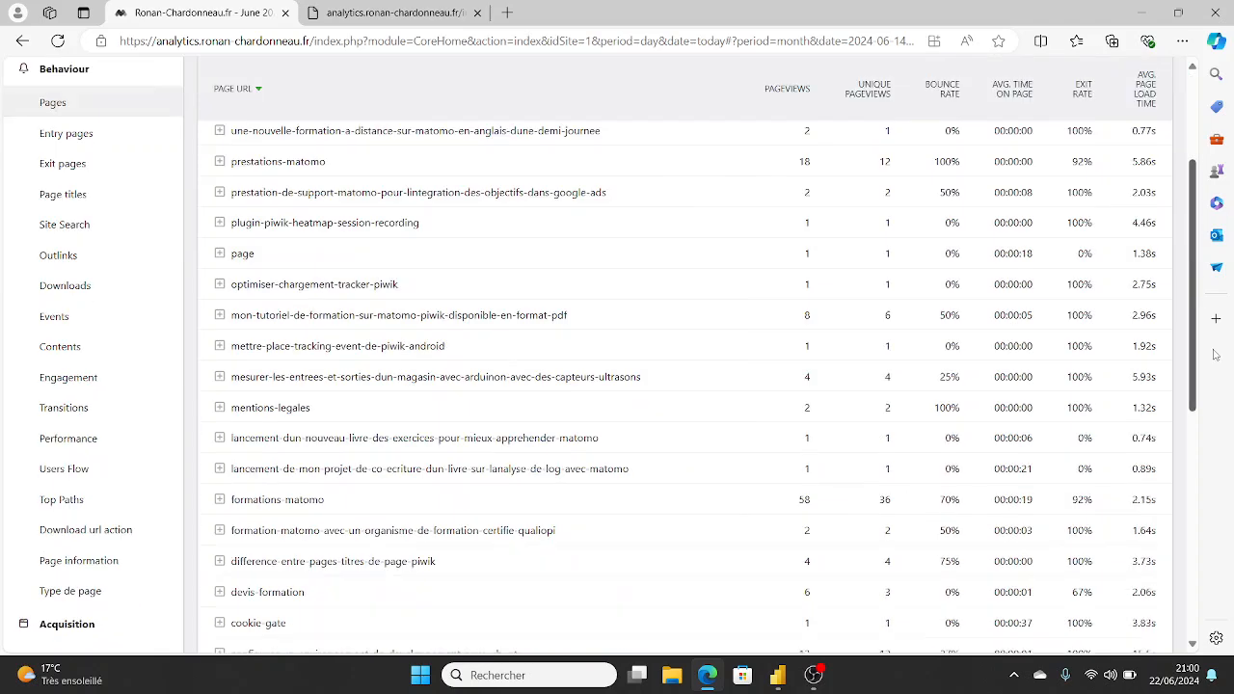
Step: Open the custom reports management page and start creating a new report
scroll(1201, 310, down, 8)
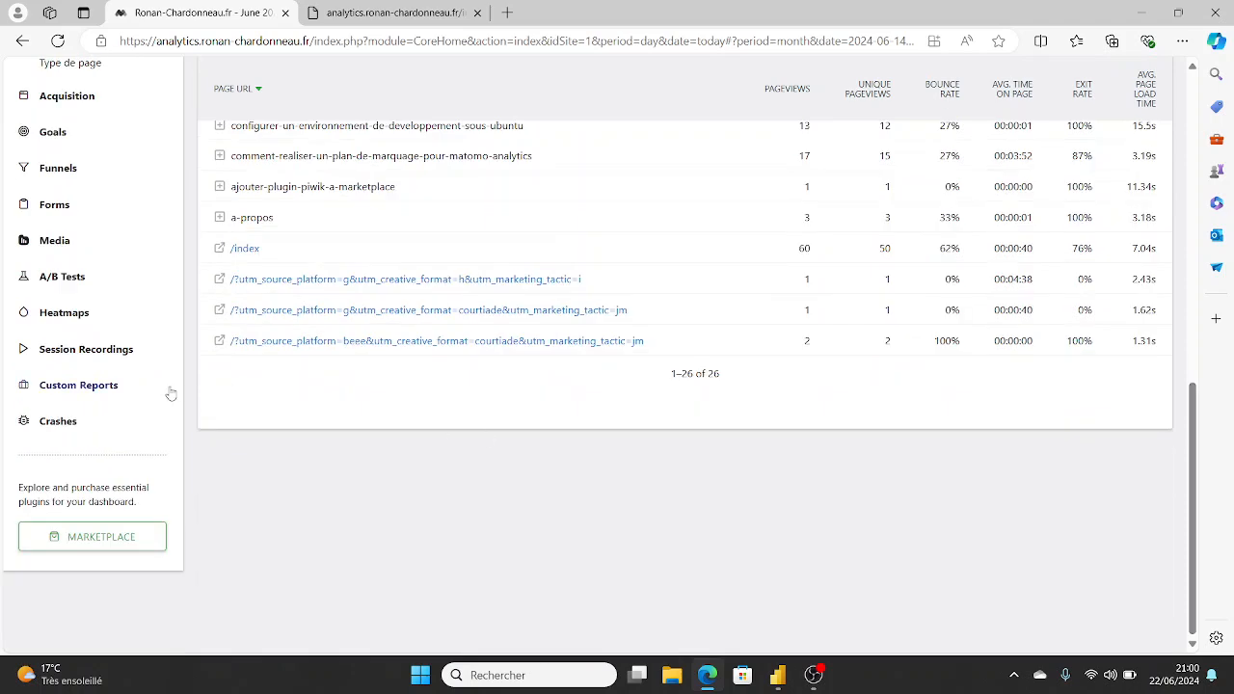
click(106, 388)
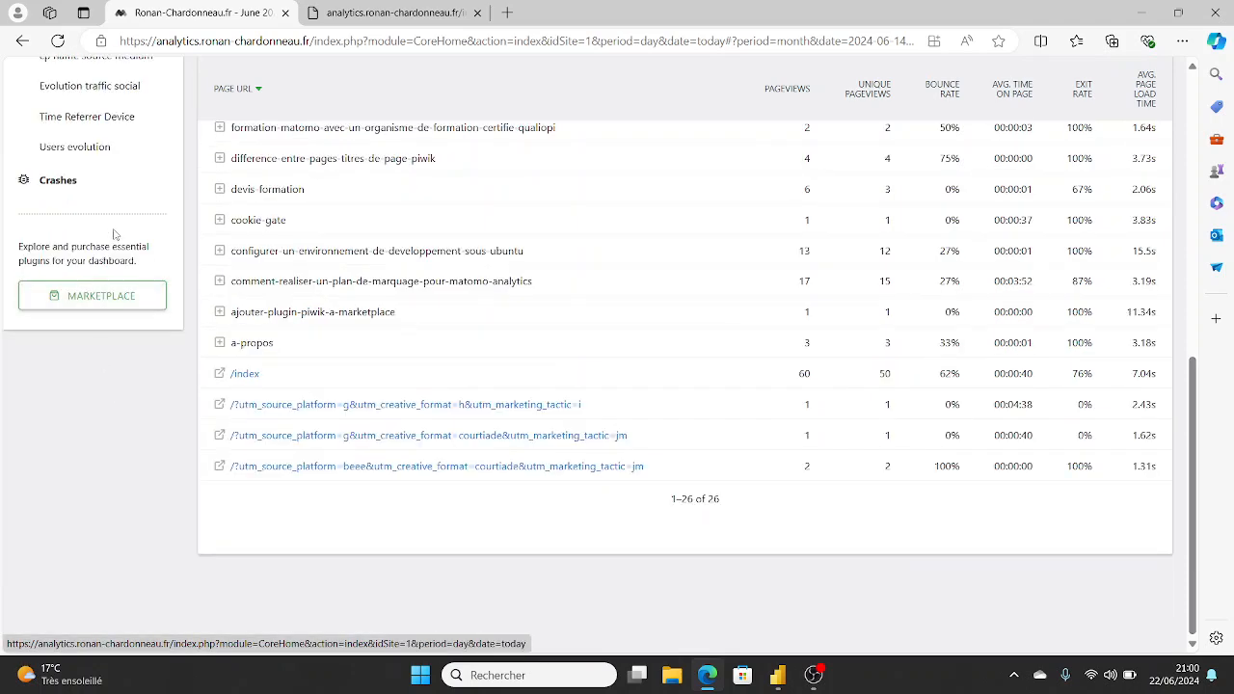
scroll(114, 235, up, 3)
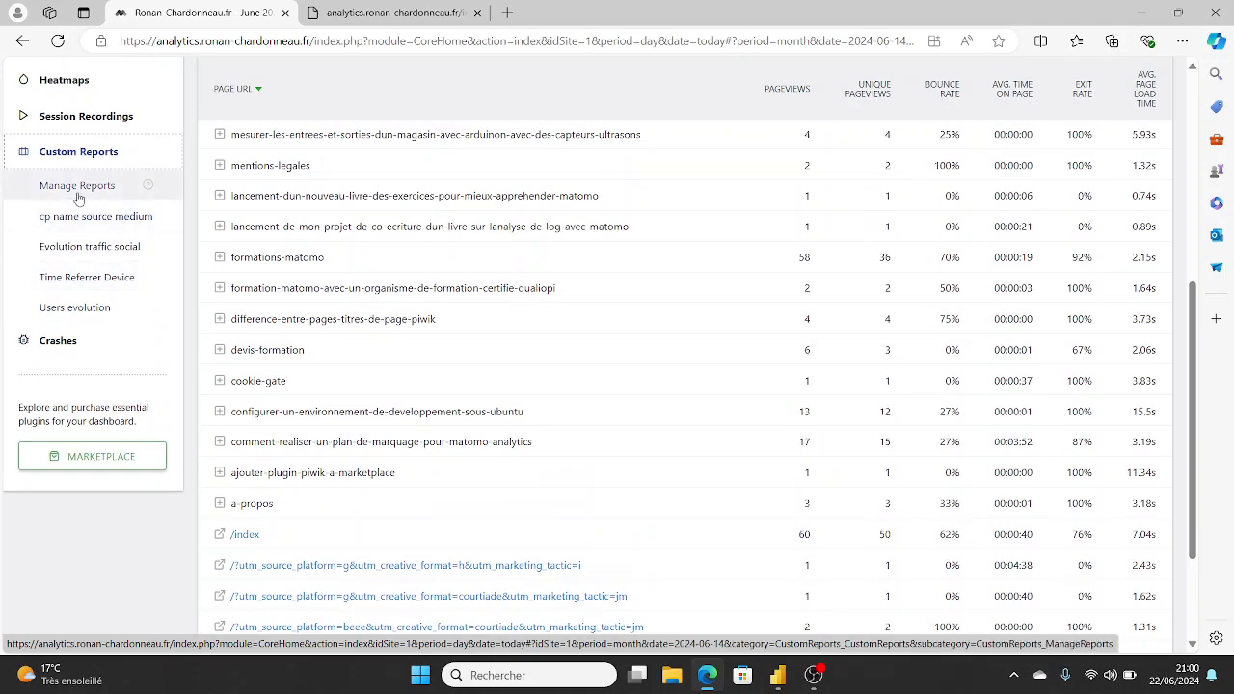
click(78, 197)
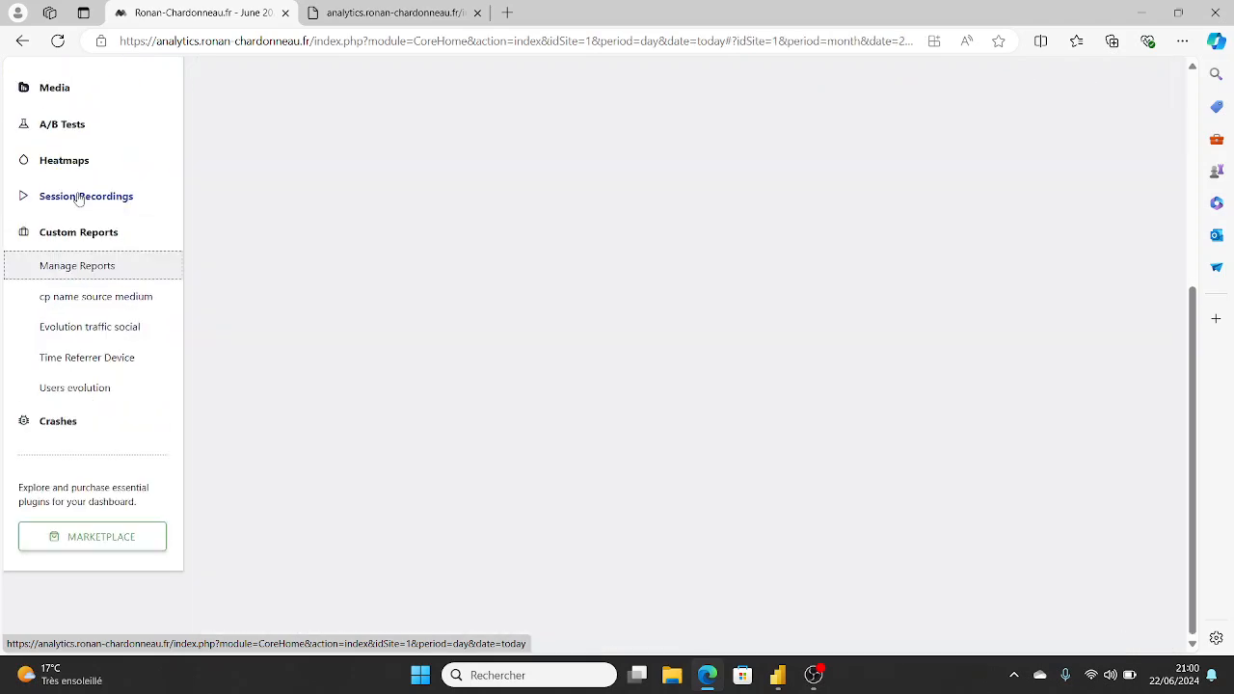
click(310, 271)
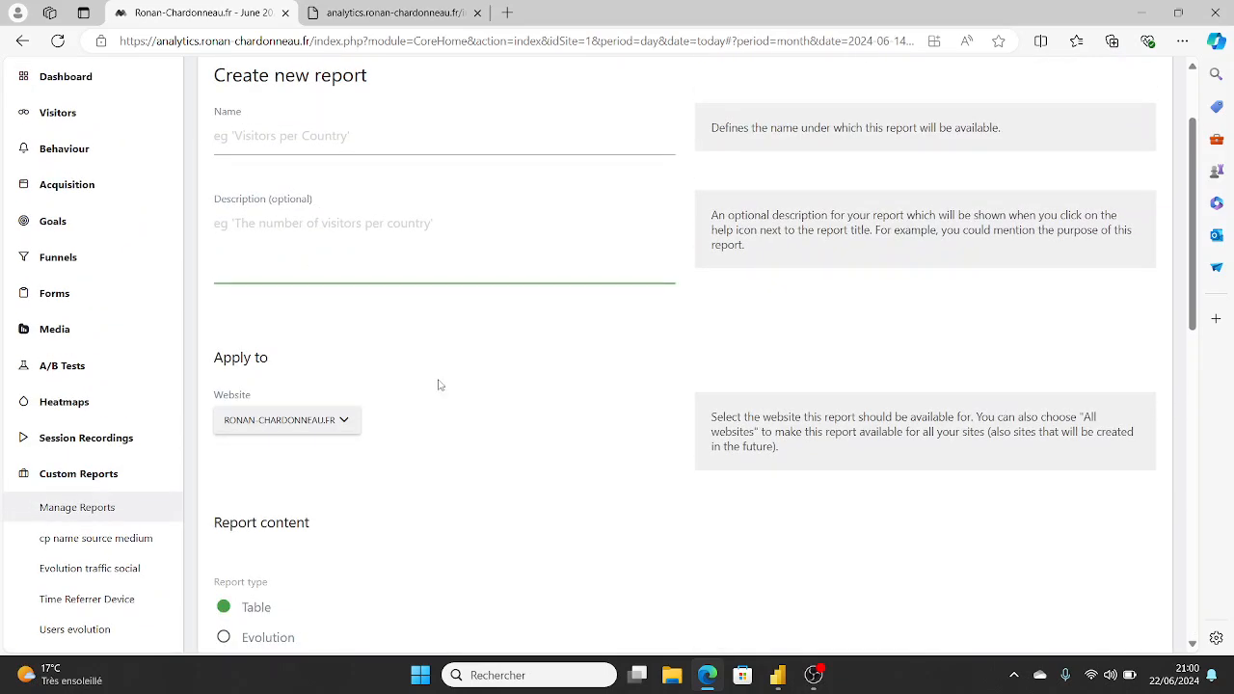
Step: Add "Time In UTC — Date (time Of Last Action)" as the first dimension of the table report
scroll(439, 384, down, 3)
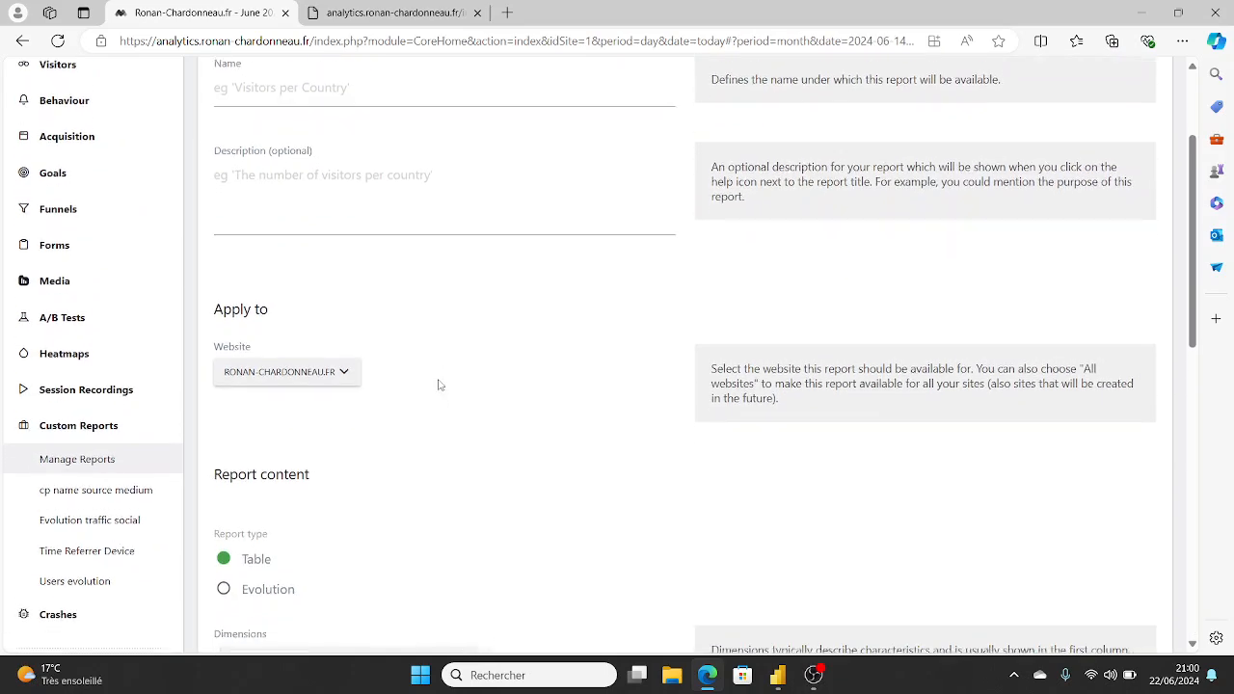
scroll(439, 384, down, 1)
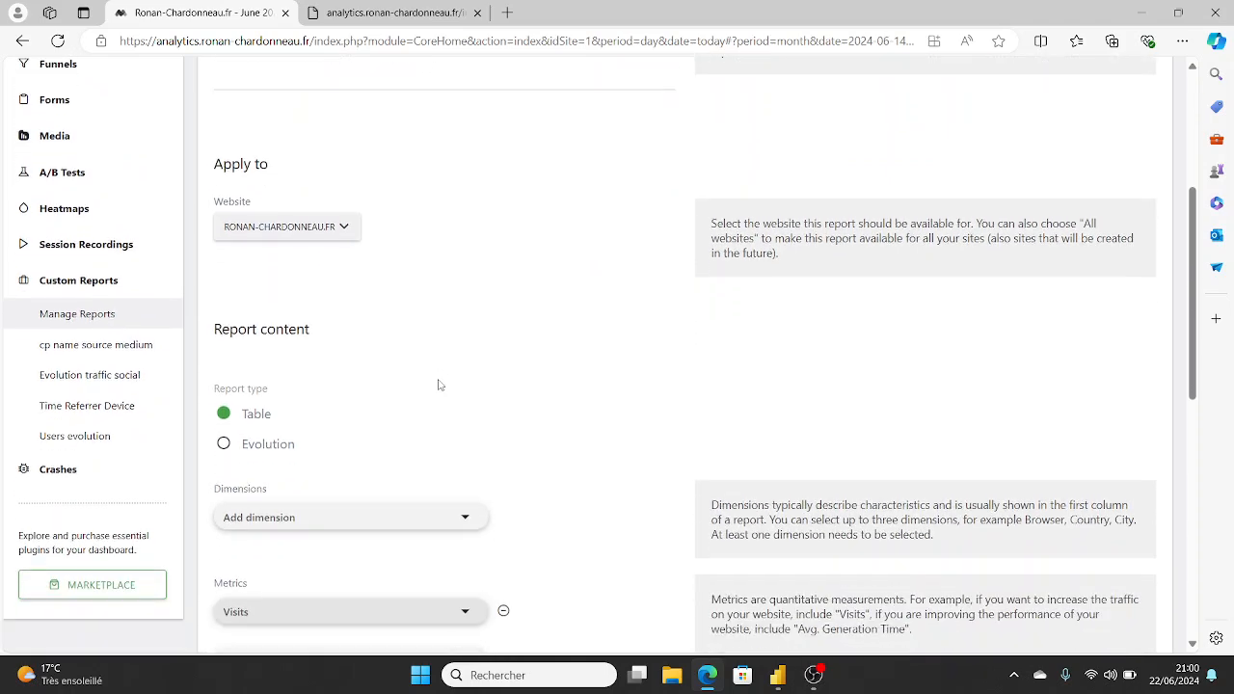
click(351, 528)
text(date)
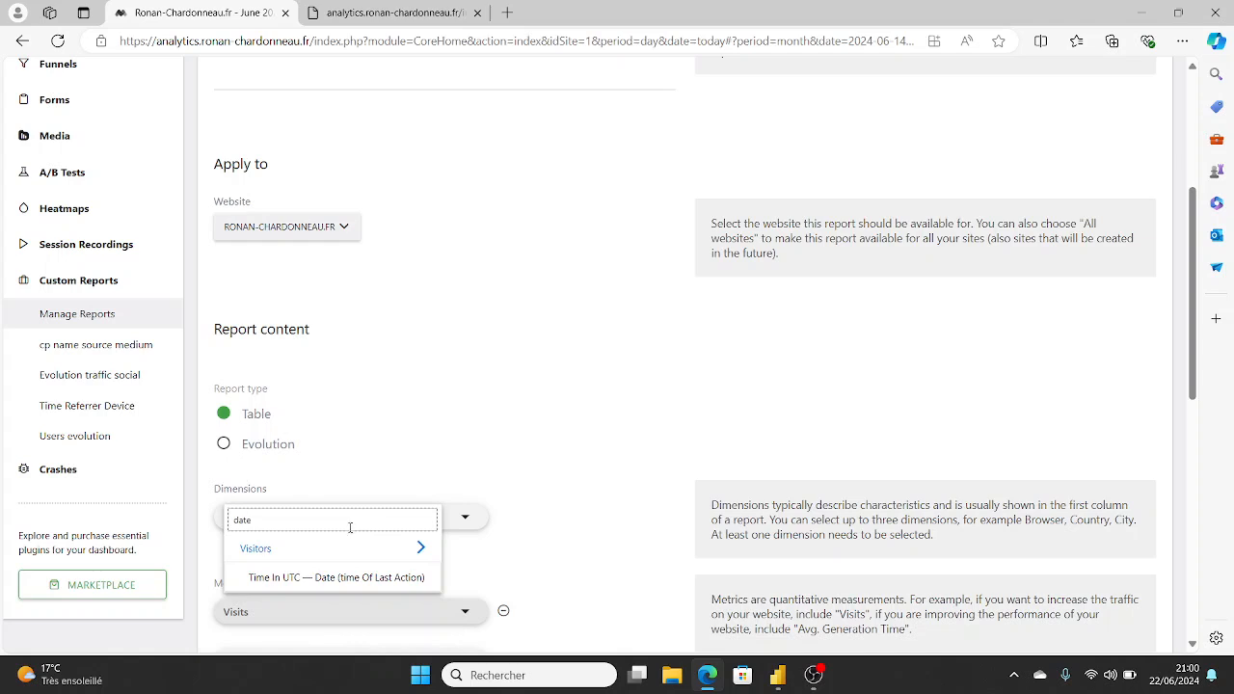
click(350, 578)
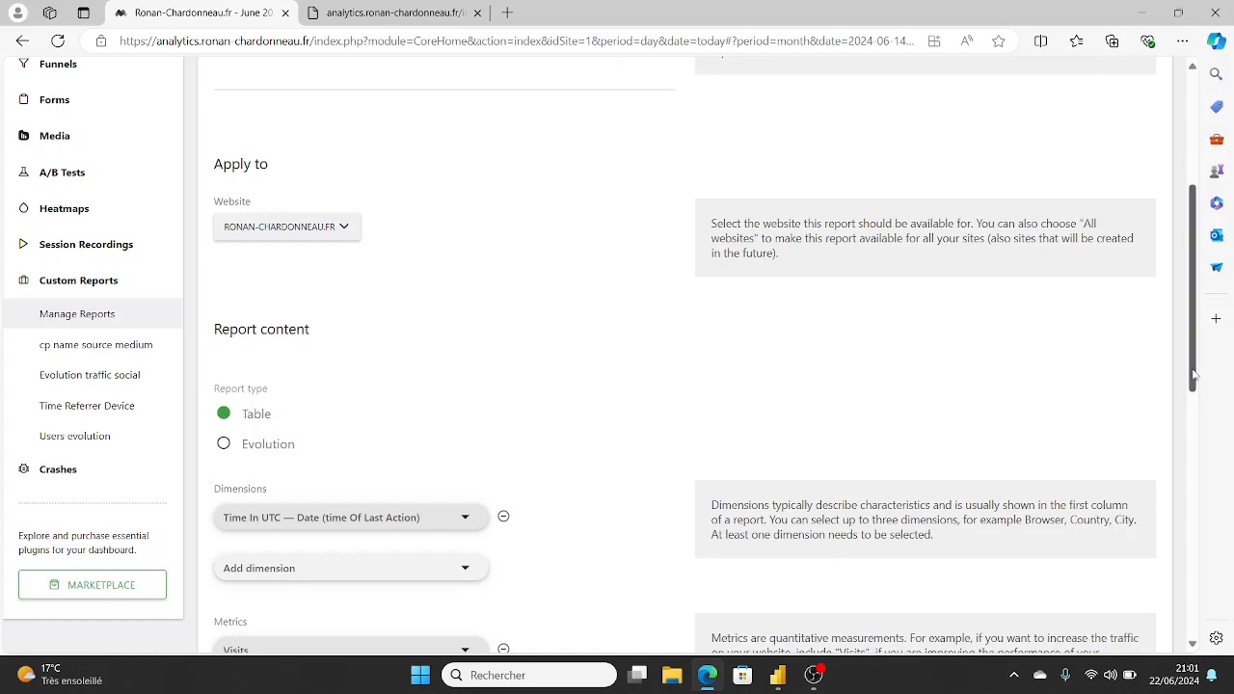
Step: Add Page URL as the second dimension of the report
drag(1193, 374, 1194, 439)
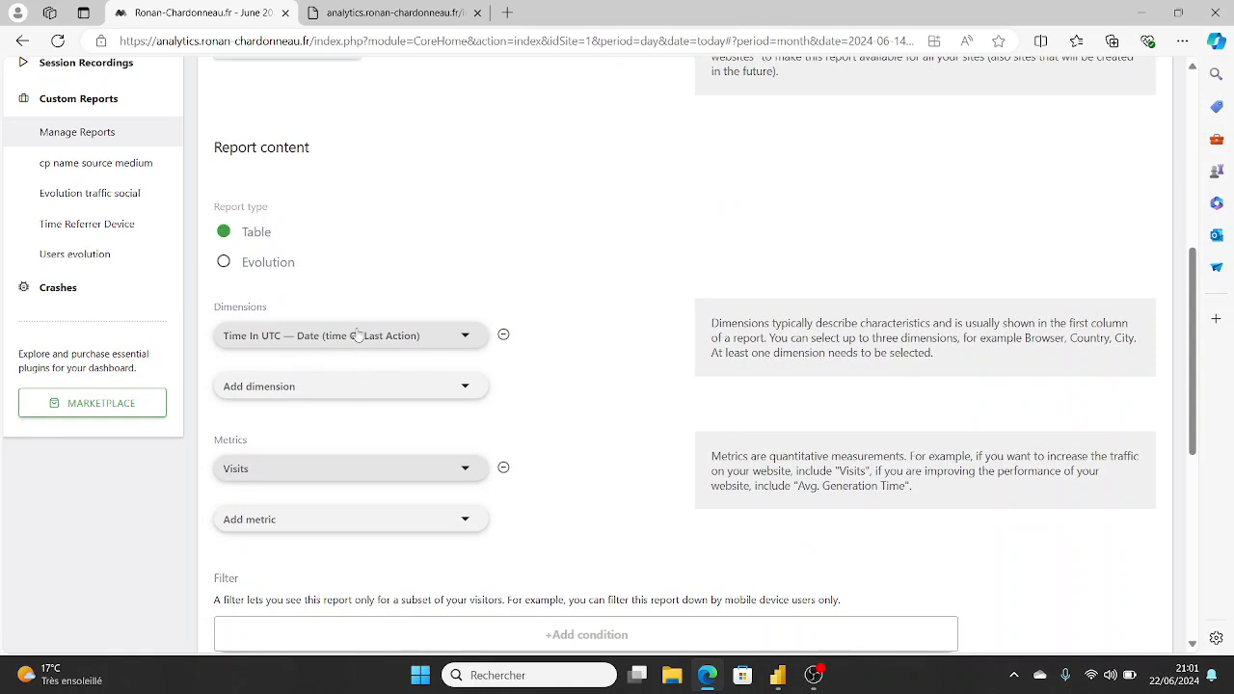
click(370, 386)
text(date)
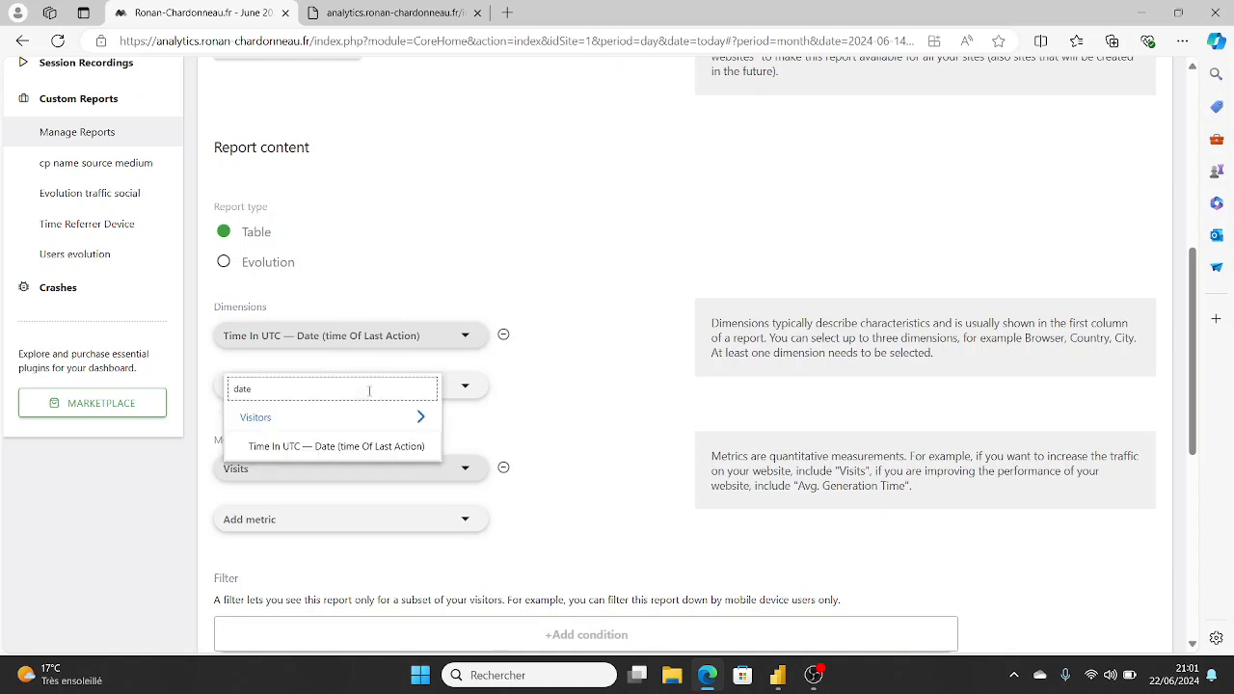
key(BackSpace)
key(BackSpace)
key(BackSpace)
key(BackSpace)
text(pag)
text(e i)
key(BackSpace)
text(ur)
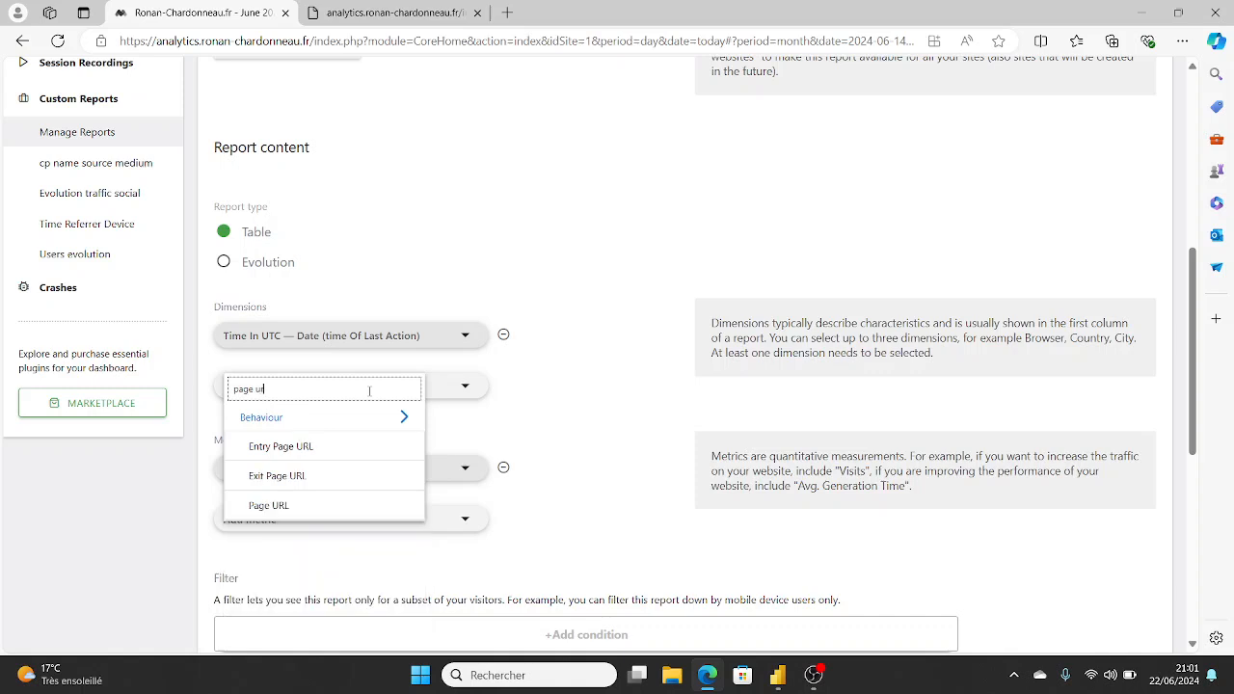
click(270, 505)
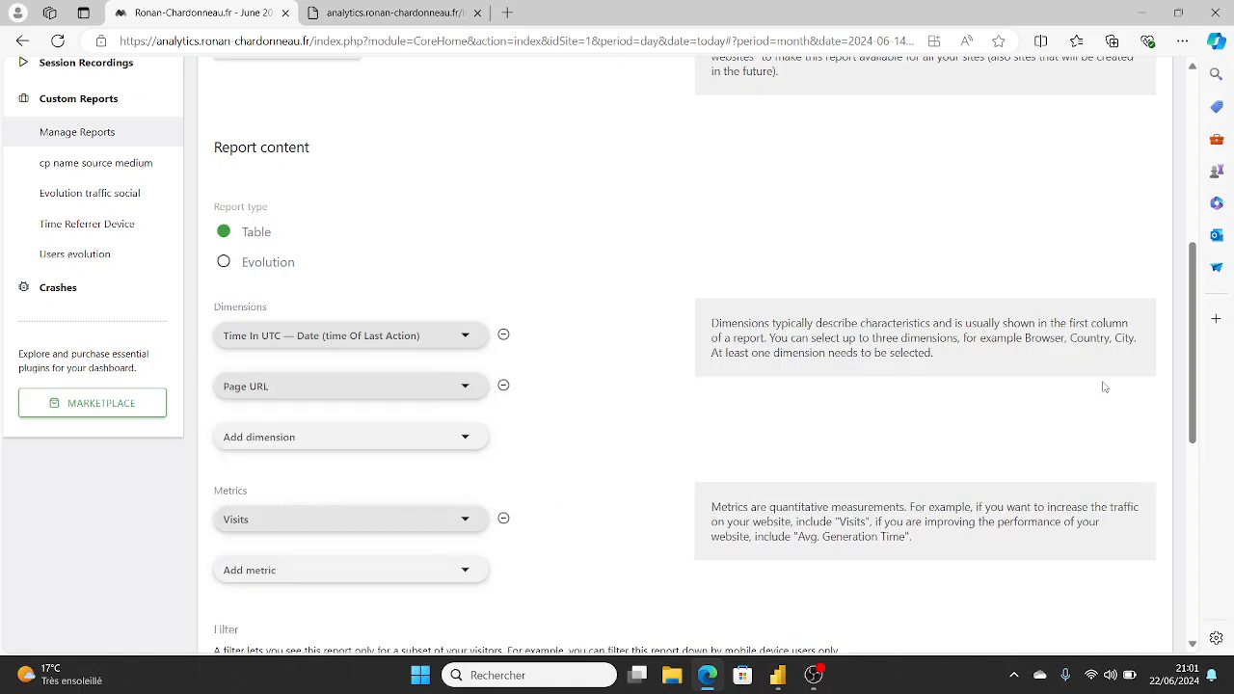
Step: Name the new report "page url"
drag(1191, 376, 1171, 210)
click(524, 257)
text(url v)
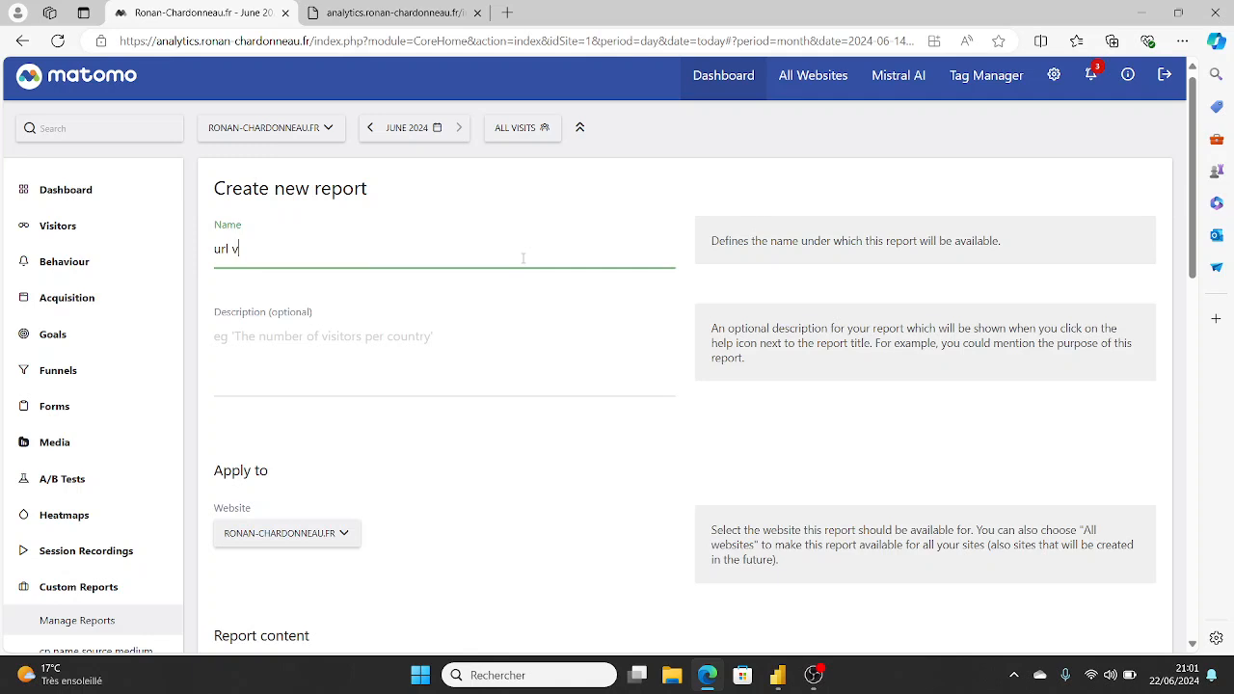
text(isi)
key(BackSpace)
key(BackSpace)
key(BackSpace)
key(BackSpace)
key(BackSpace)
key(BackSpace)
key(BackSpace)
key(BackSpace)
text(page)
Step: Preview the configured report and create it in the Custom Reports category
drag(1191, 215, 1232, 579)
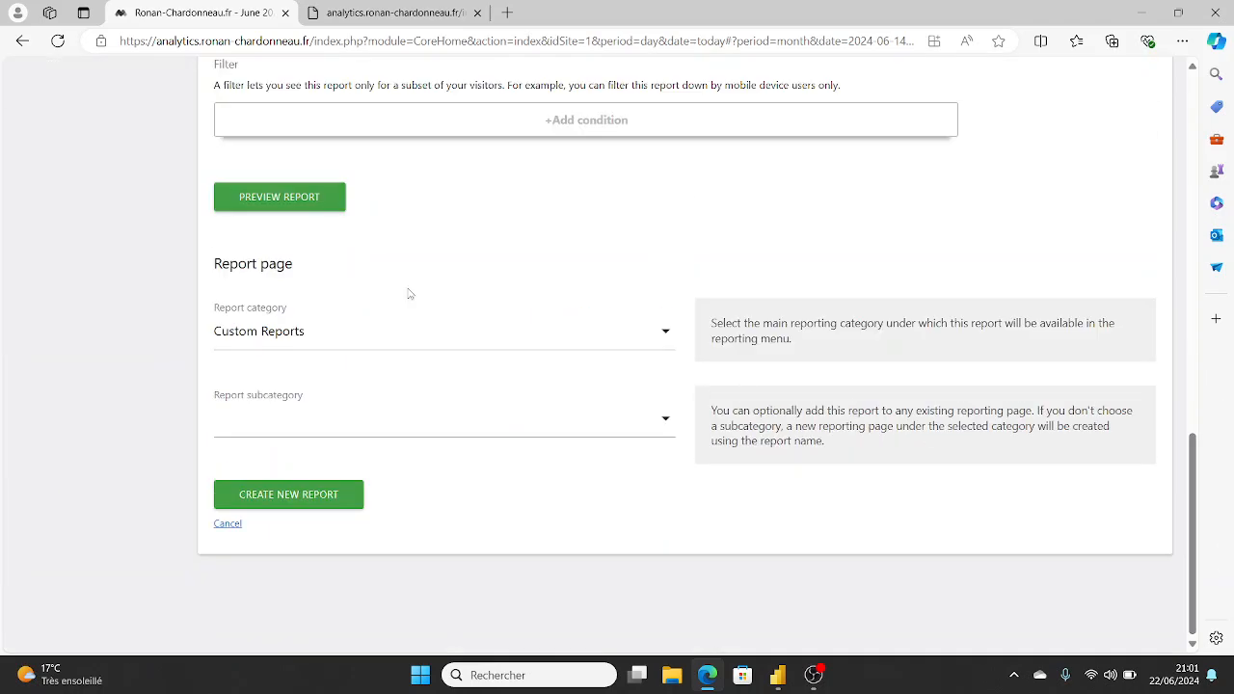
click(260, 202)
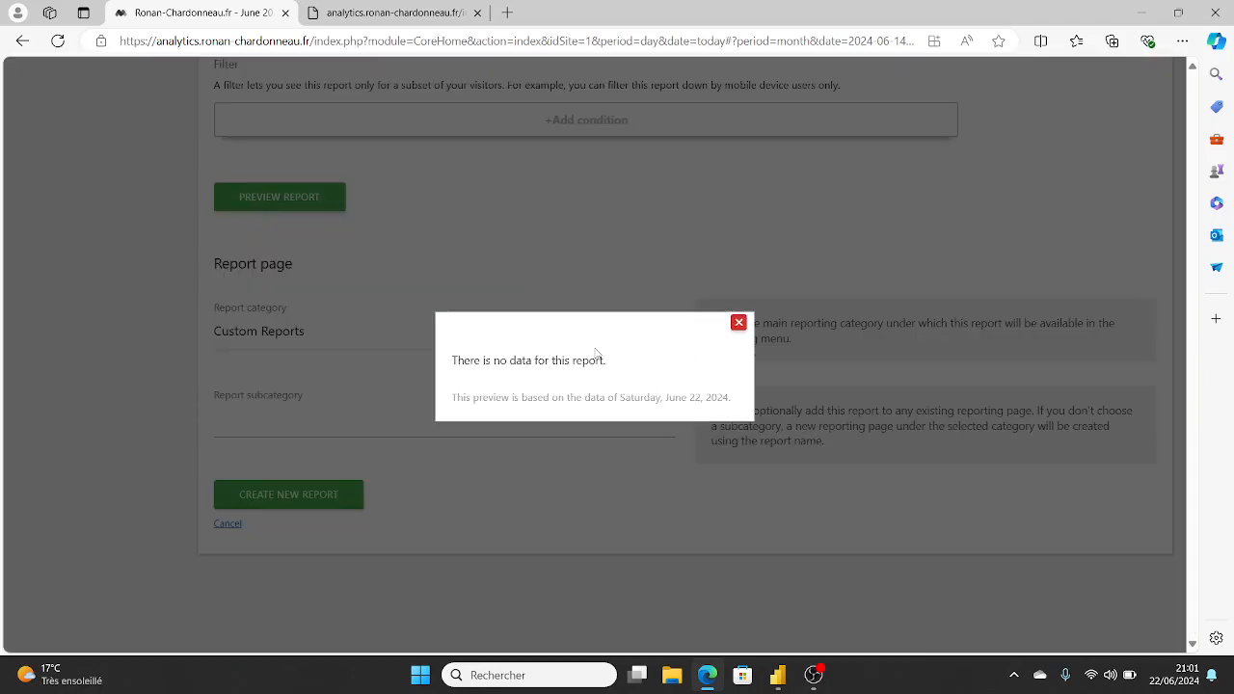
click(739, 322)
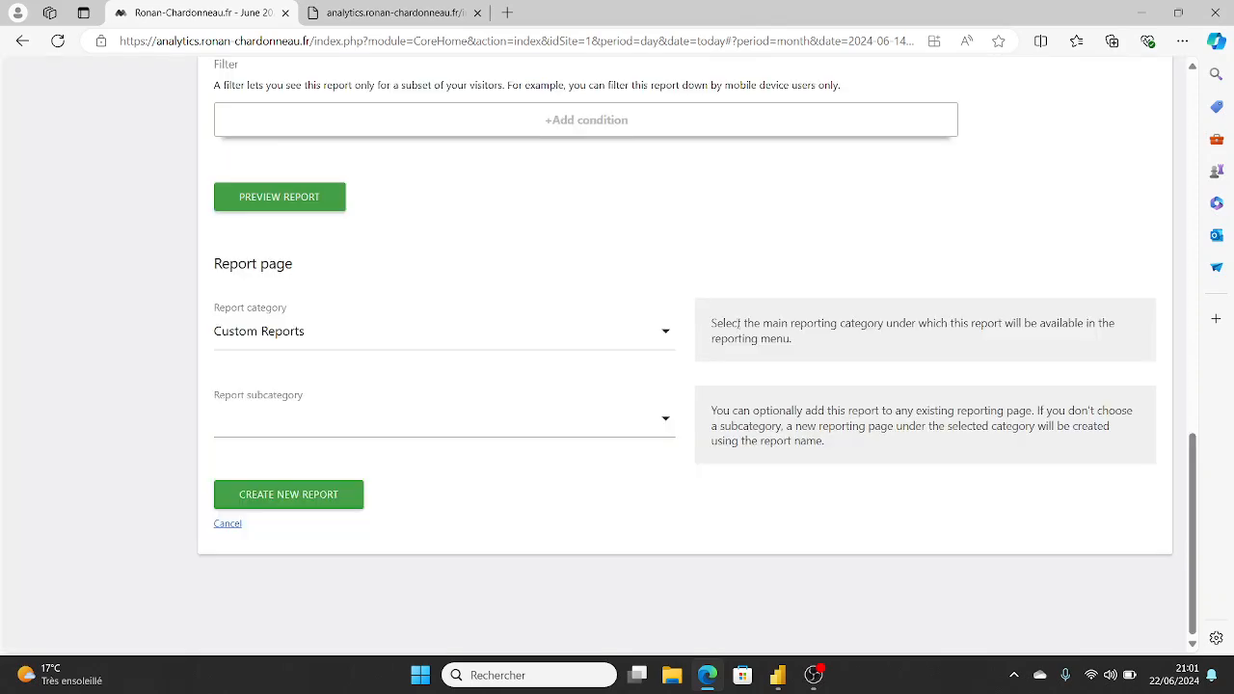
click(267, 492)
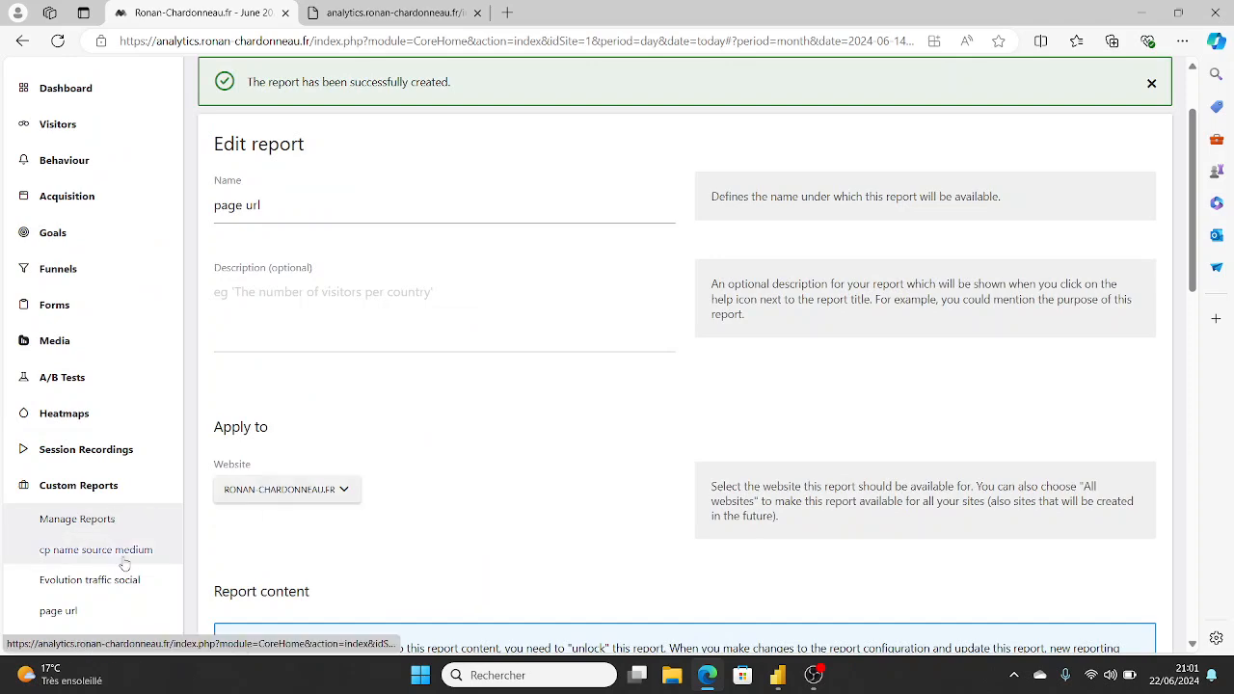
Step: Open the "page url" custom report and check it for the weeks of 17–23 June and 10–16 June 2024
scroll(125, 564, down, 1)
click(92, 521)
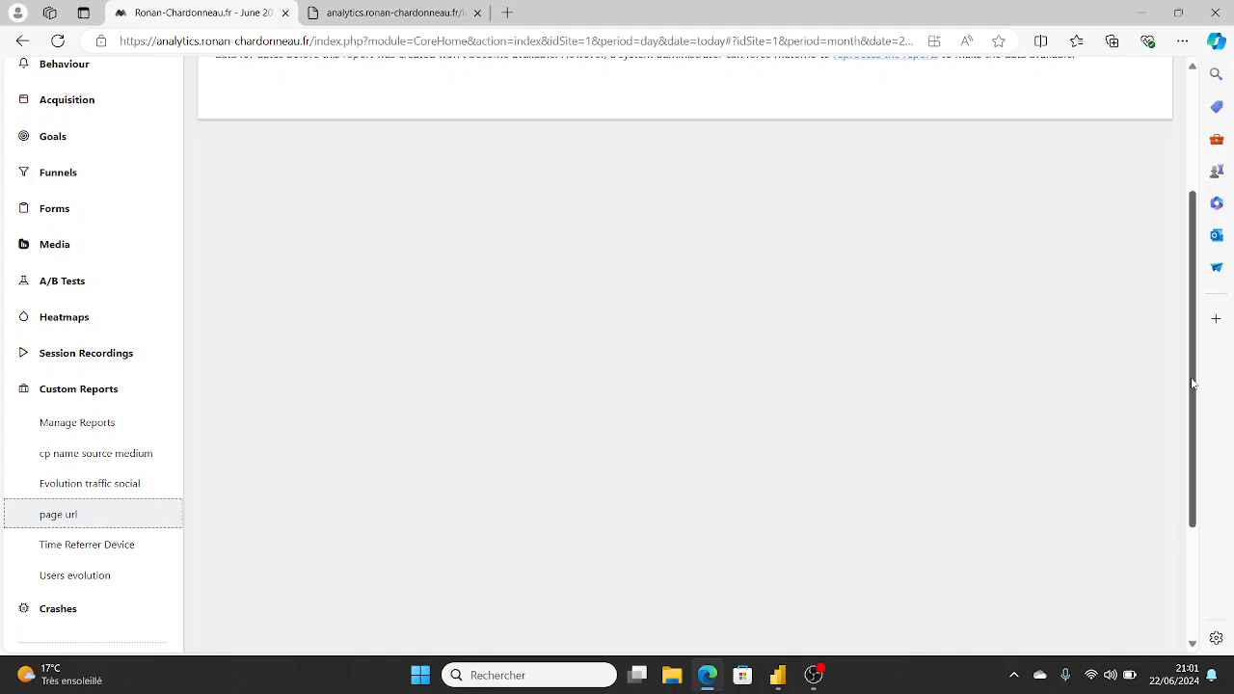
scroll(1192, 384, up, 2)
click(419, 141)
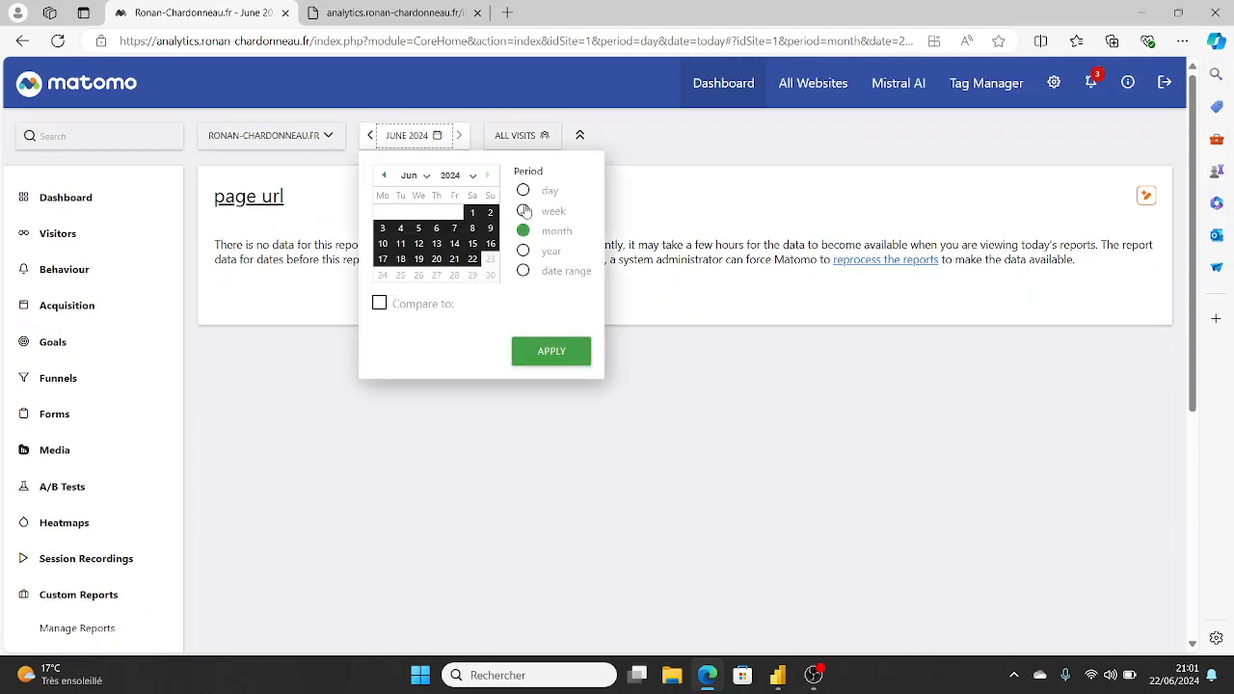
click(524, 211)
click(441, 260)
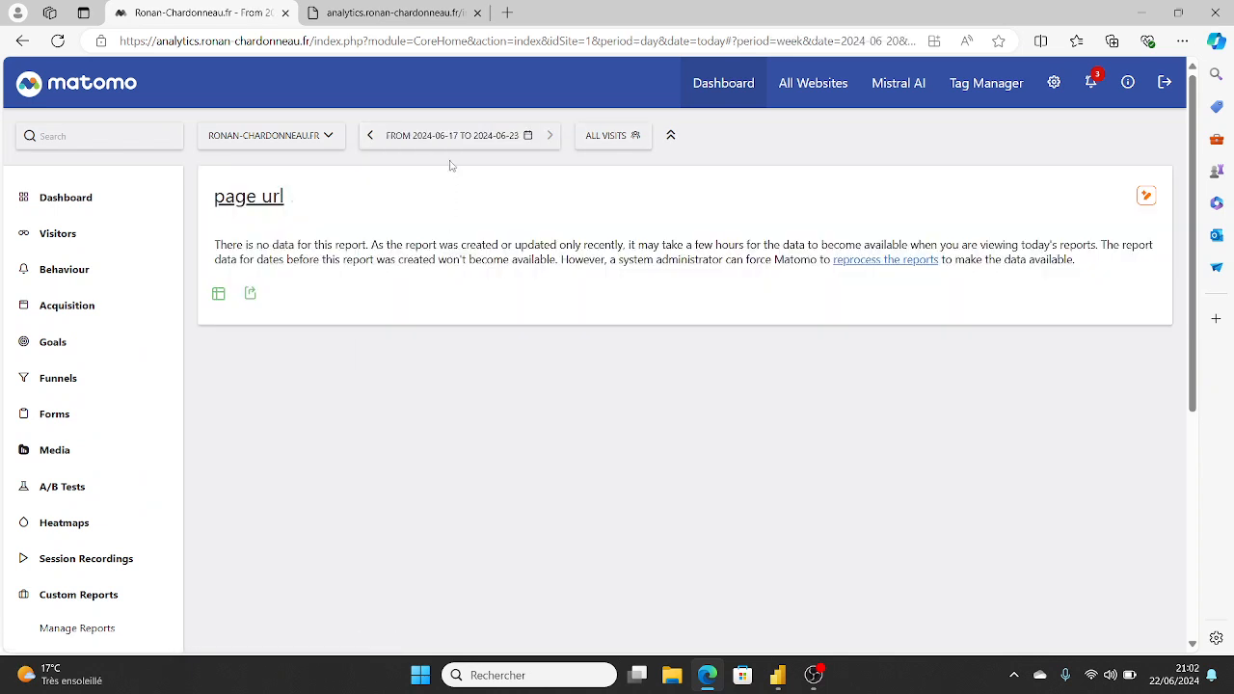
click(464, 131)
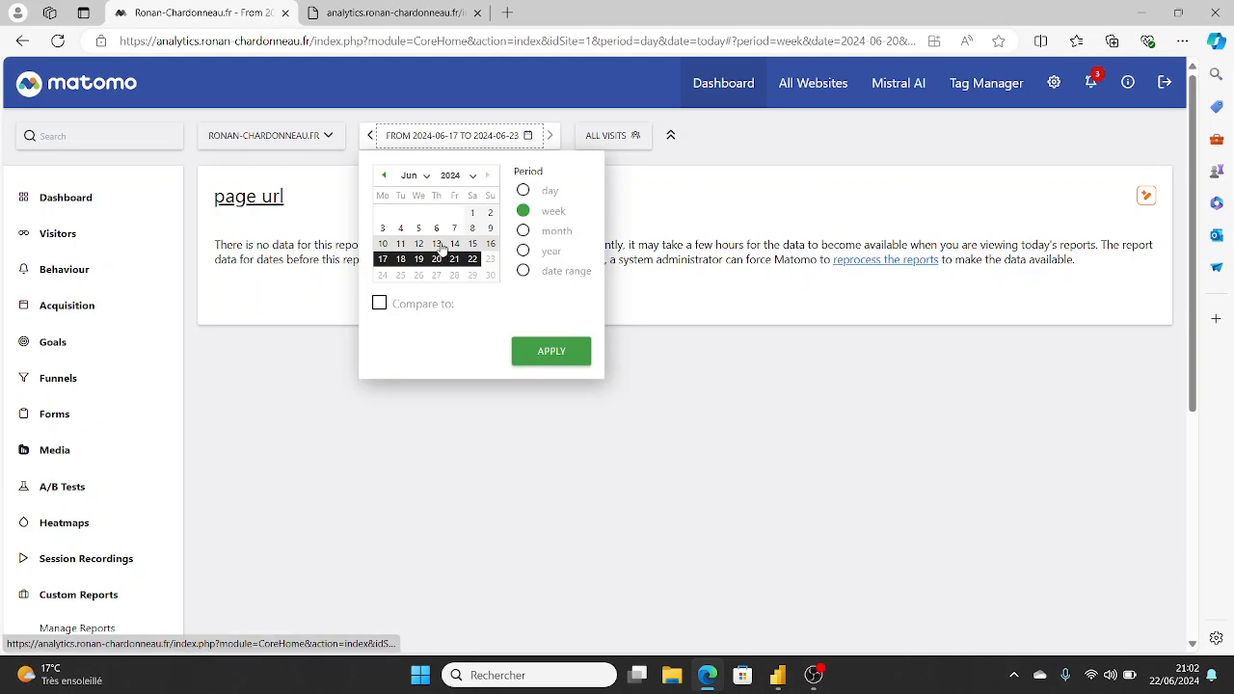
click(439, 245)
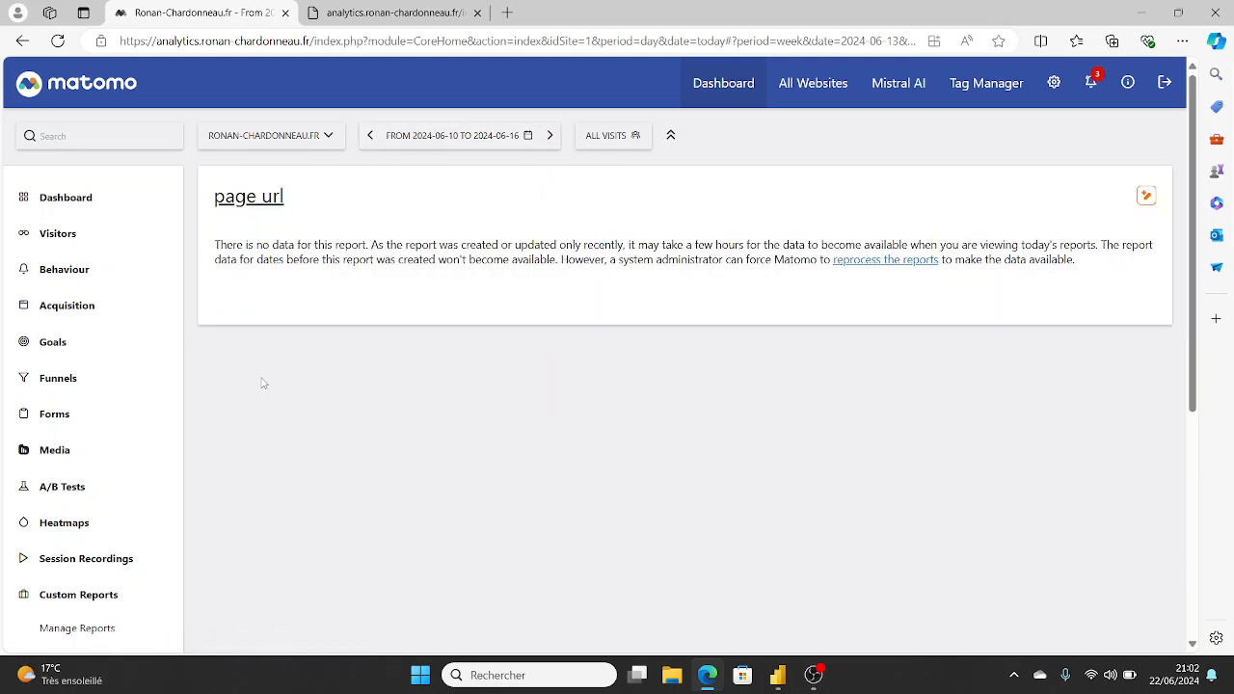
Step: Open the "Time Referrer Device" custom report and expand 2024-06-16 and its Google referrer to examine the nested dimensions
scroll(262, 384, down, 3)
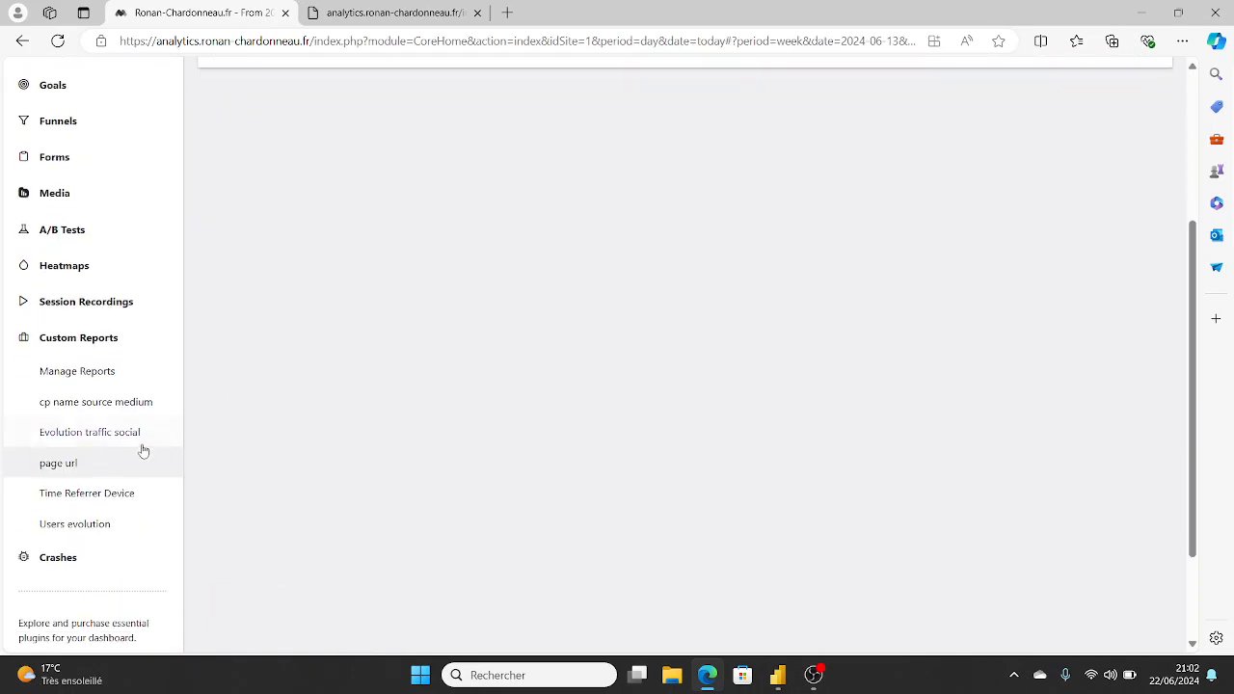
click(95, 502)
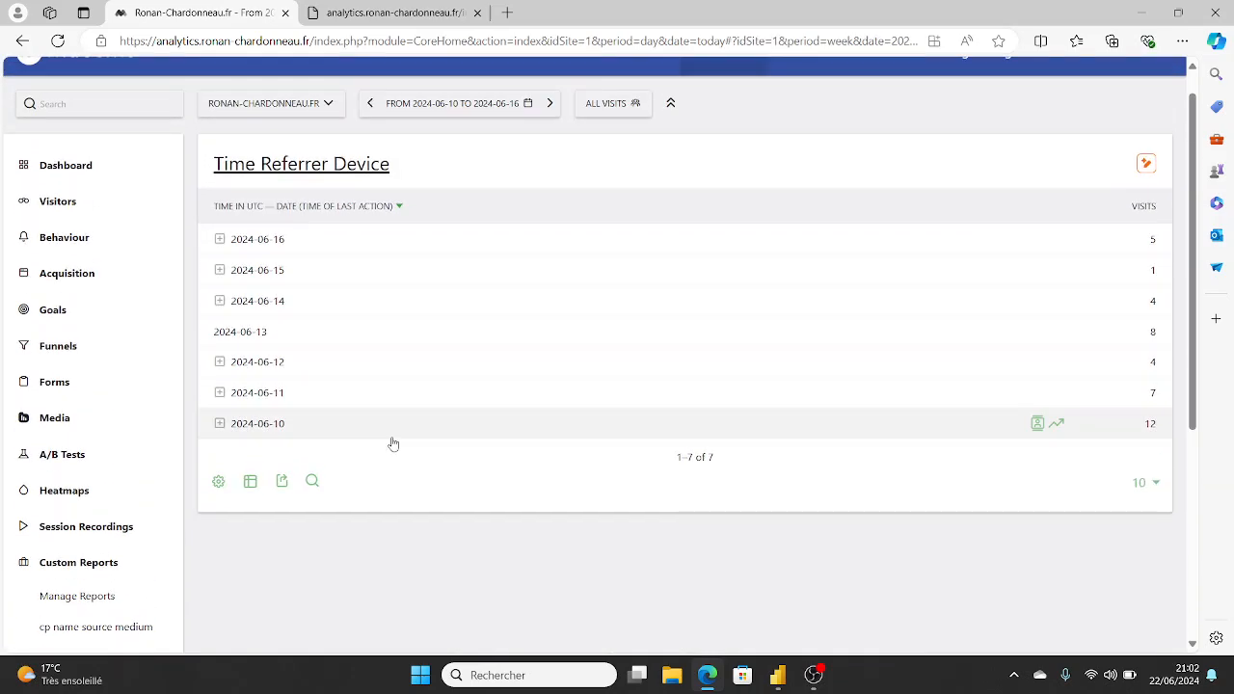
click(220, 240)
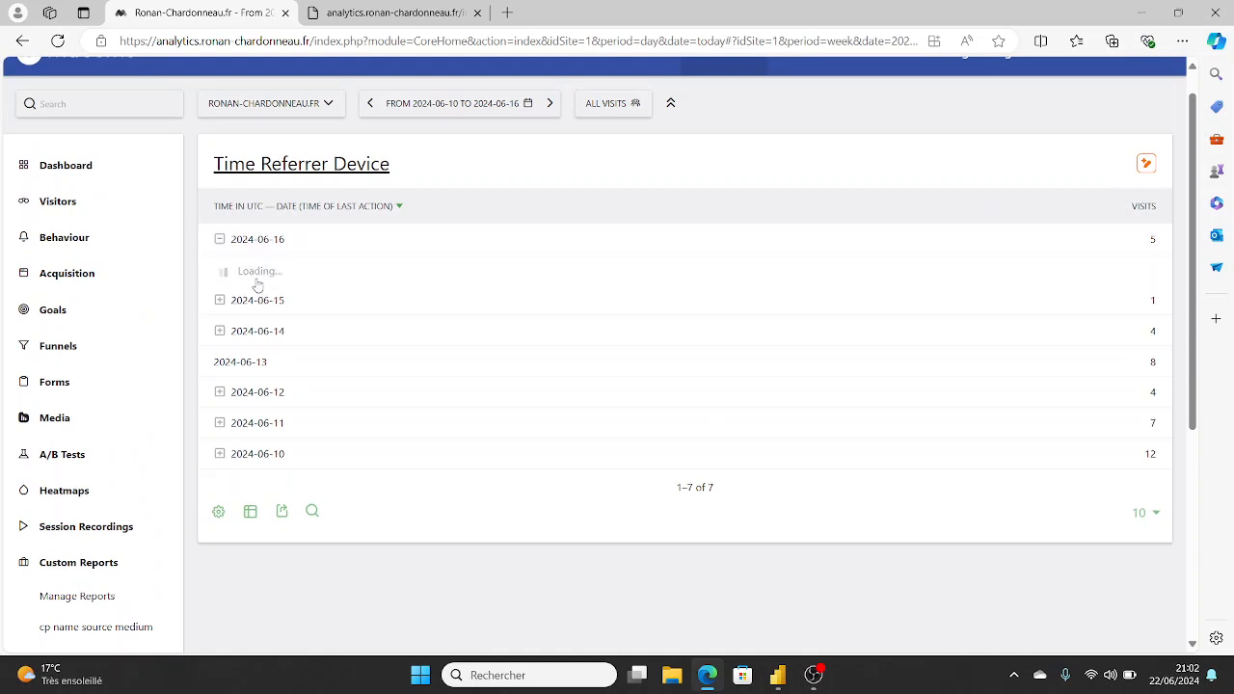
click(250, 316)
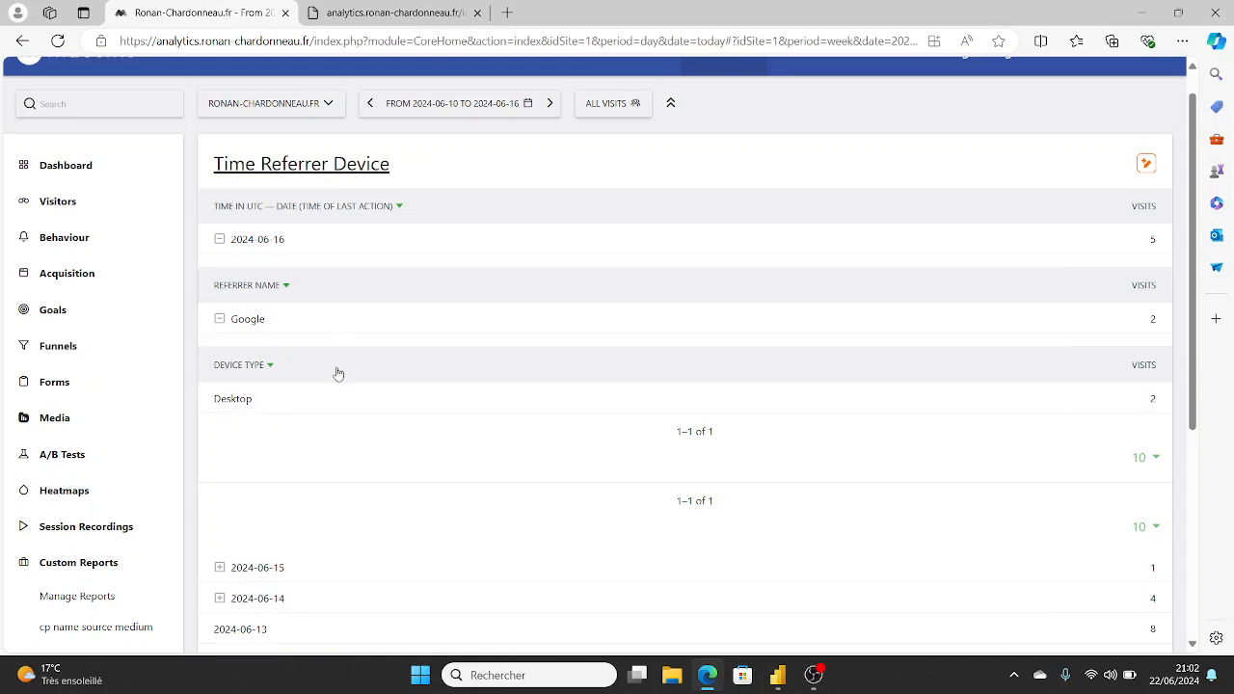
scroll(824, 296, down, 1)
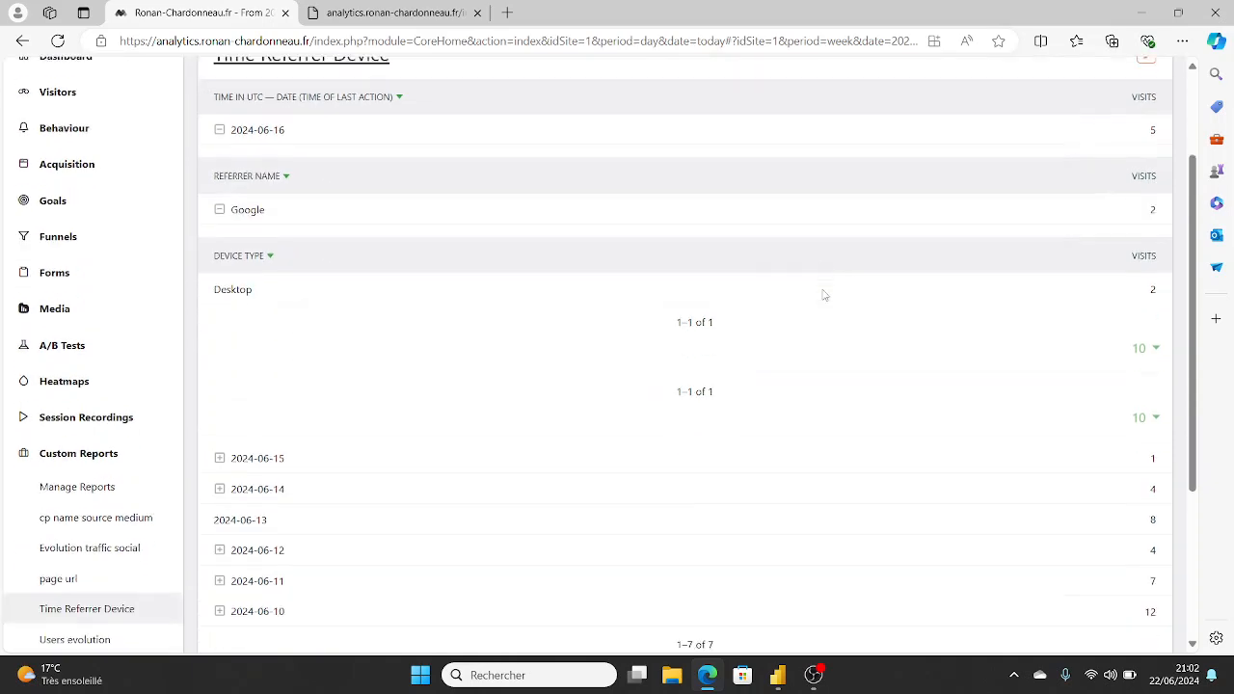
scroll(824, 296, down, 3)
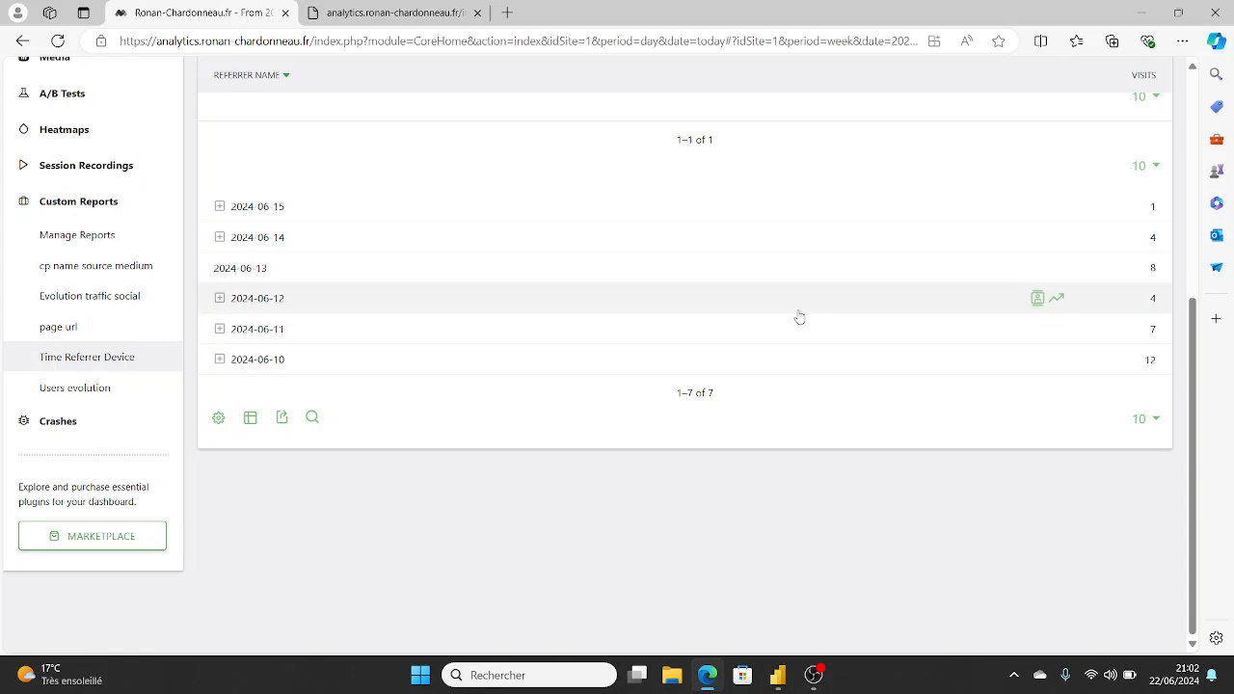
scroll(798, 316, up, 1)
scroll(799, 315, up, 1)
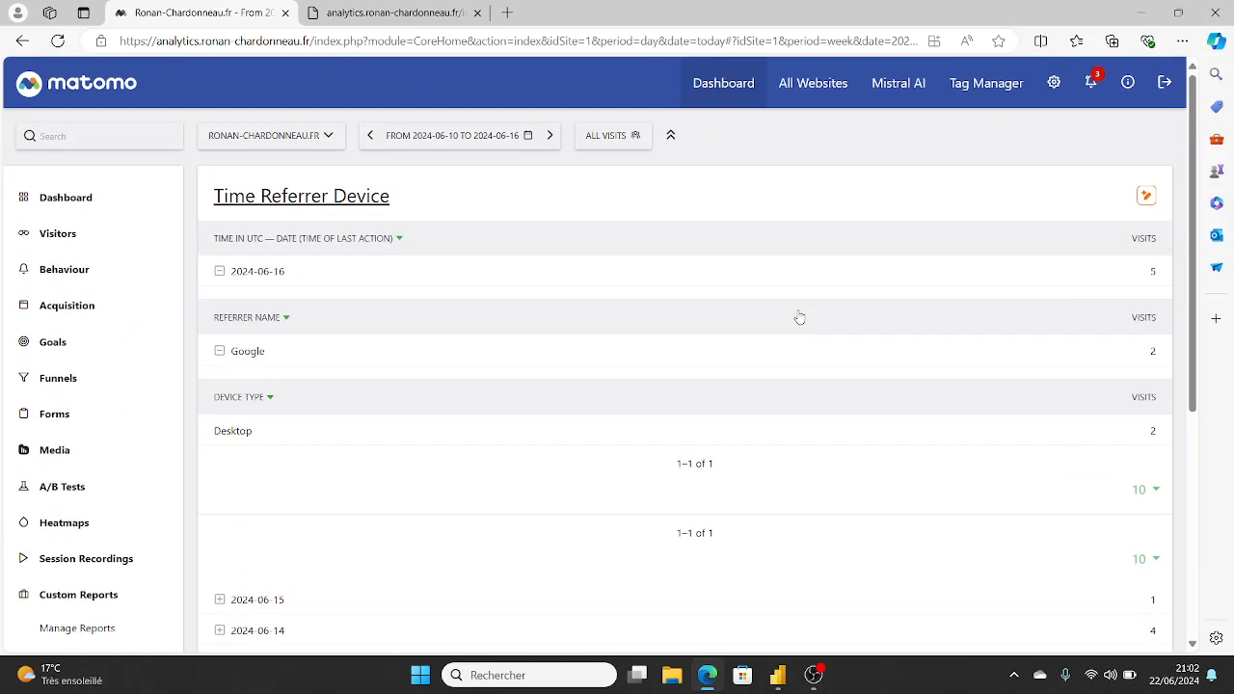
Step: Invalidate all historical reports in the system administration for the .fr website only, covering all segments
click(1054, 94)
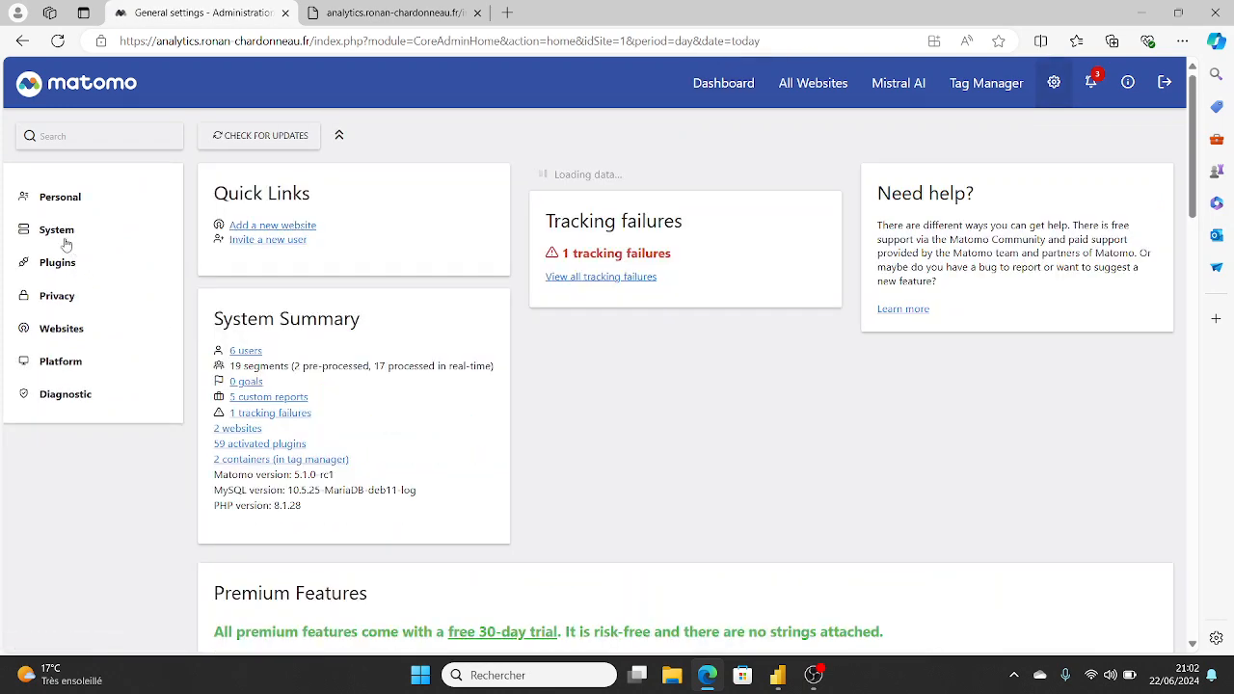
click(65, 241)
click(71, 291)
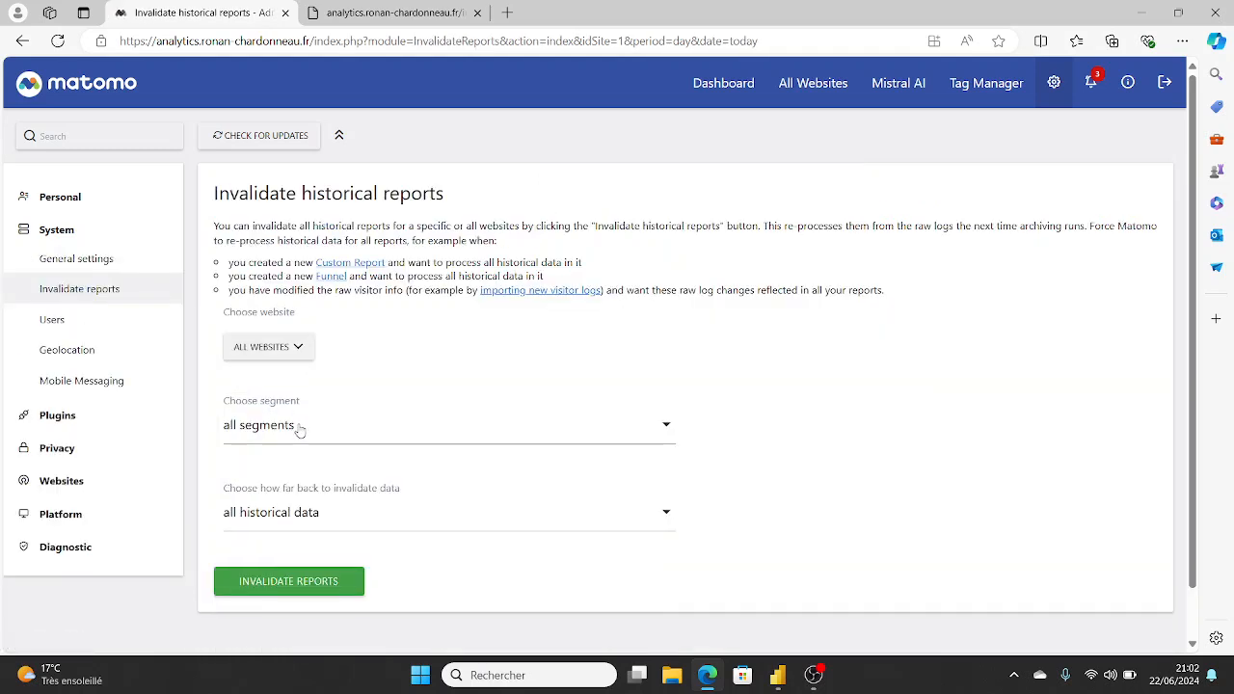
click(277, 351)
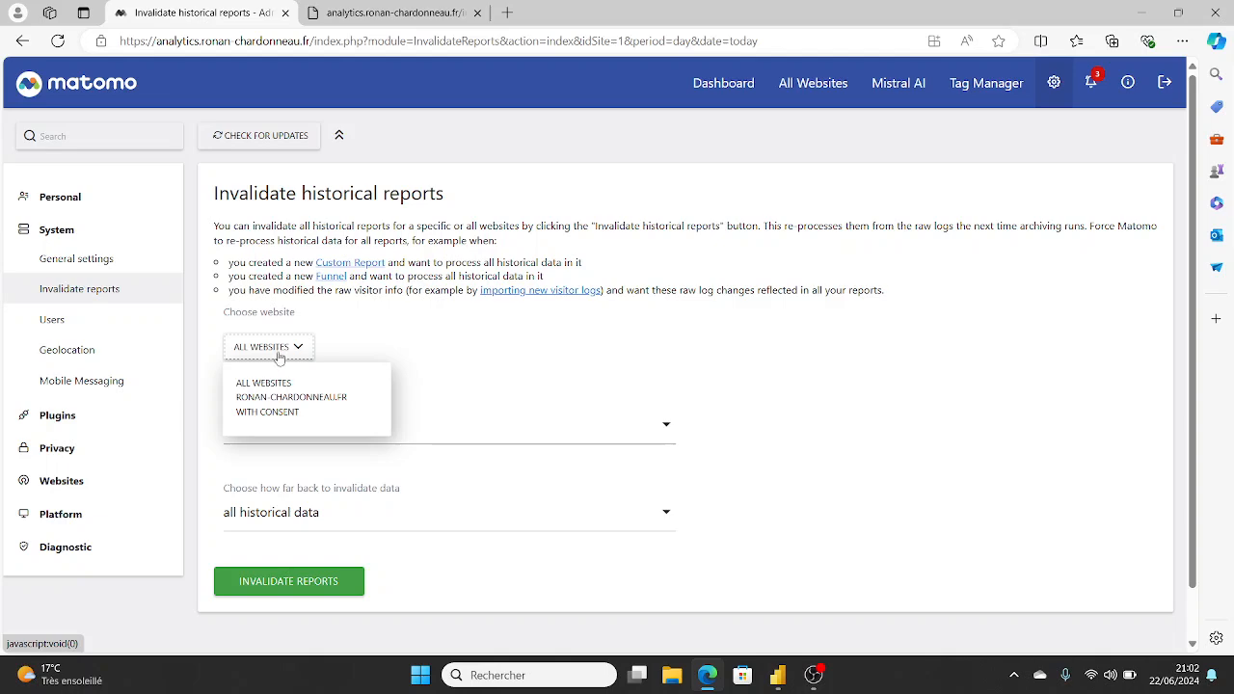
click(282, 399)
click(271, 582)
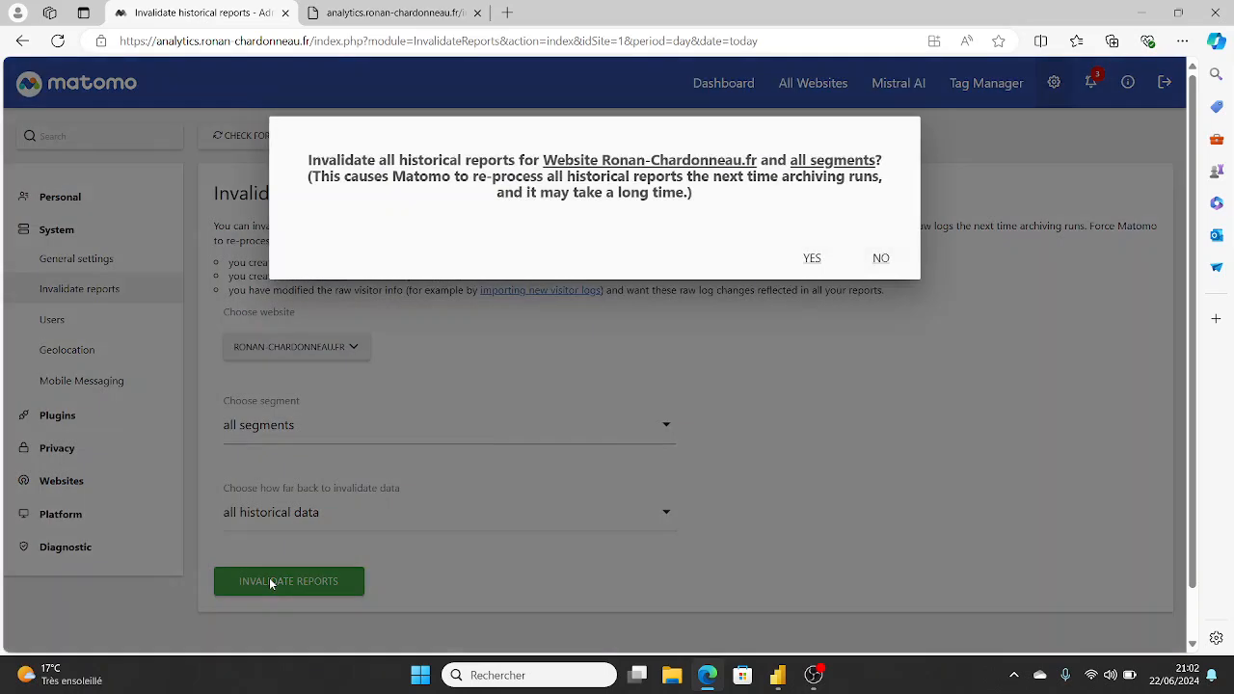
click(812, 260)
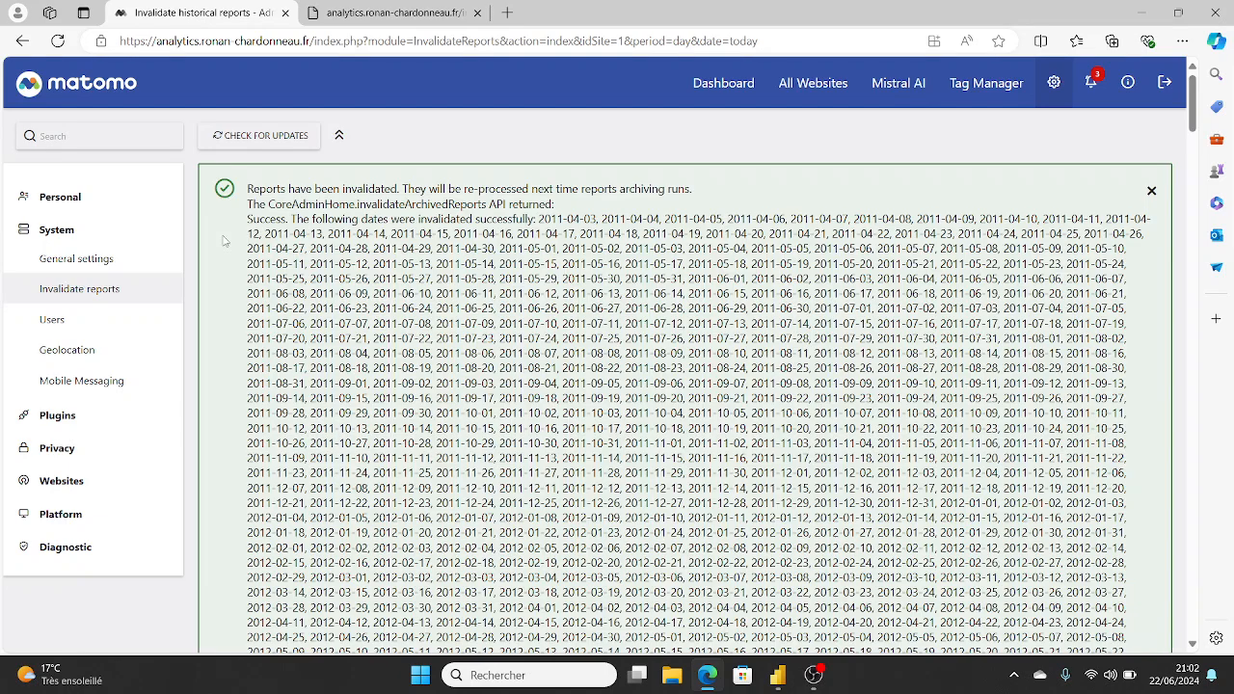
Step: Start creating a new auth token in the personal security settings and confirm with the account password
click(87, 203)
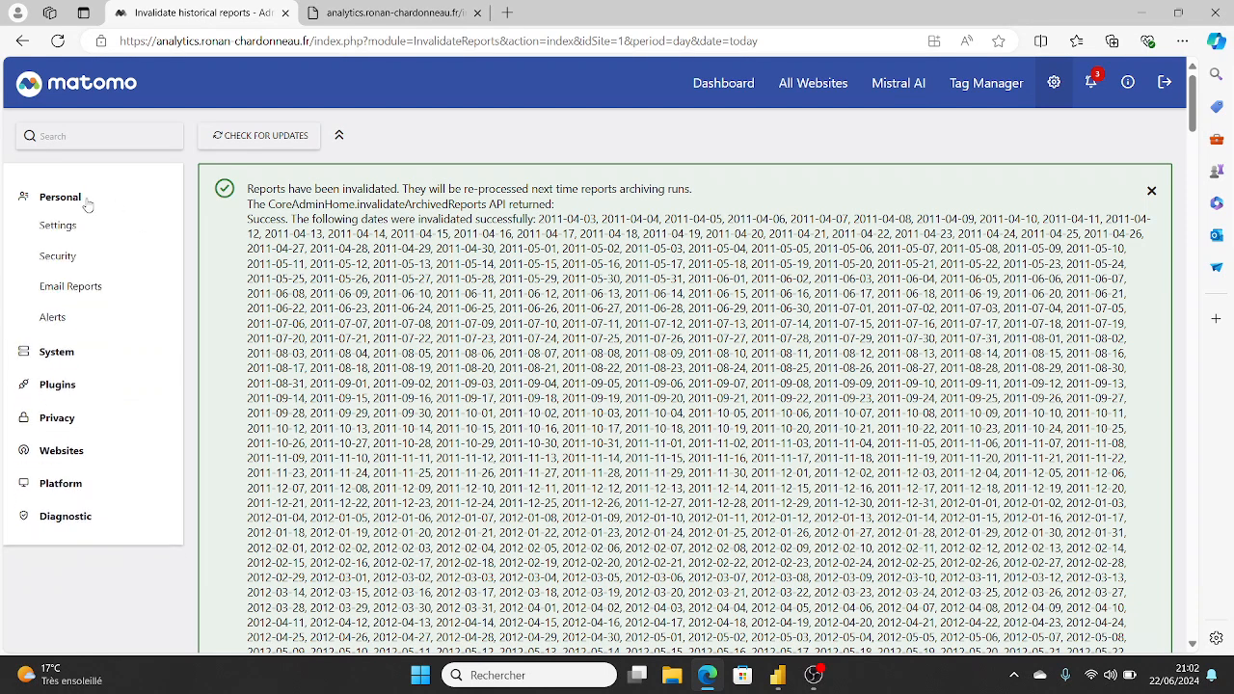
click(94, 268)
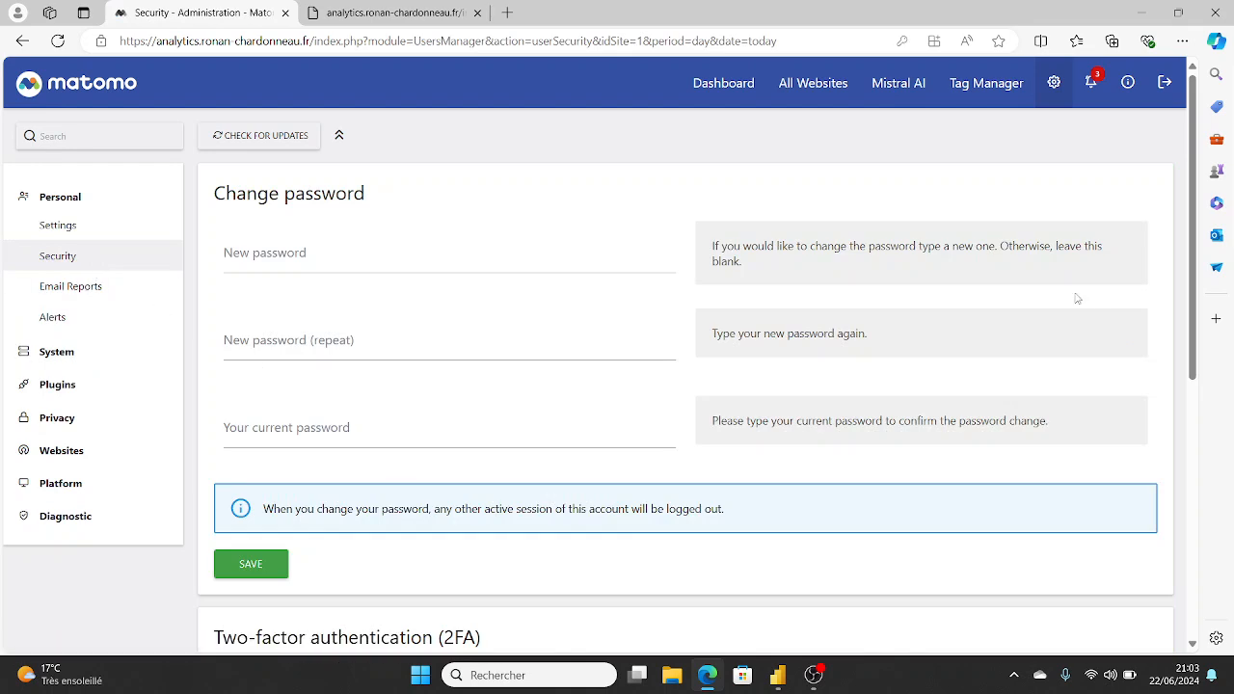
drag(1191, 280, 1232, 567)
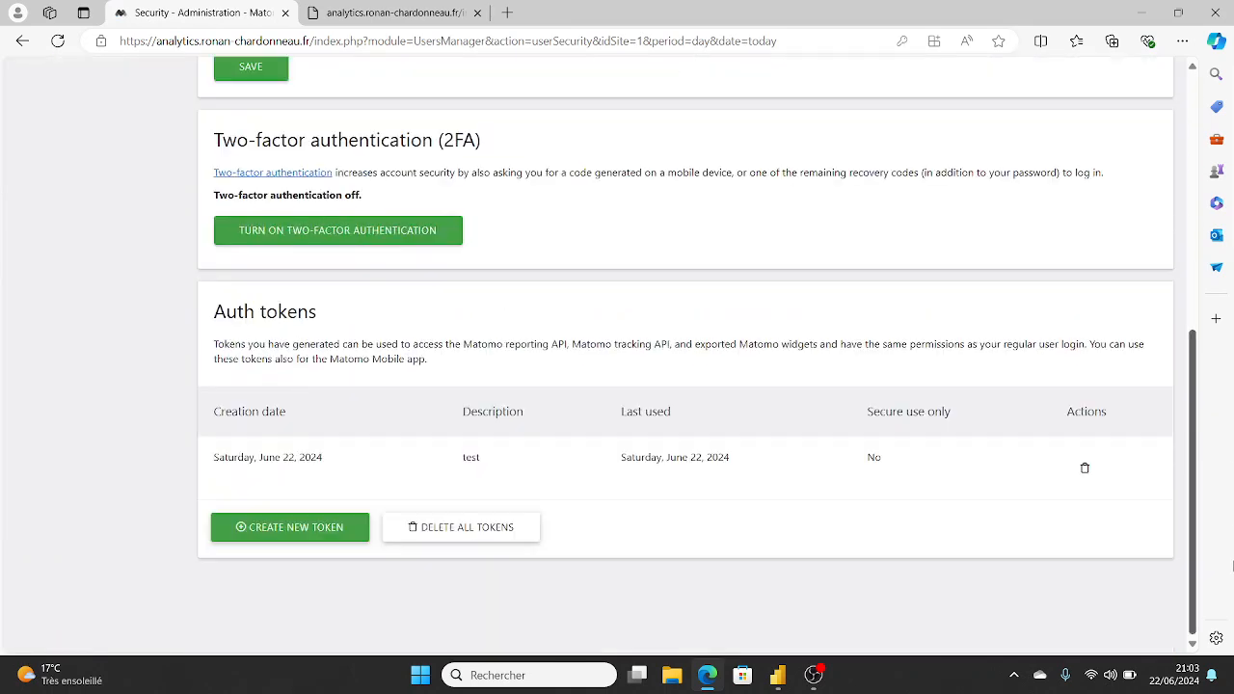
click(317, 526)
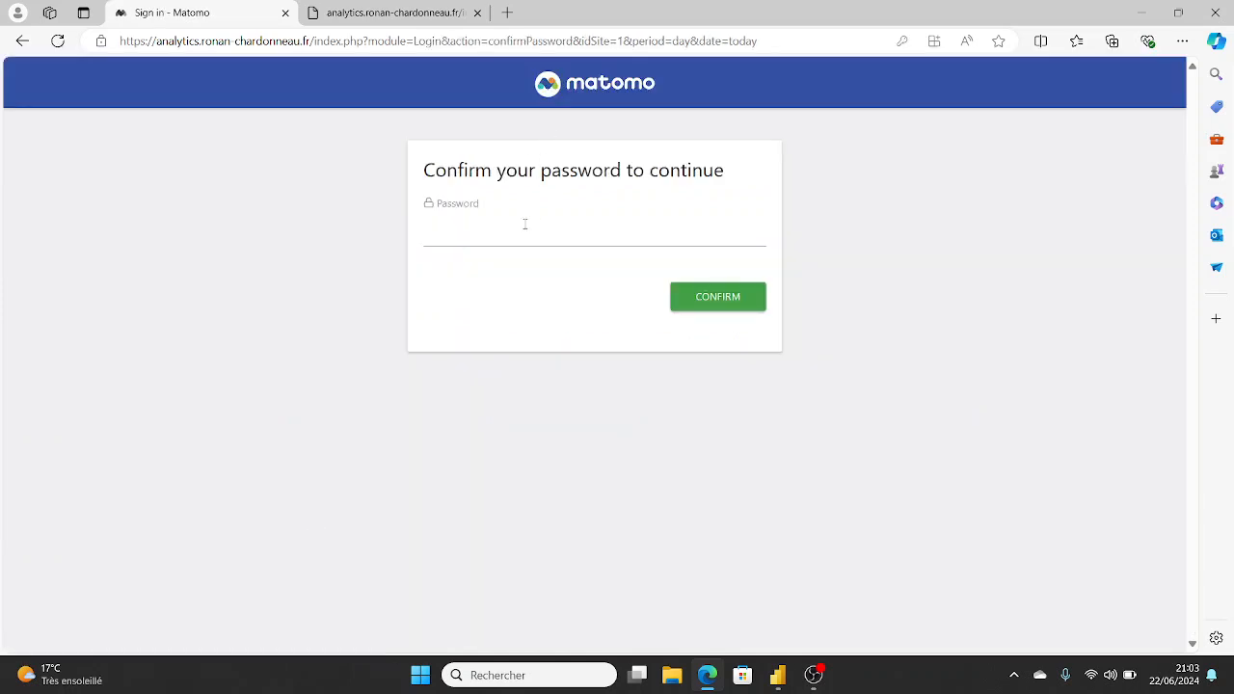
click(514, 235)
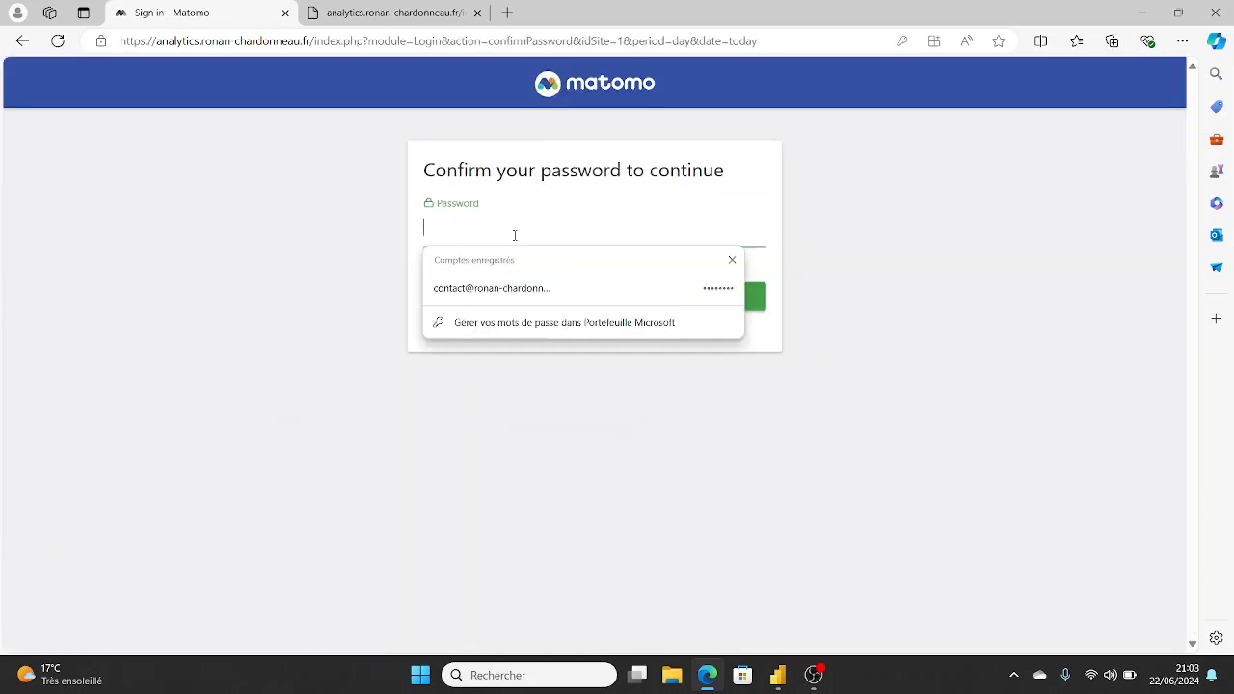
text(••••••)
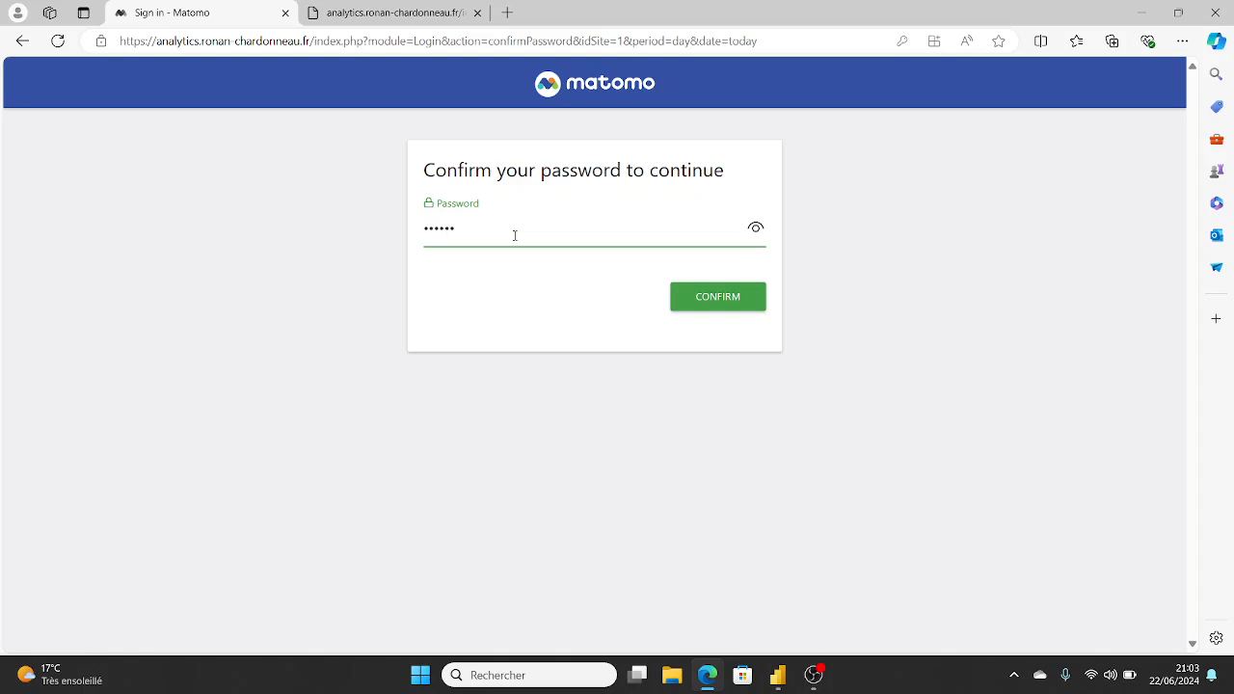
text(••)
click(697, 293)
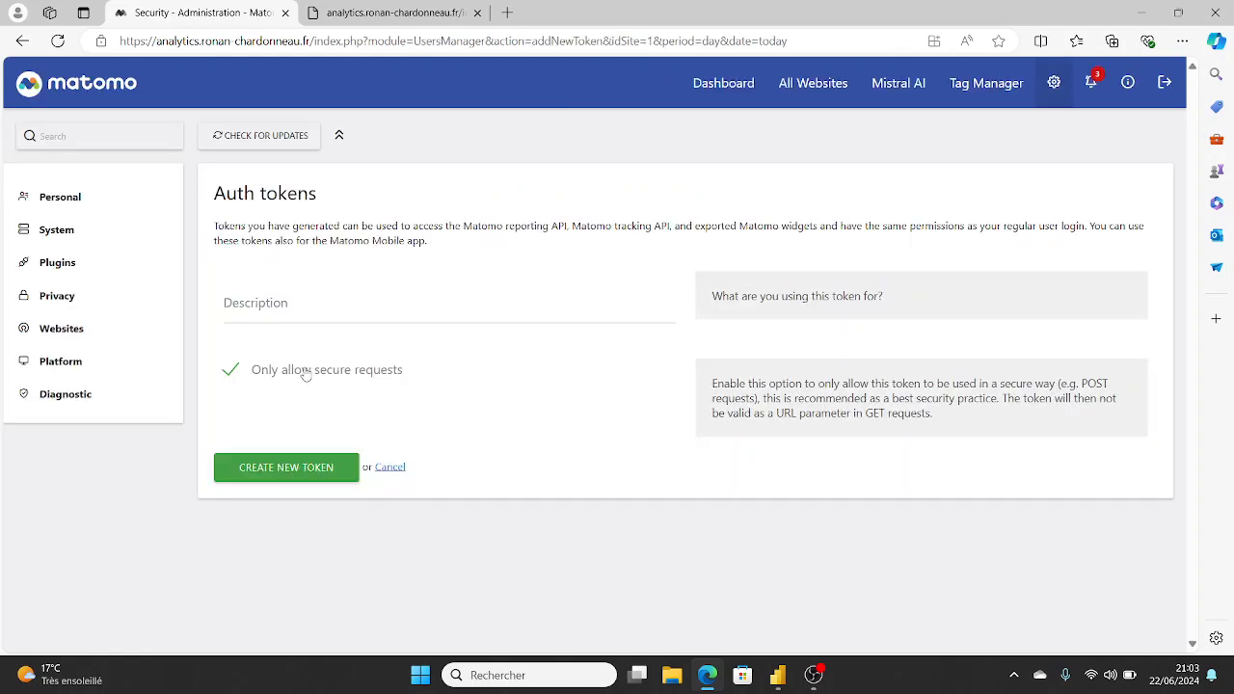
Step: Generate the new auth token with the description "yt"
click(279, 305)
text(yt)
click(258, 475)
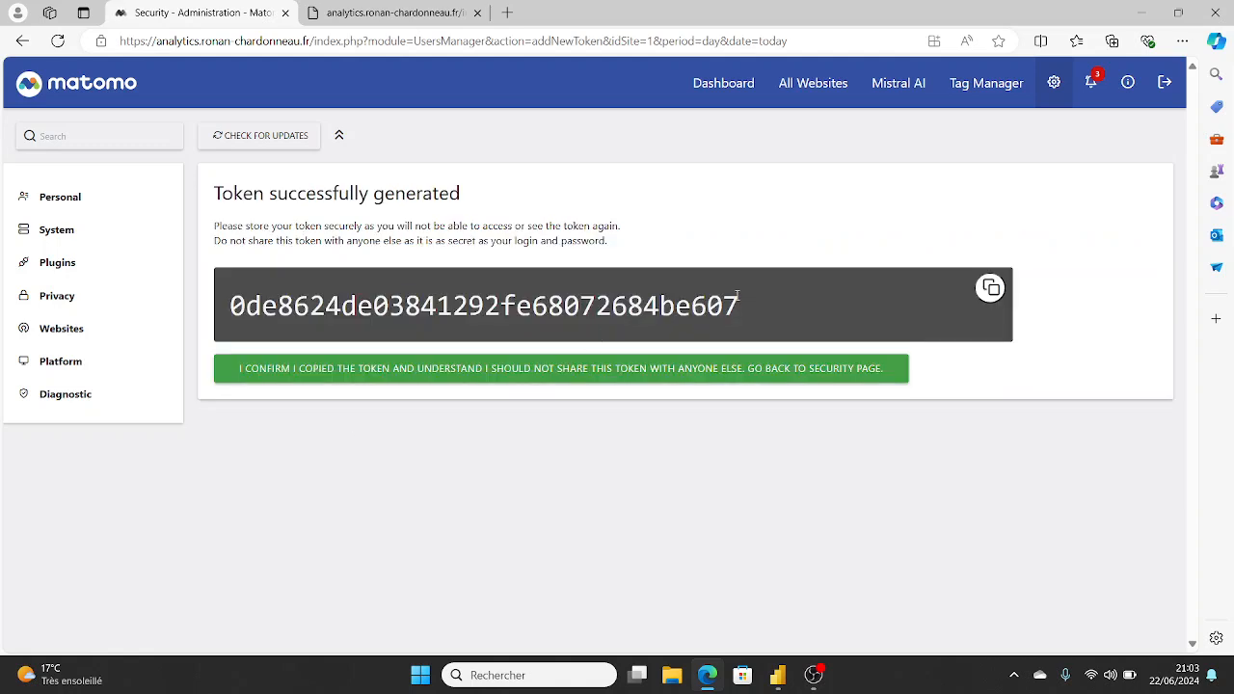
Step: Open the Matomo dashboard in a new browser tab and bring up the "page url" custom report there
middle_click(736, 107)
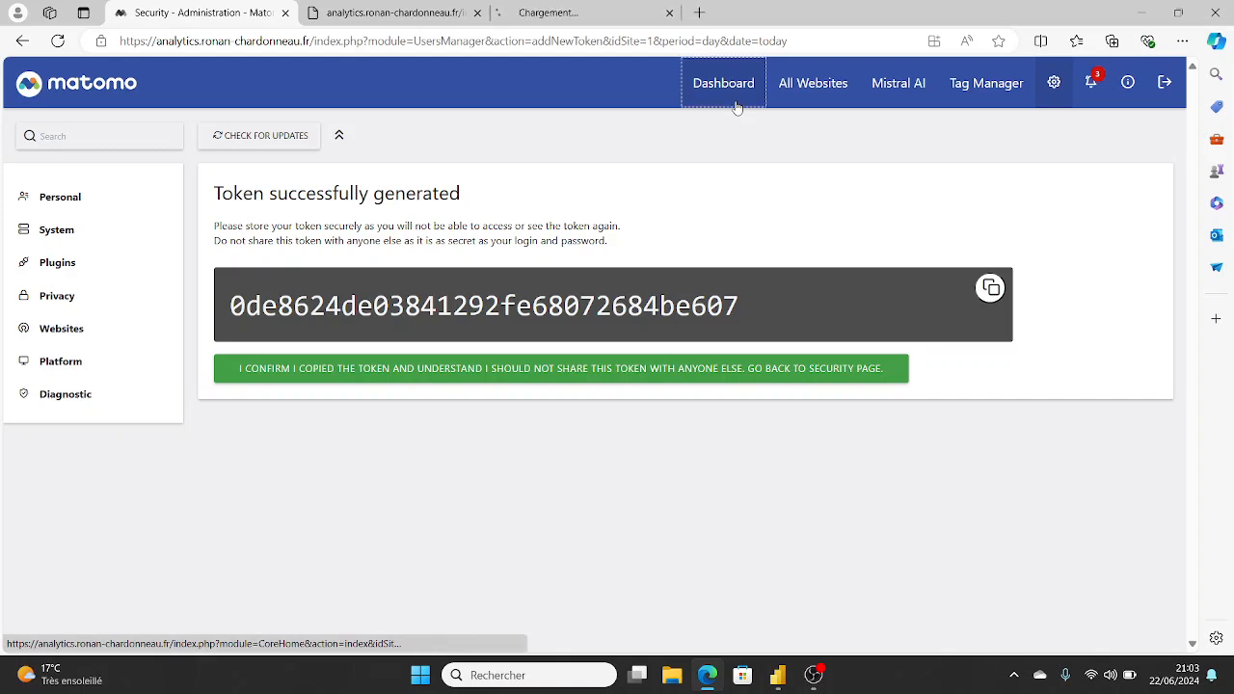
click(528, 19)
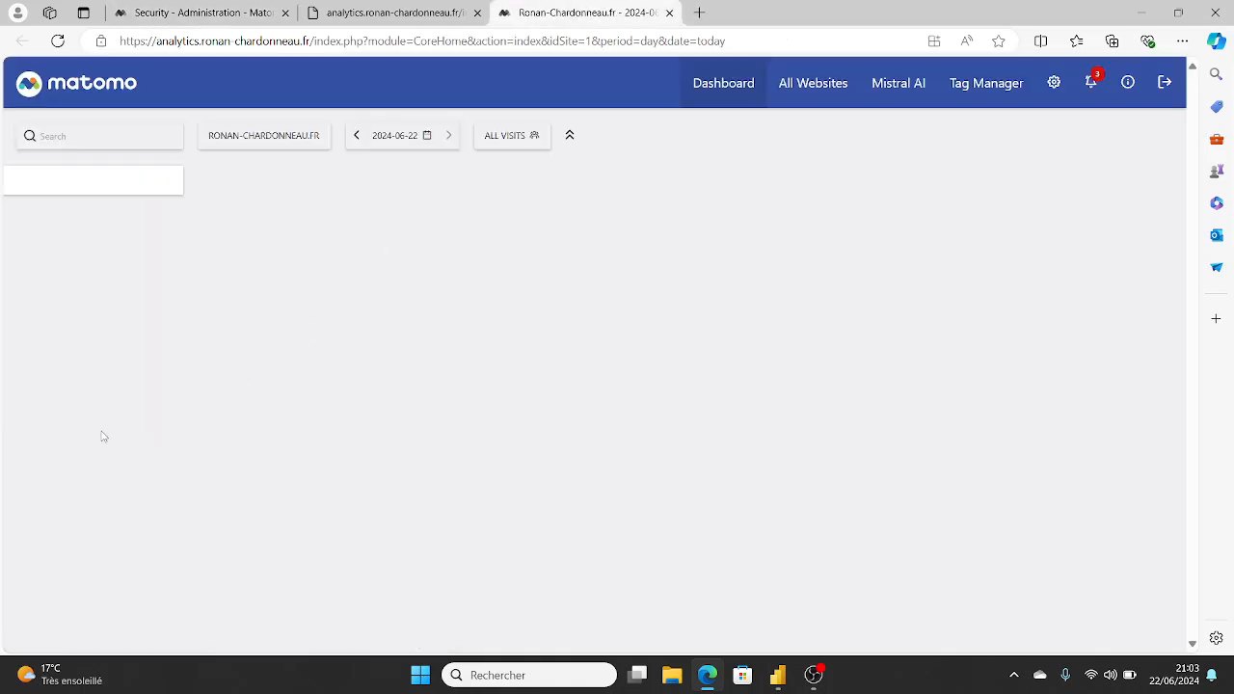
scroll(108, 463, down, 1)
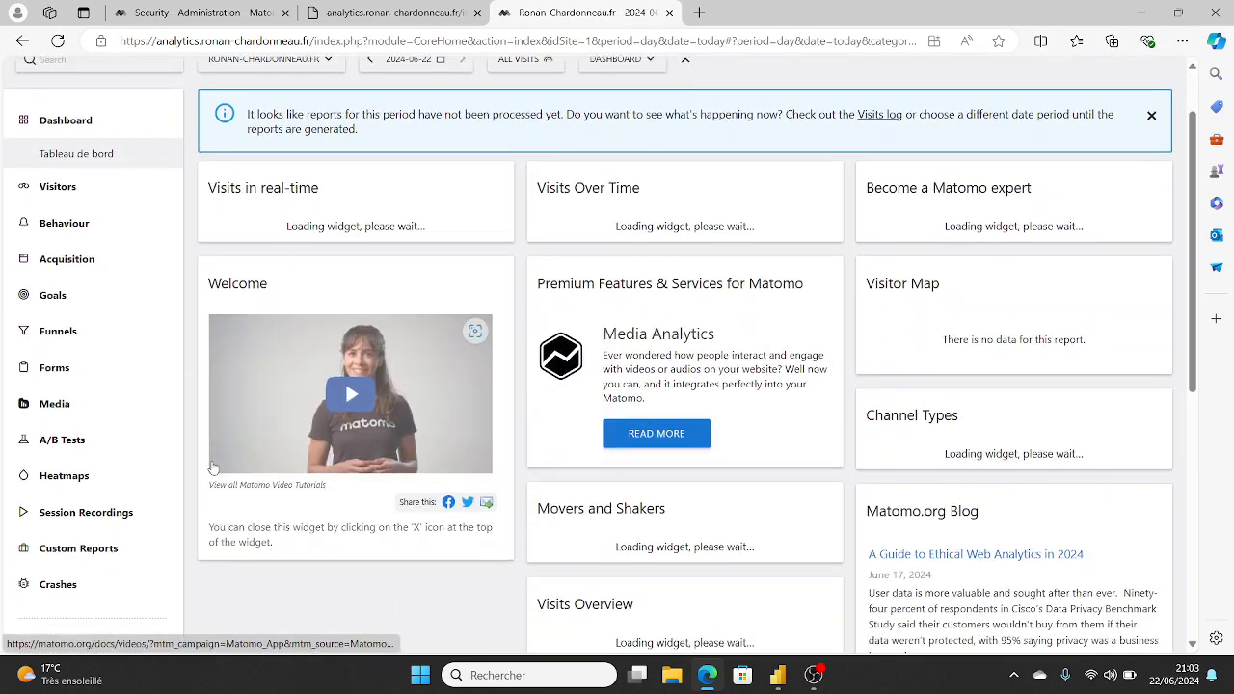
click(91, 530)
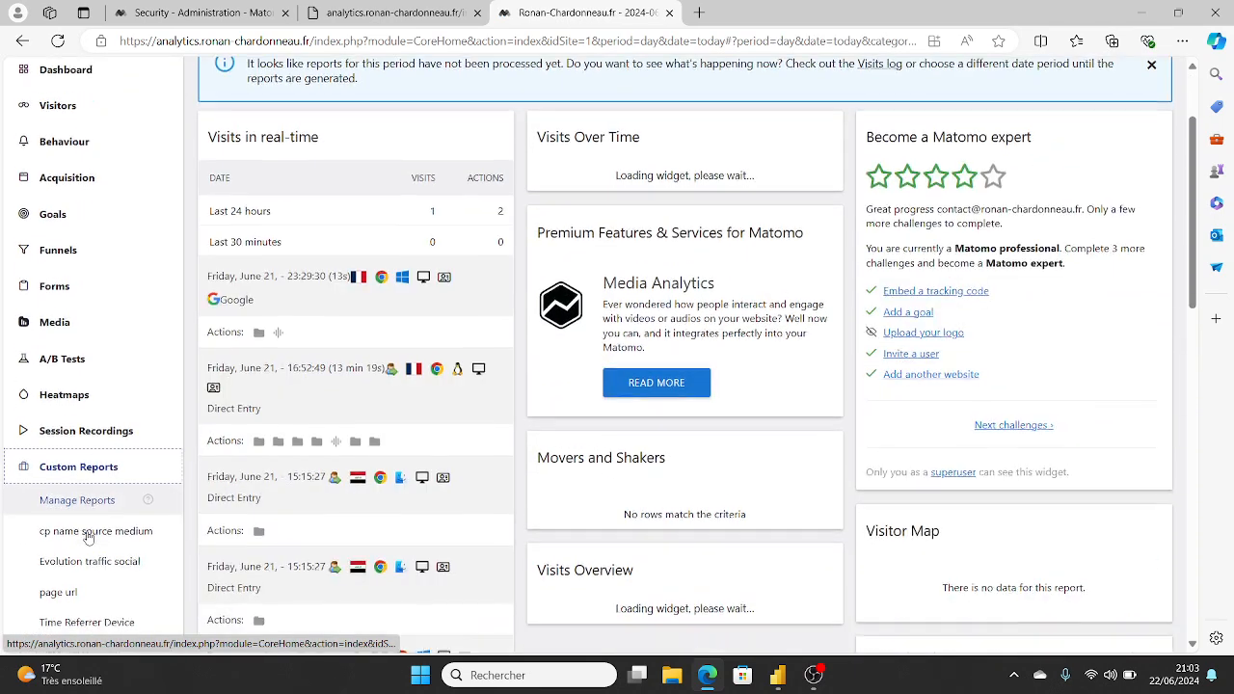
scroll(89, 537, down, 1)
click(89, 537)
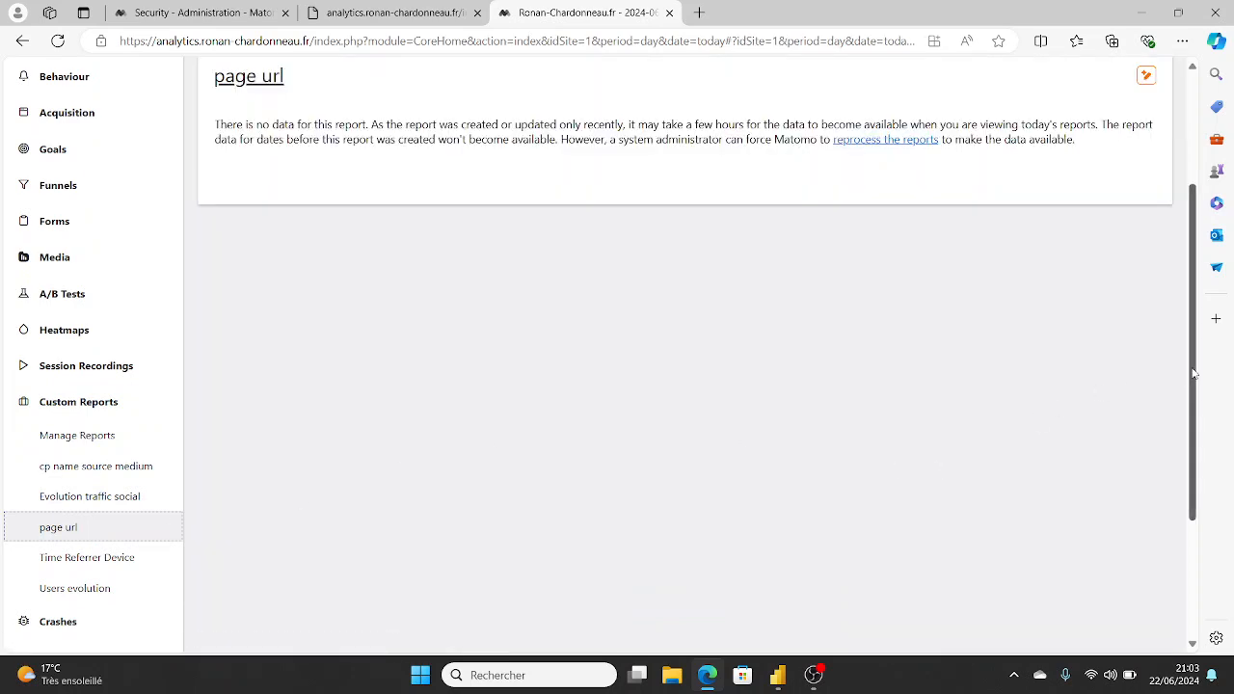
Step: Show the "page url" report for the whole month of June 2024
scroll(1182, 331, up, 2)
click(434, 135)
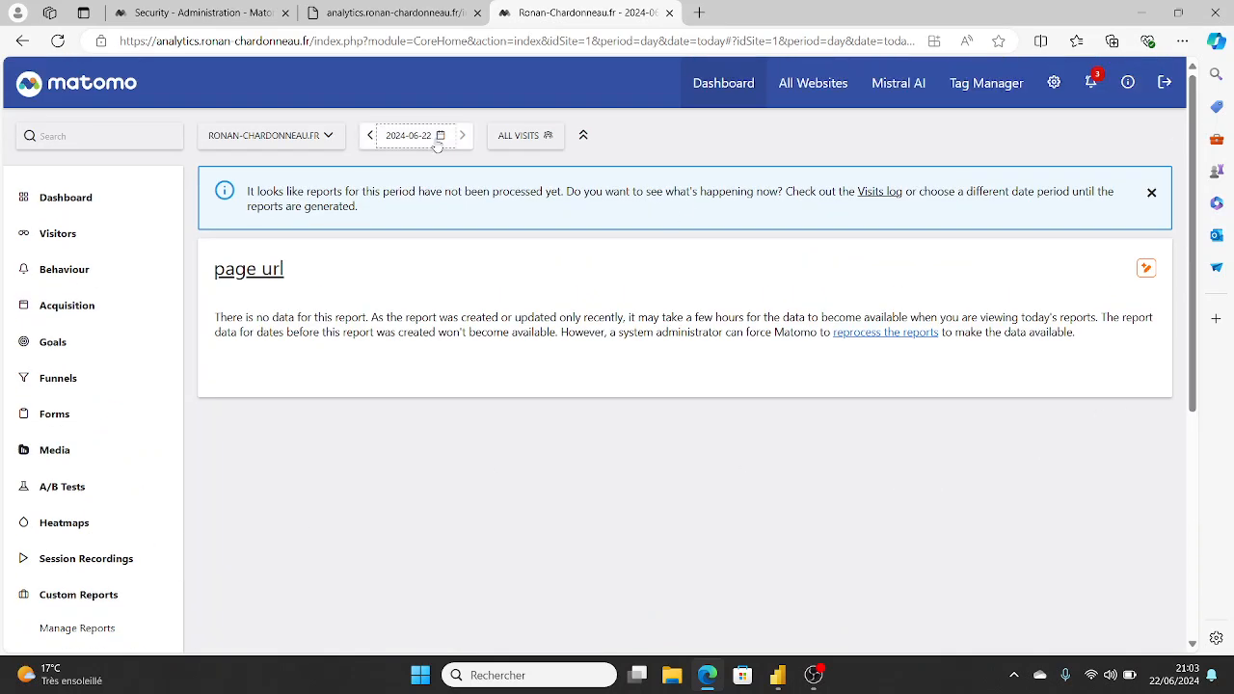
click(522, 230)
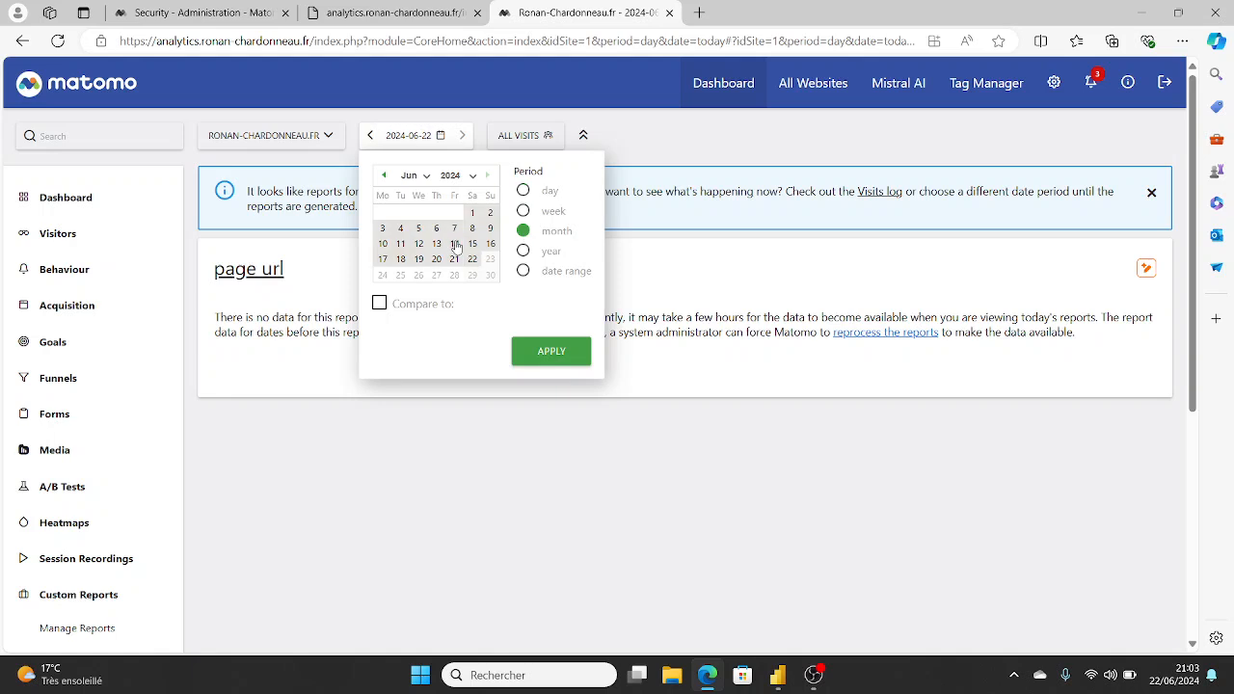
click(456, 244)
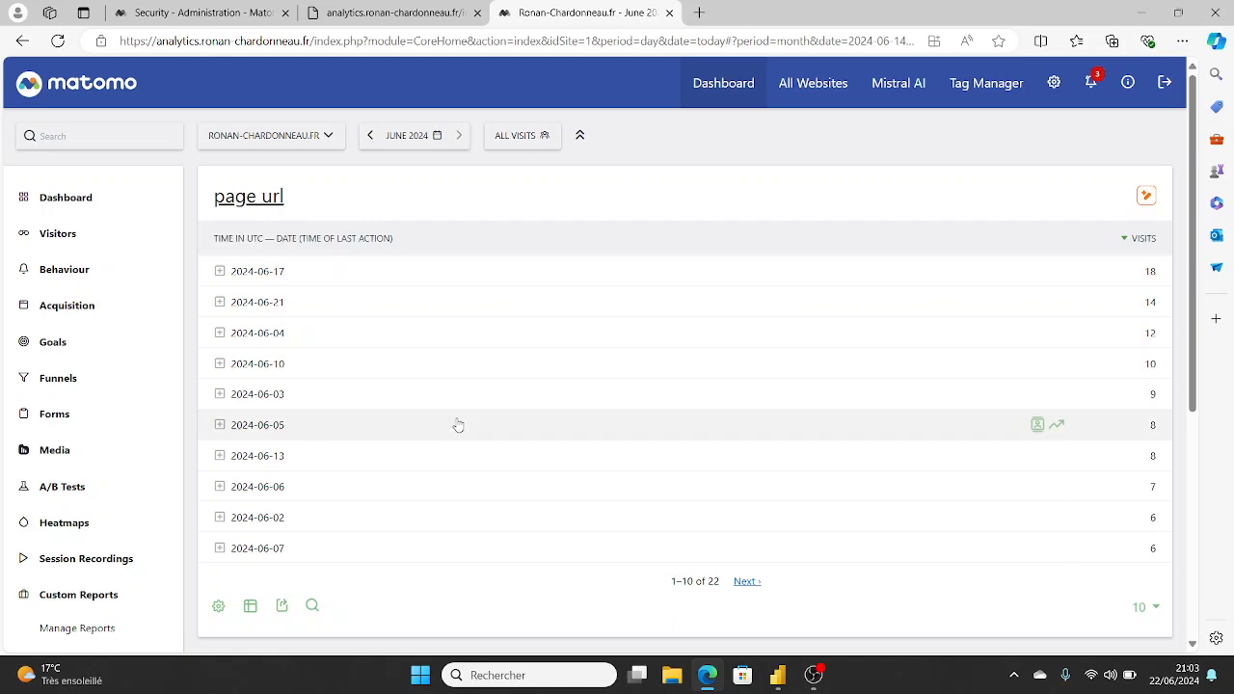
Step: Set the period of the "page url" report to the full year 2024
click(406, 143)
click(523, 251)
click(461, 247)
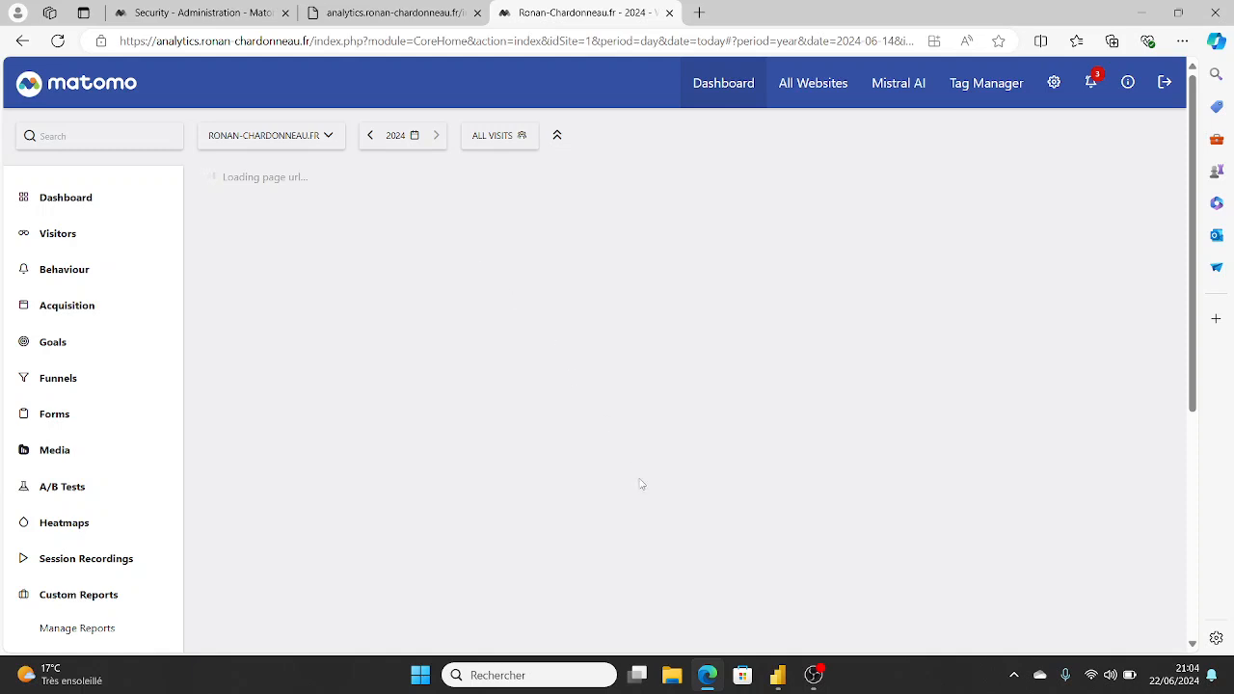
Step: Switch to Power BI and delete the existing table visual from Page 1
click(779, 677)
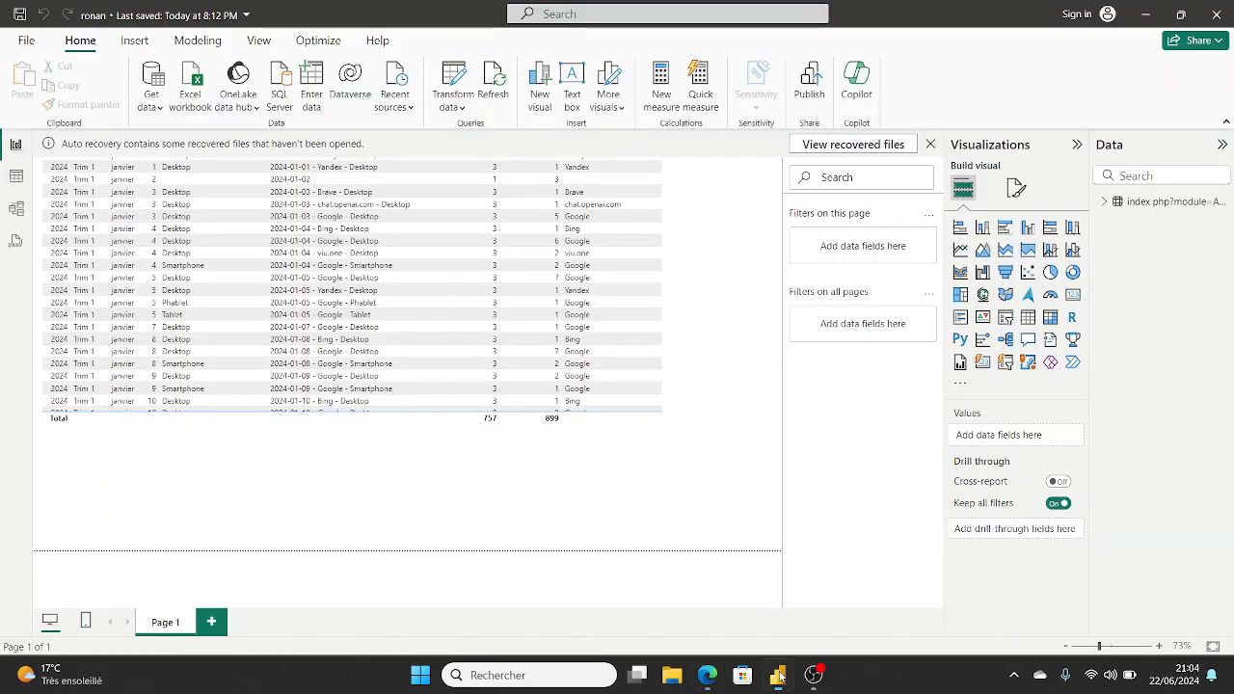
click(686, 416)
scroll(675, 405, down, 3)
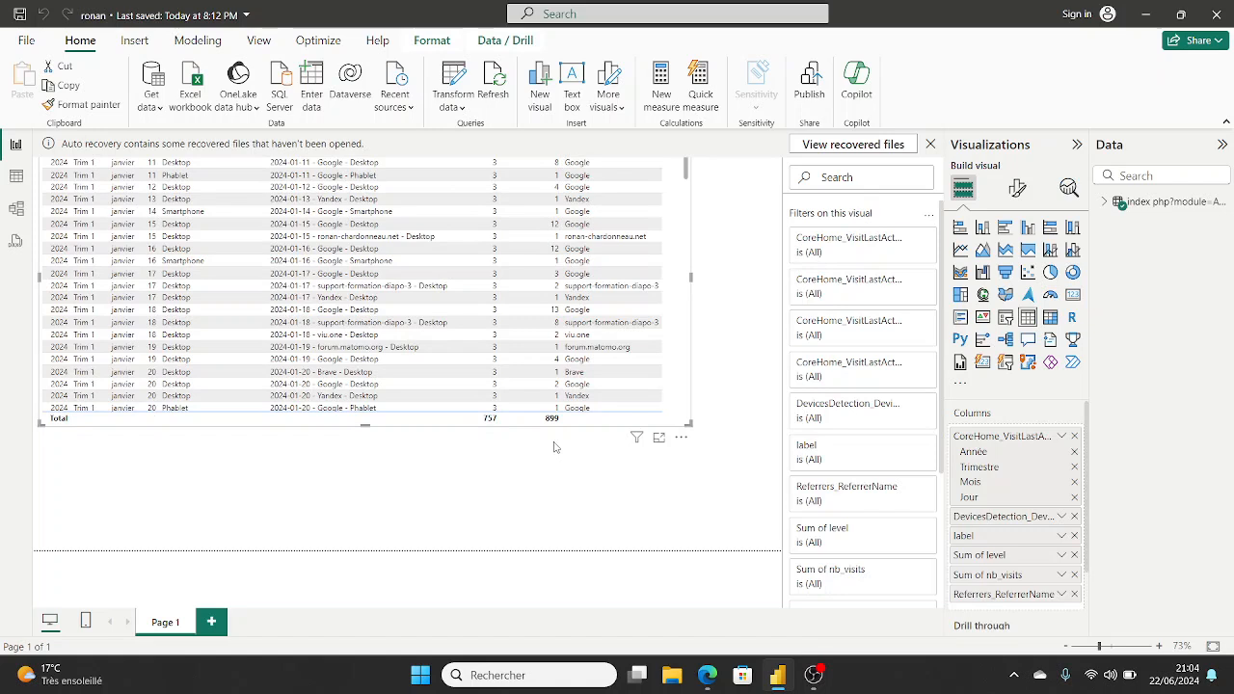
key(Delete)
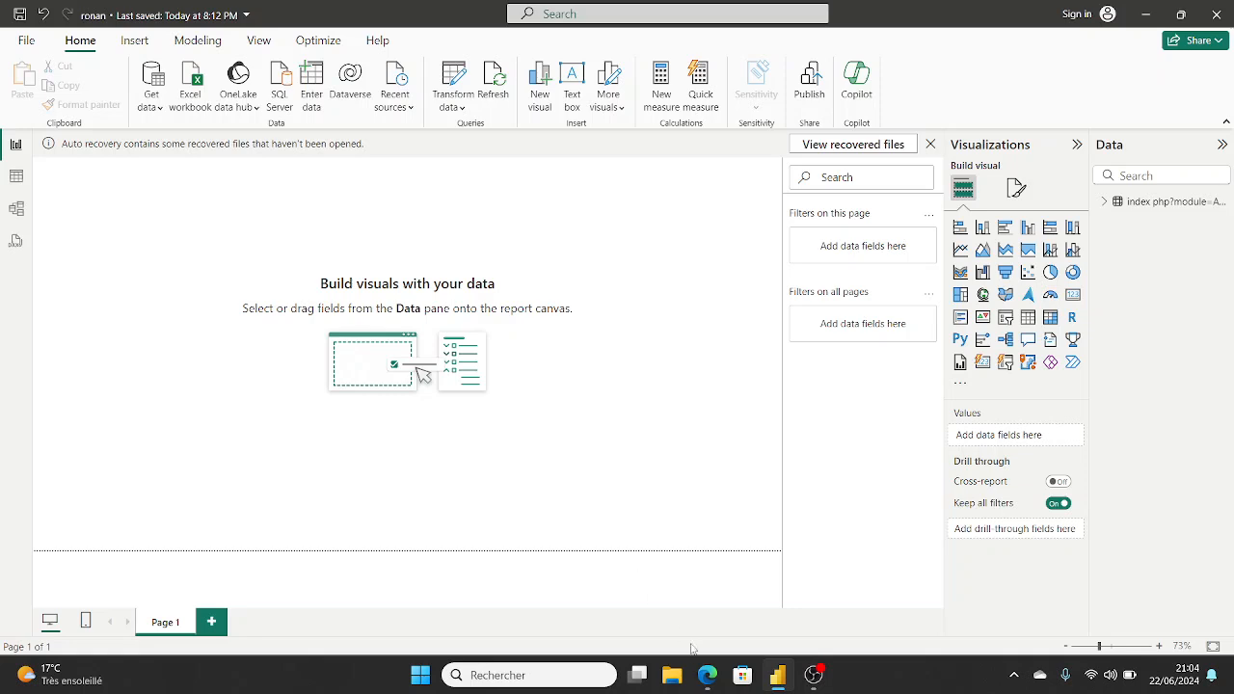
Step: Return to Matomo in the browser and set the "page url" report period to the date range 2024-01-01 to 2024-06-22
click(705, 675)
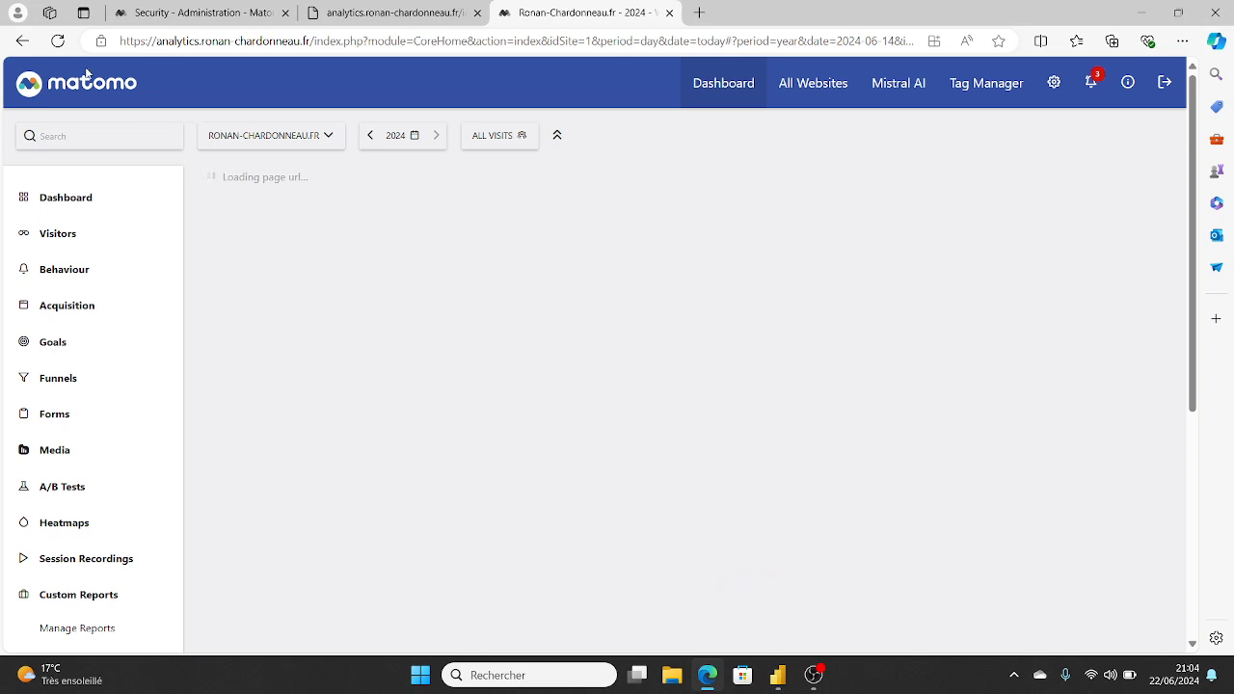
click(58, 44)
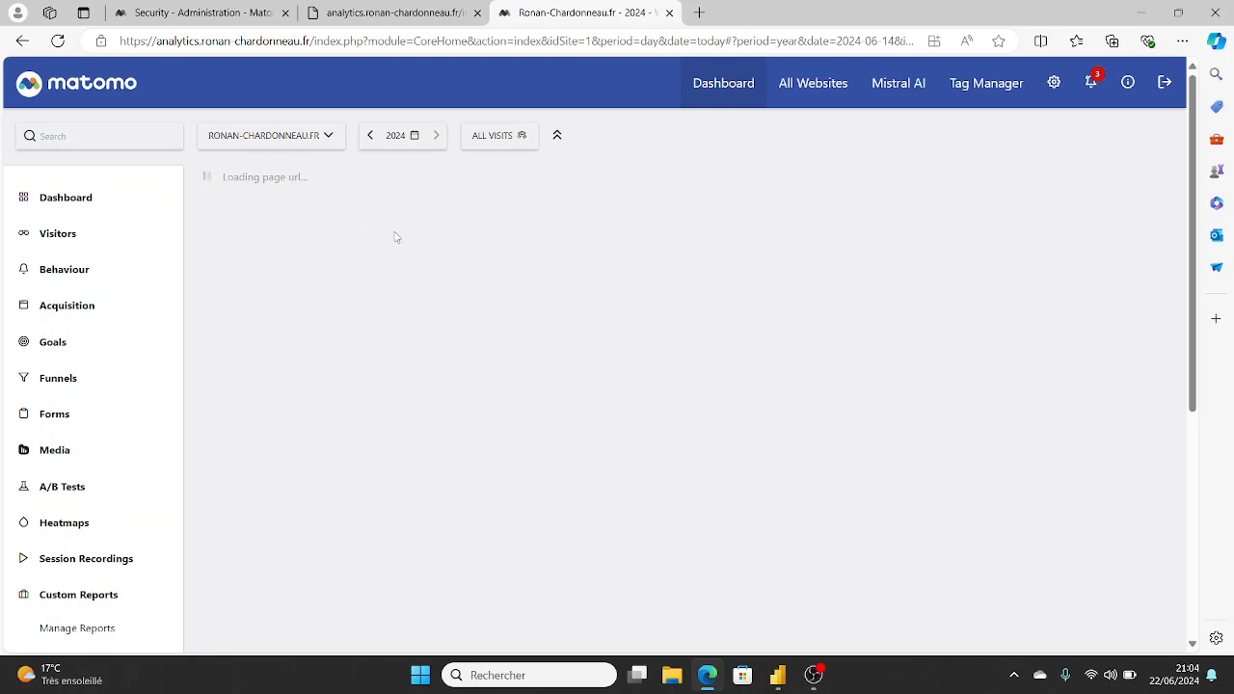
click(405, 135)
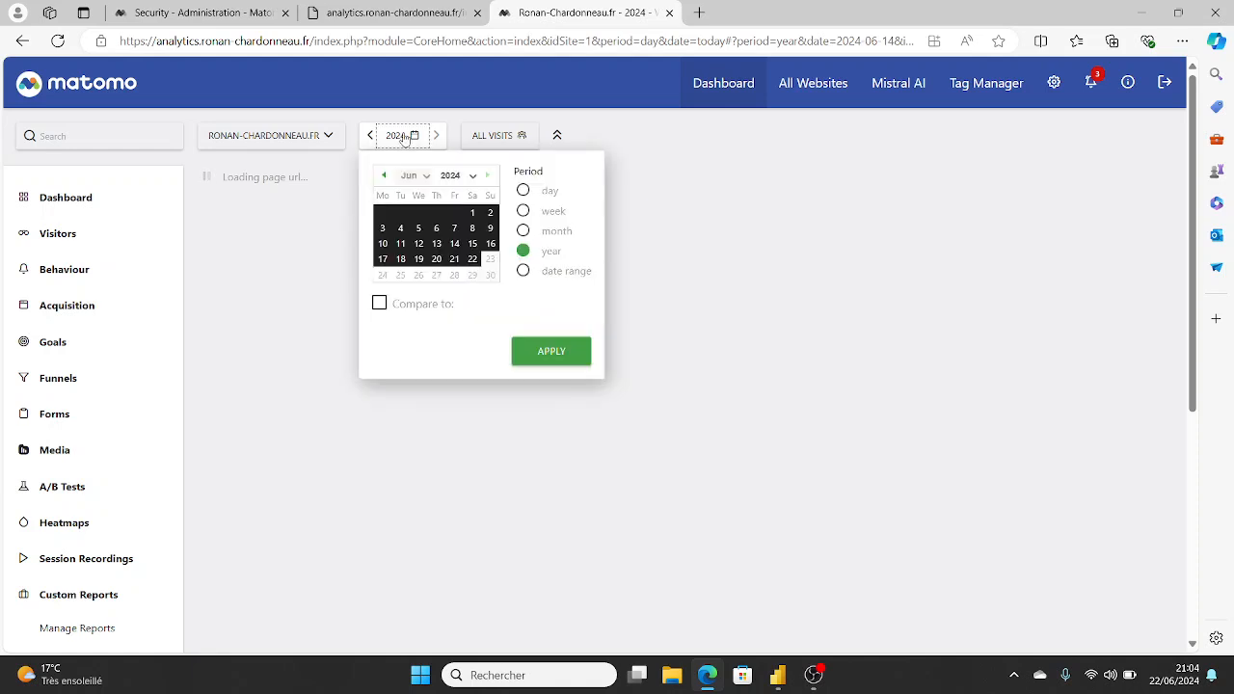
click(521, 272)
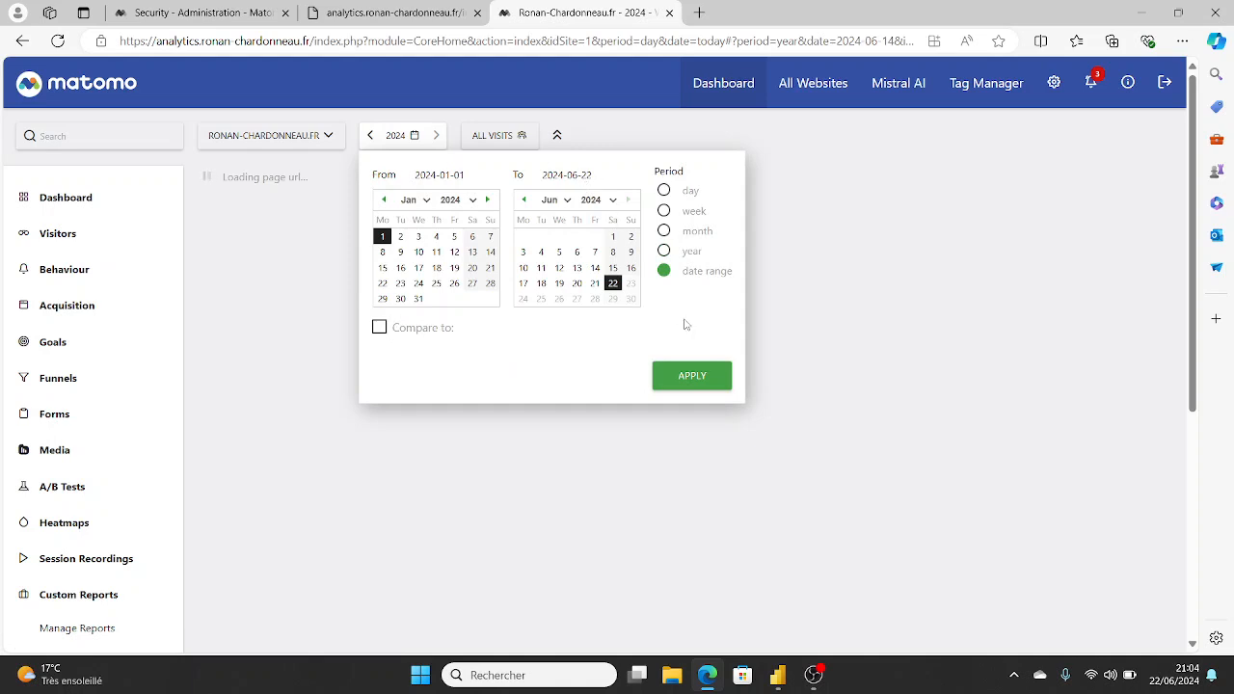
click(686, 376)
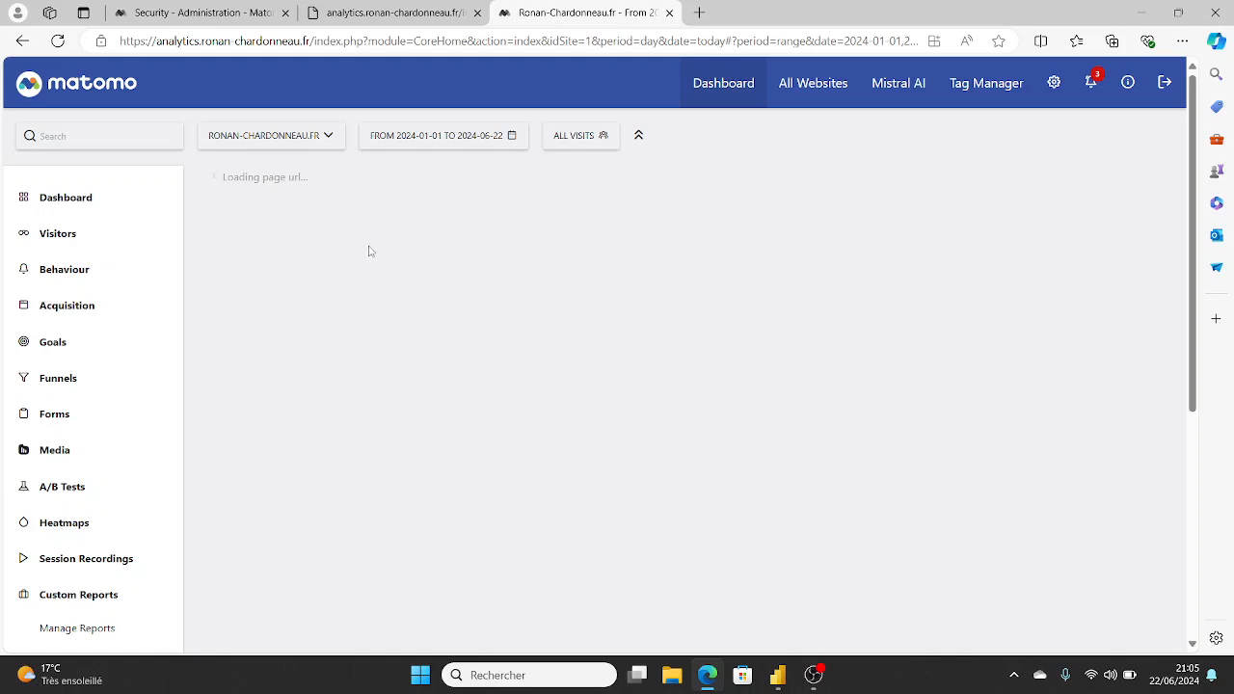
click(407, 152)
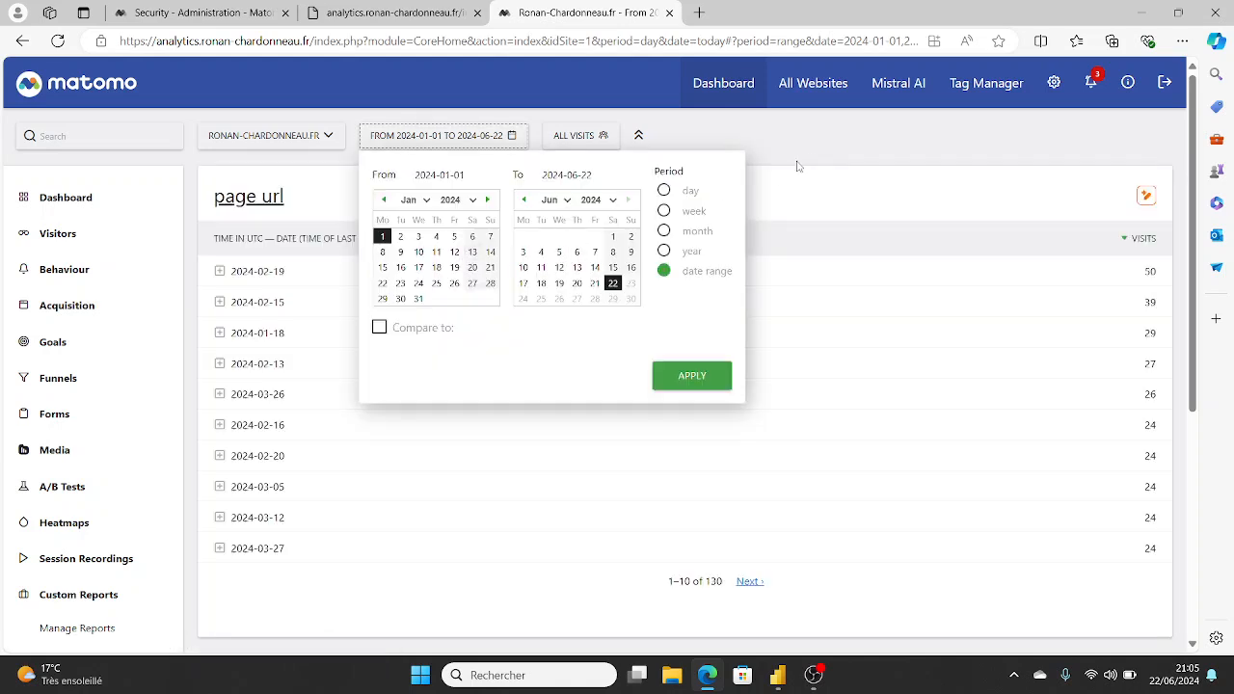
click(854, 154)
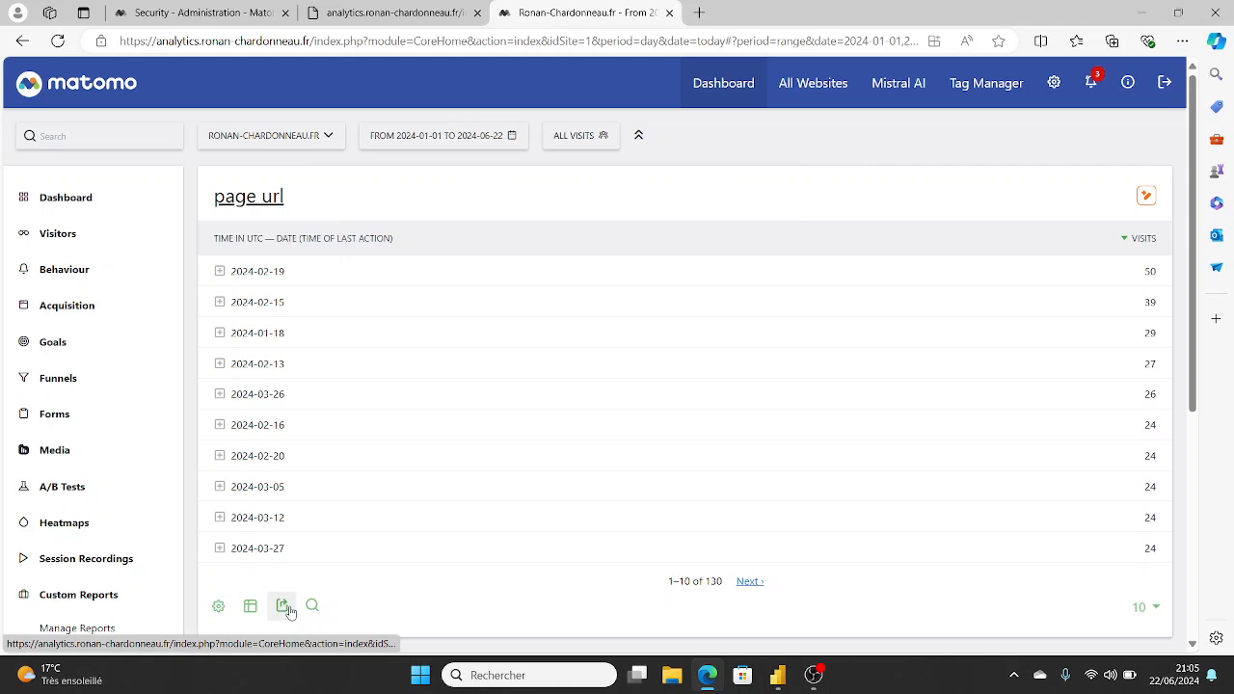
Step: Export the "page url" report in Json format with the report flattened
click(285, 610)
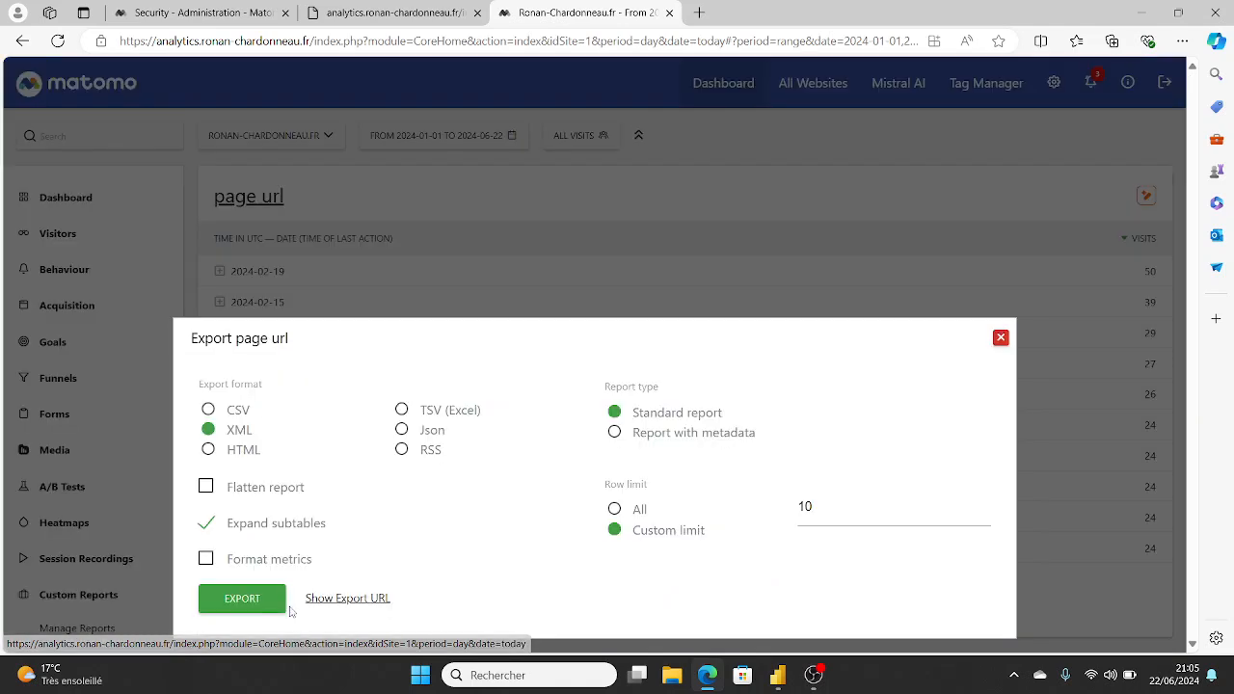
click(402, 431)
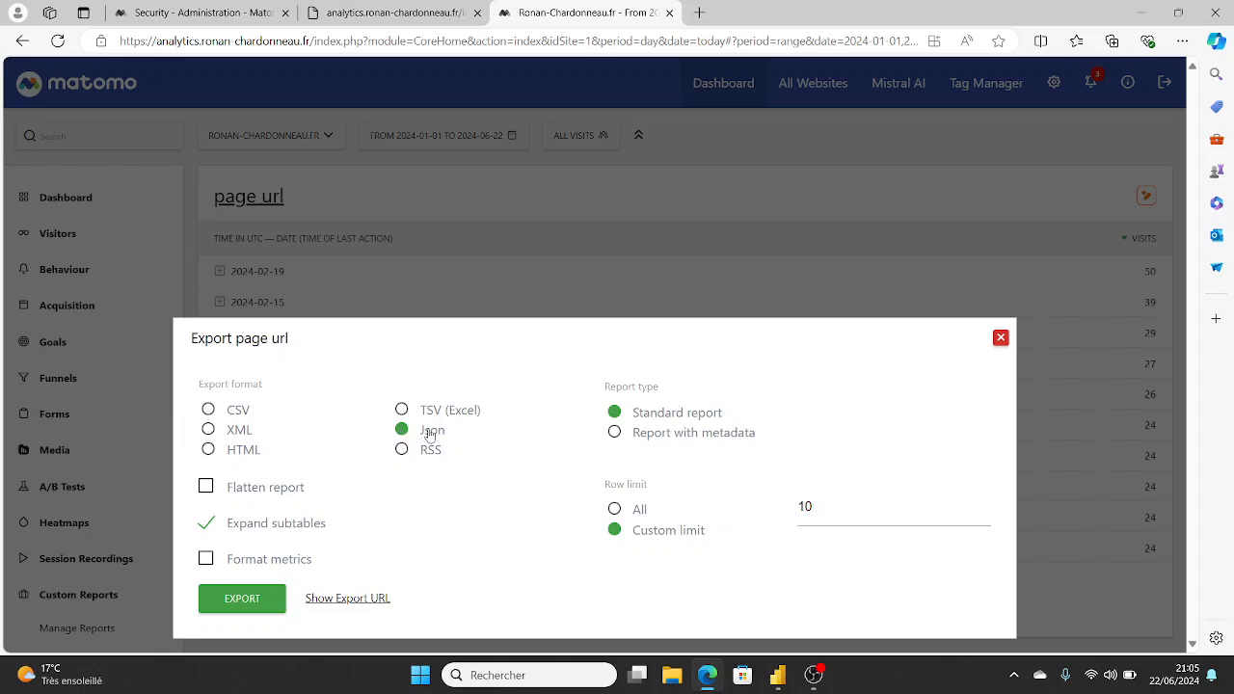
click(206, 489)
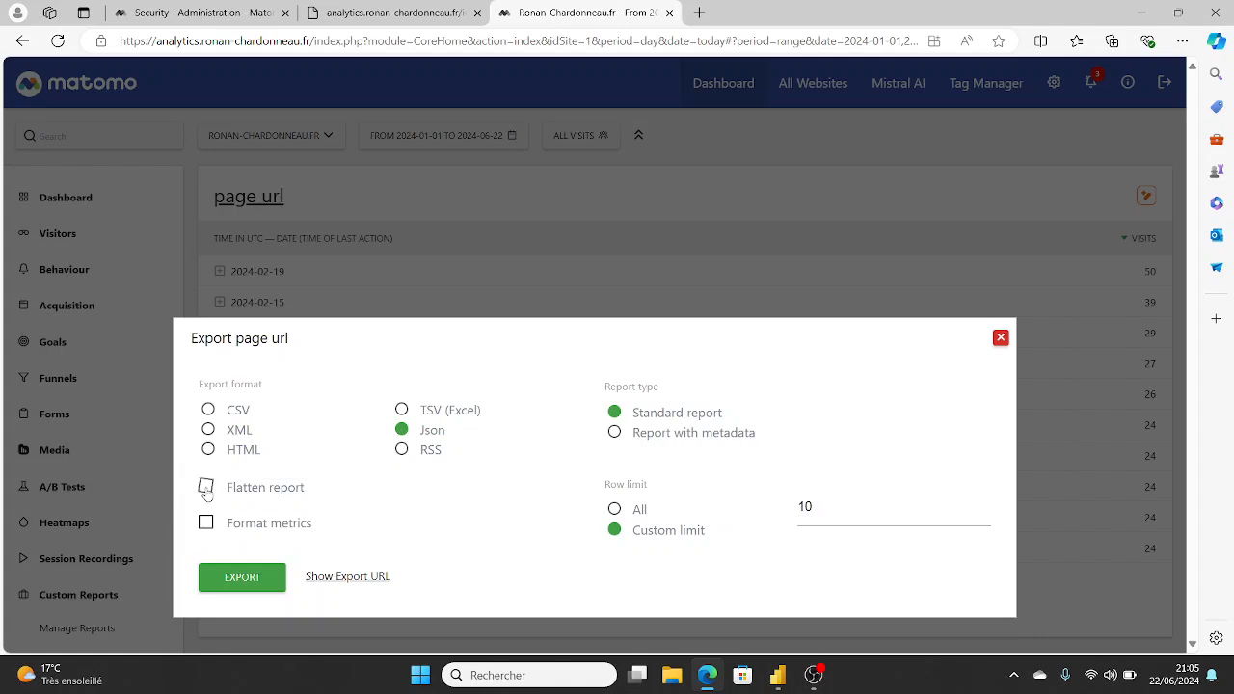
click(242, 578)
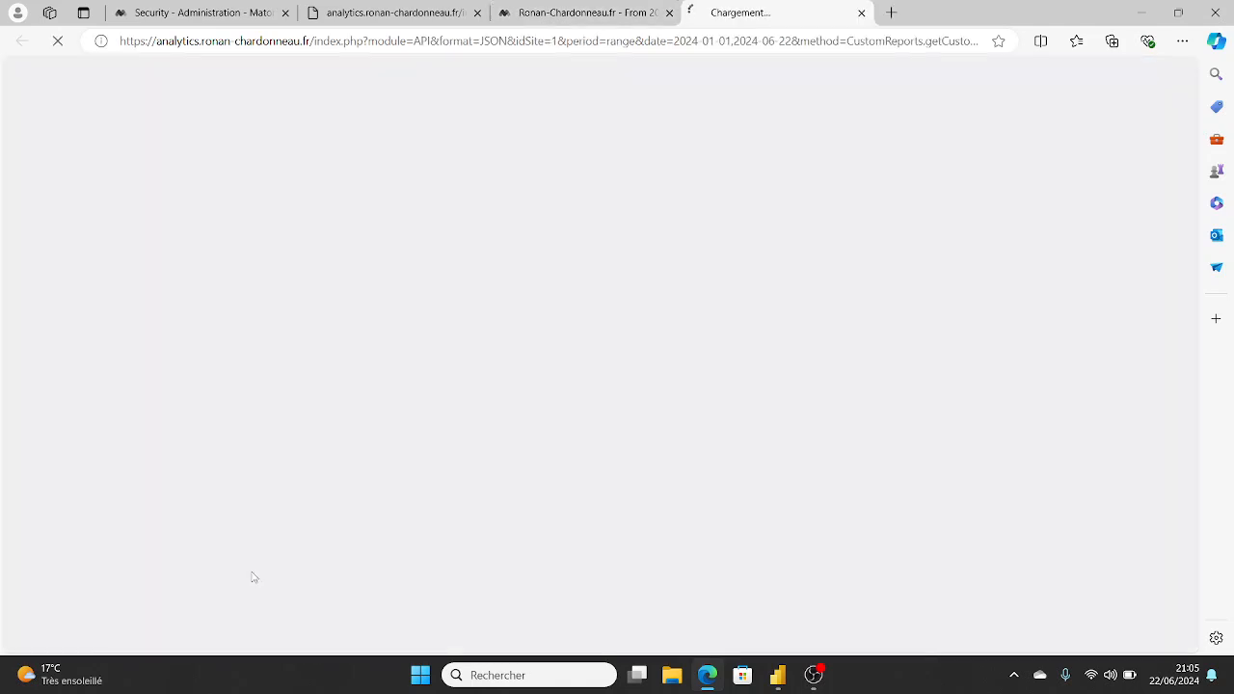
Step: Show the export URL of the "page url" report, set its custom row limit to -1 and copy the URL
click(575, 19)
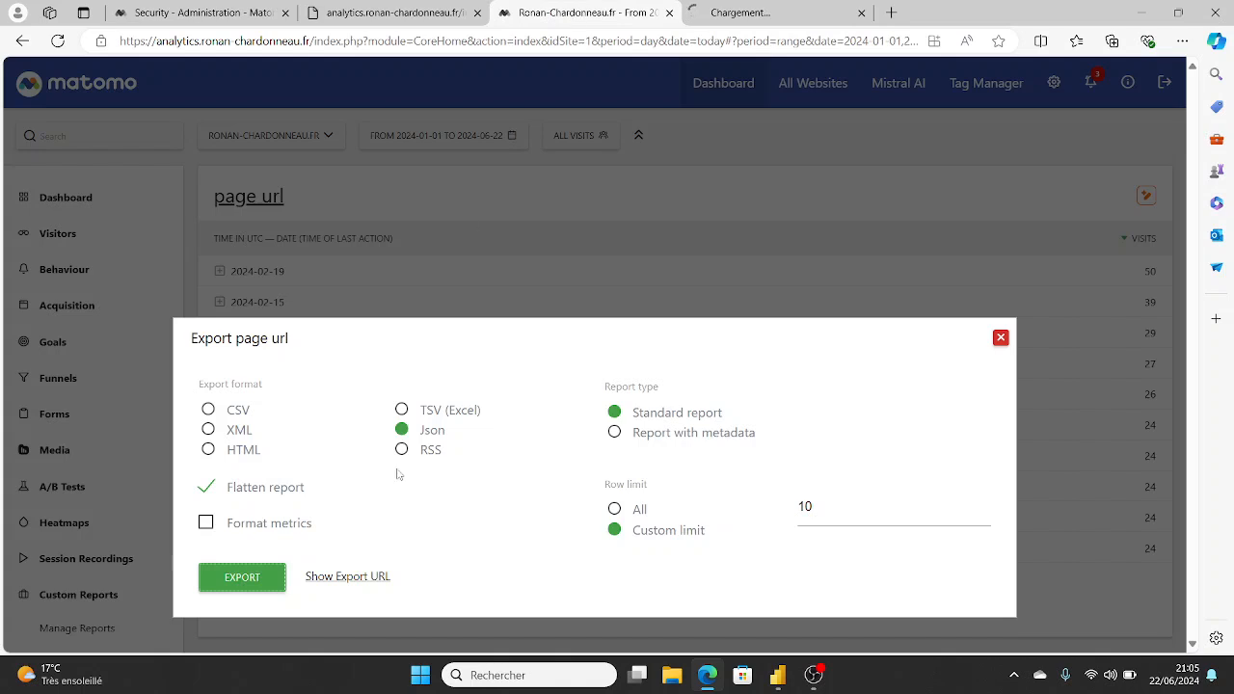
click(331, 577)
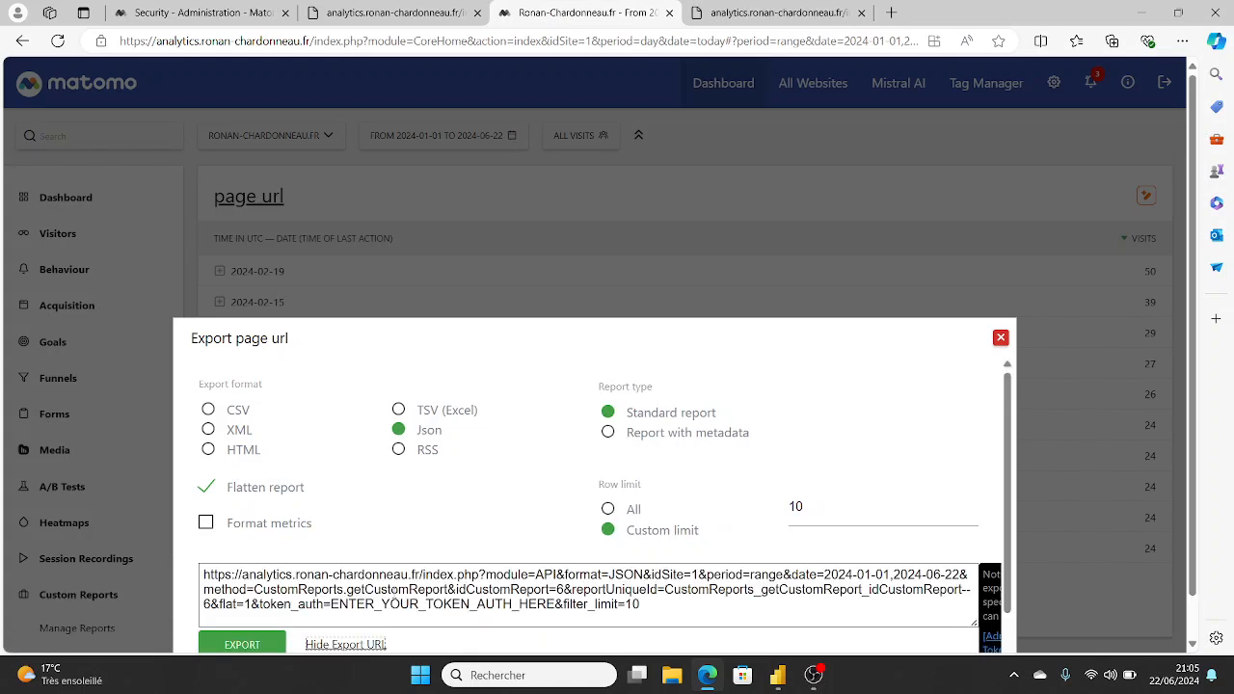
click(393, 591)
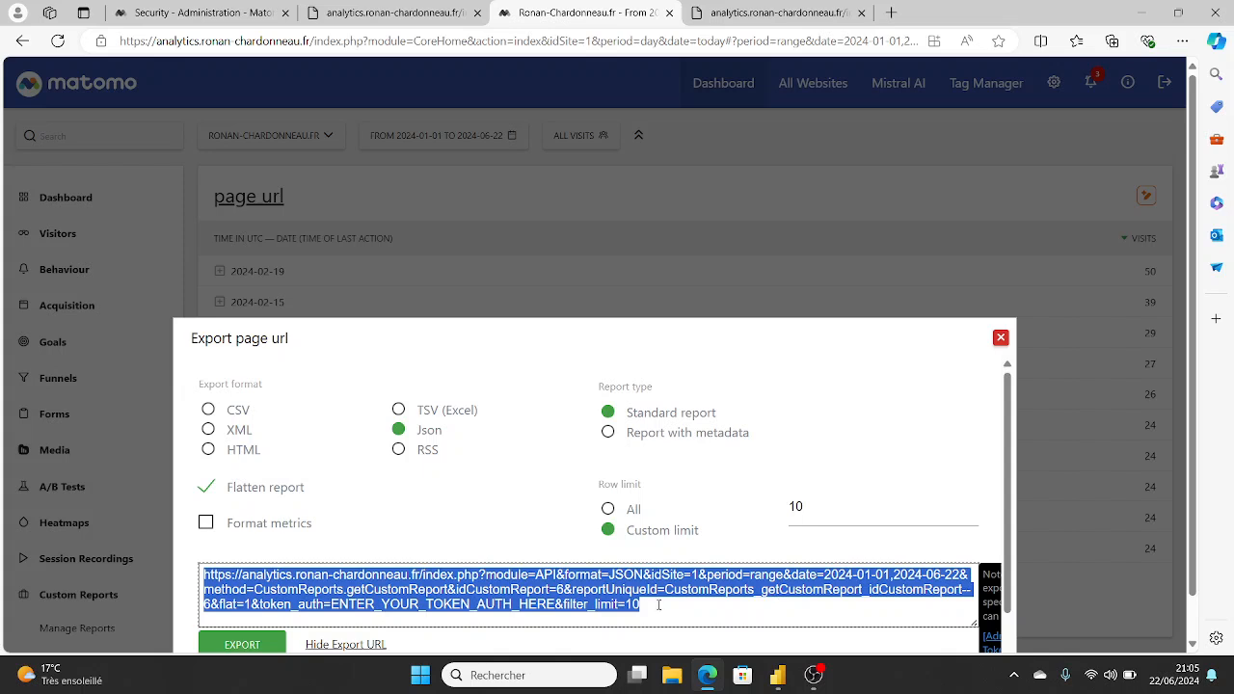
click(807, 518)
key(BackSpace)
key(BackSpace)
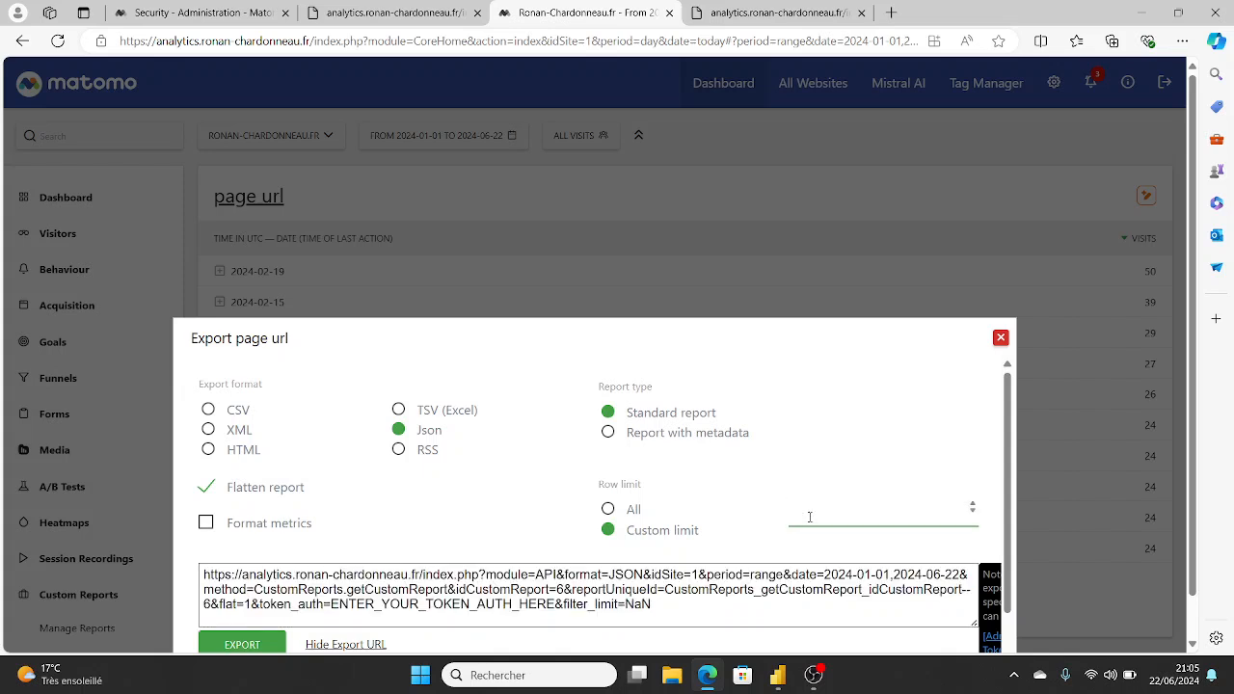
text(-1)
click(651, 614)
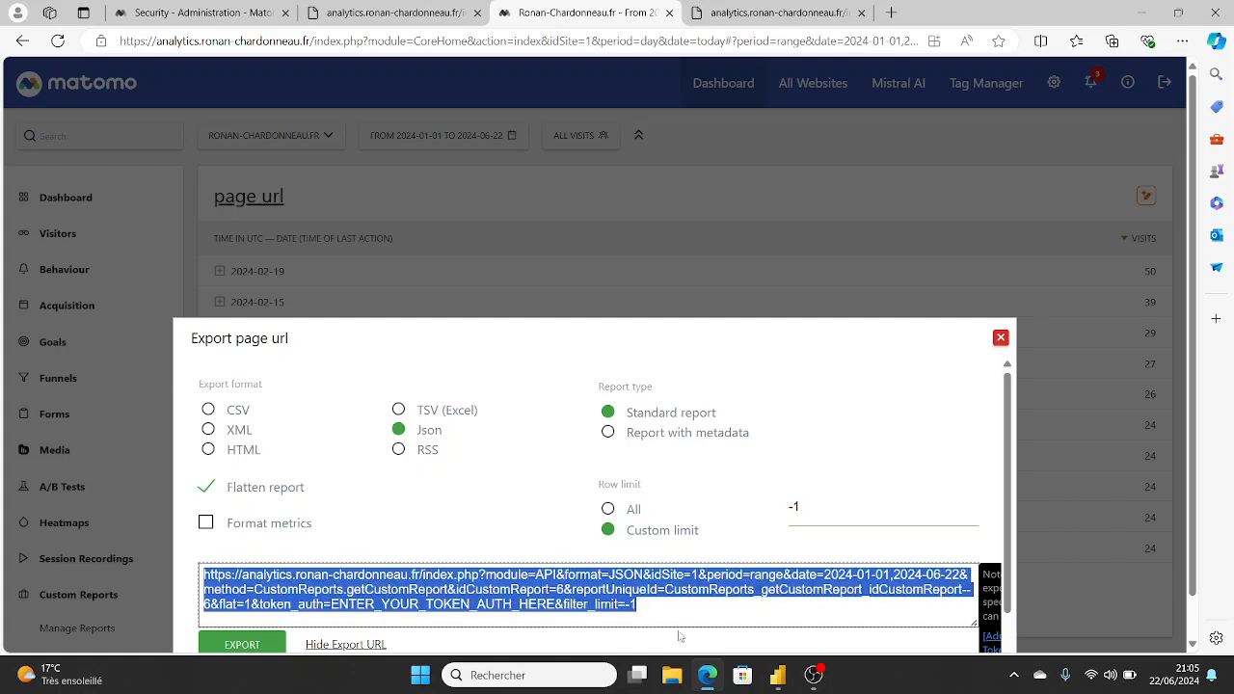
Step: Start a new Web data source in Power BI and paste the Matomo export URL as its address
click(777, 675)
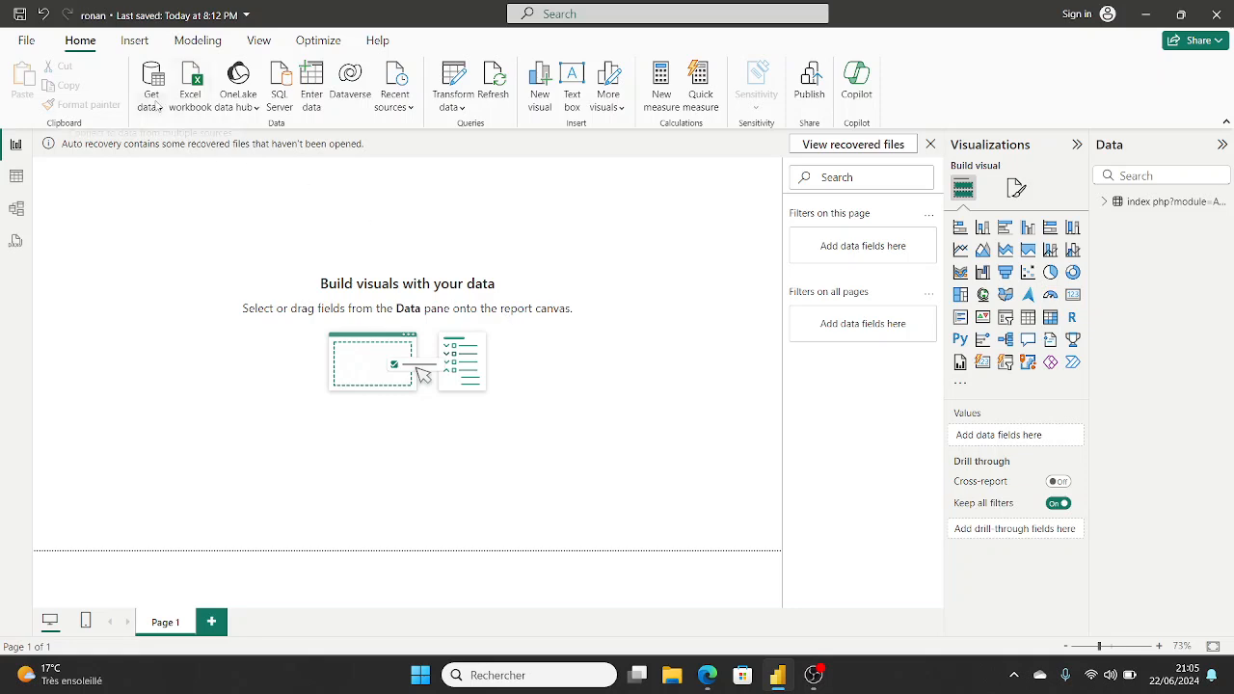
click(154, 106)
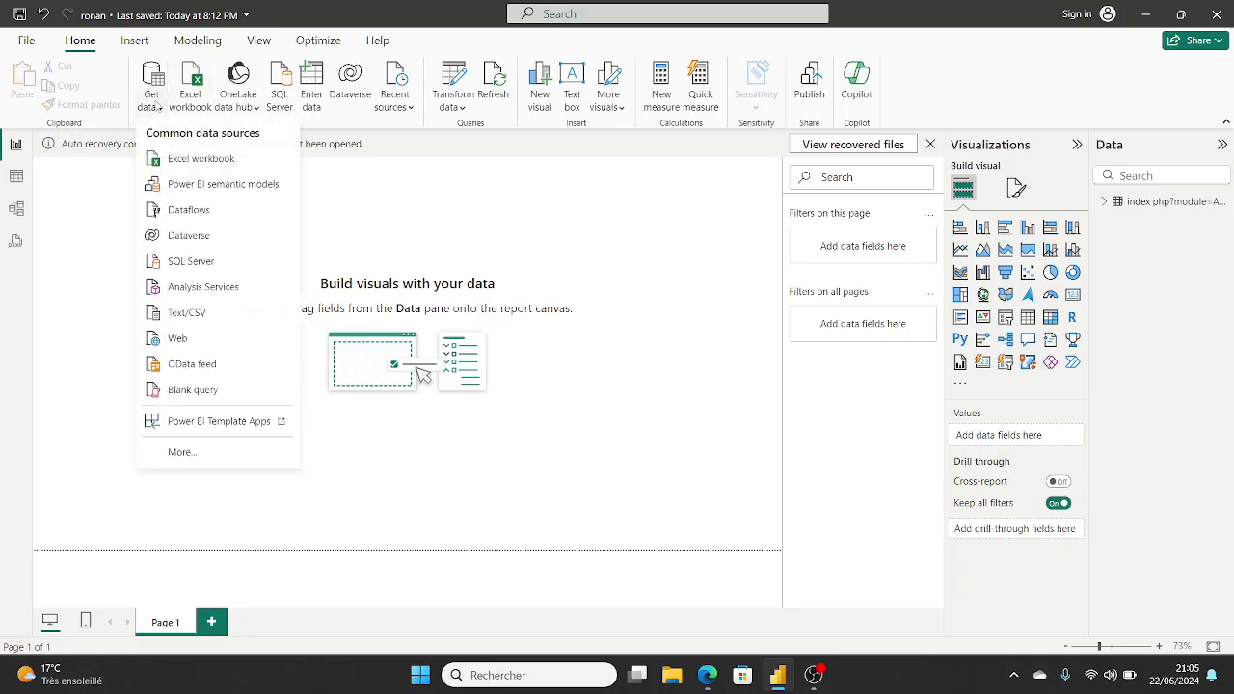
click(199, 338)
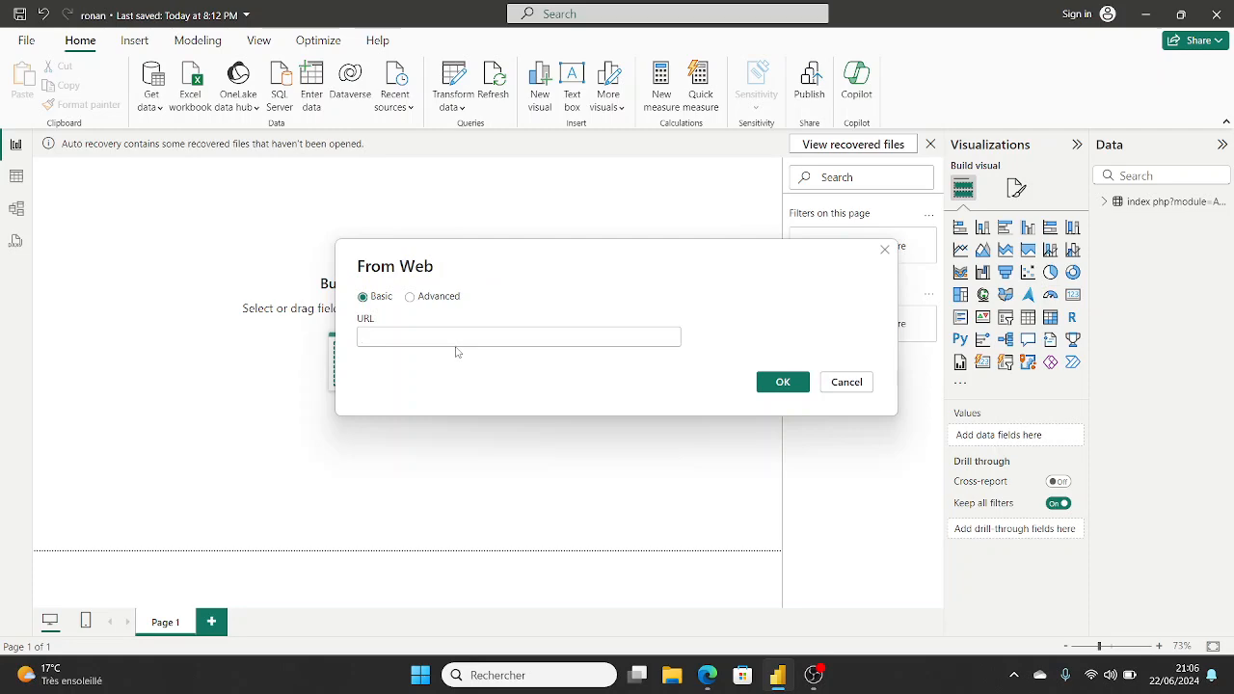
key(ctrl+v)
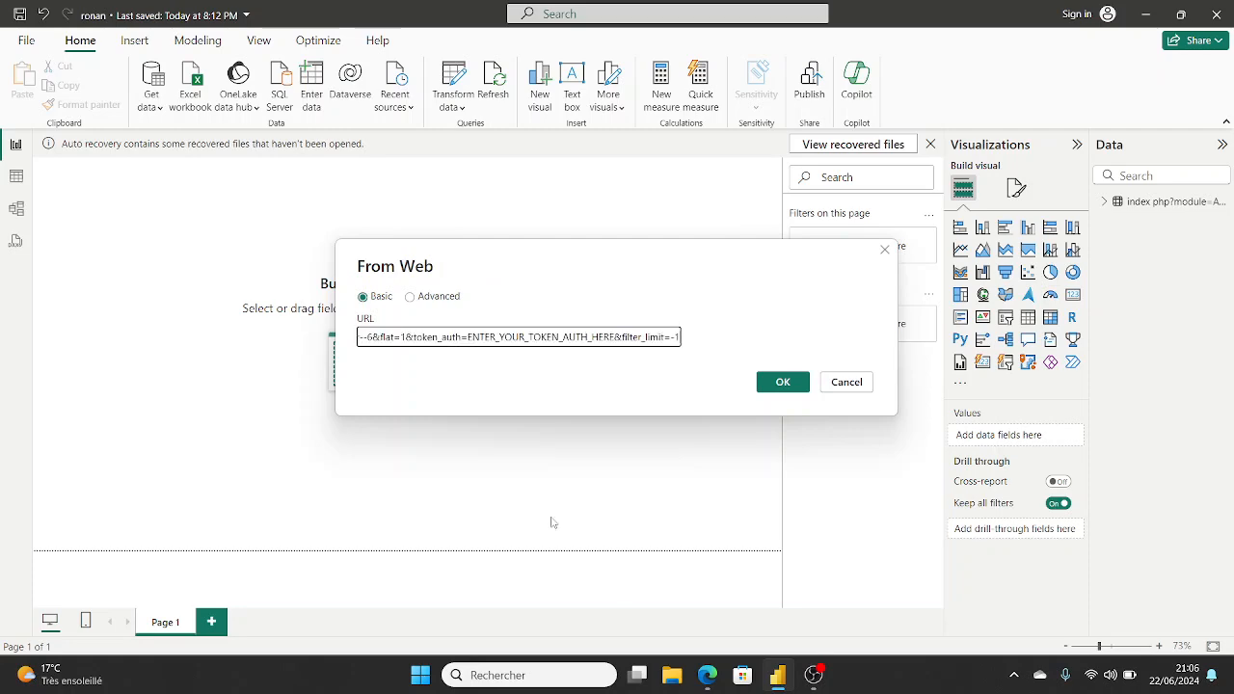
Step: Go back to the generated token page in Matomo and copy the auth token
click(709, 676)
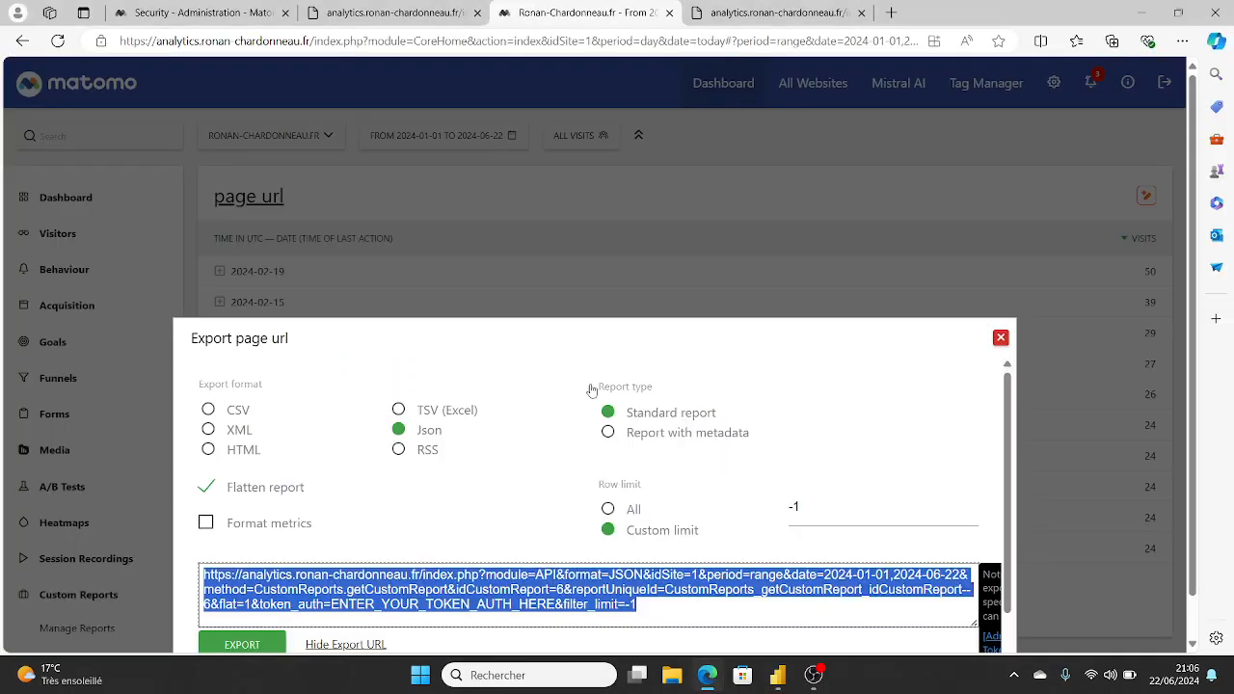
click(731, 14)
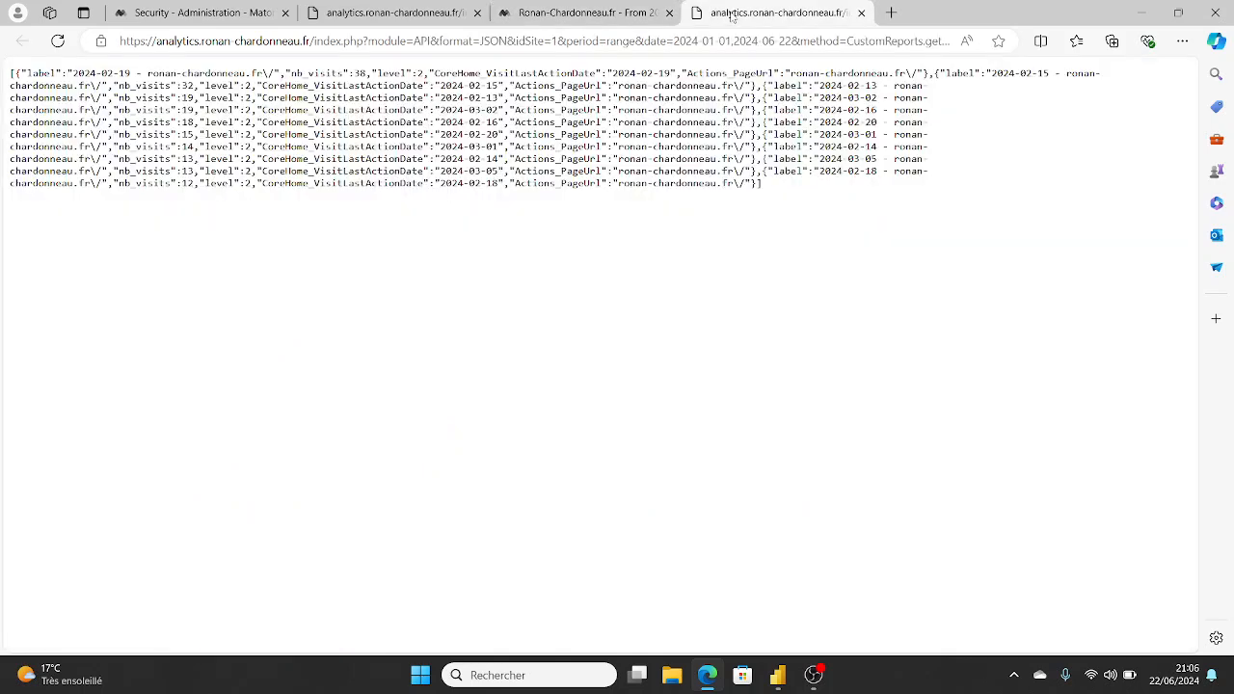
click(449, 16)
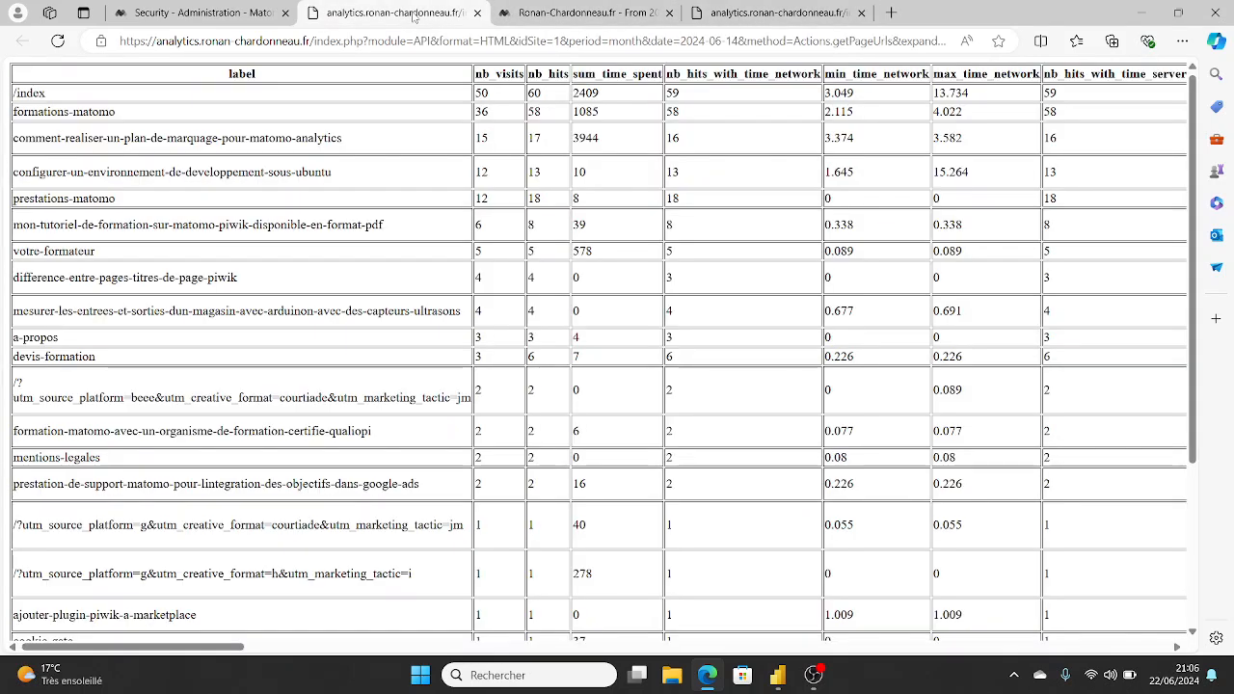
click(212, 15)
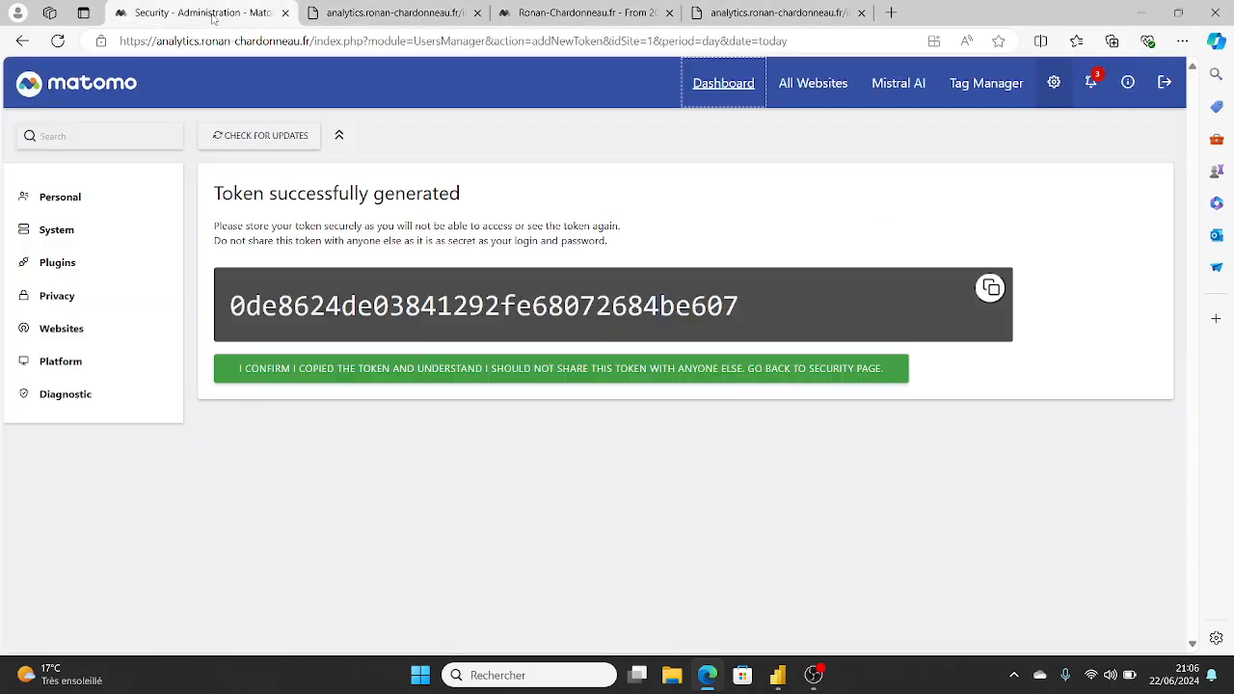
click(979, 290)
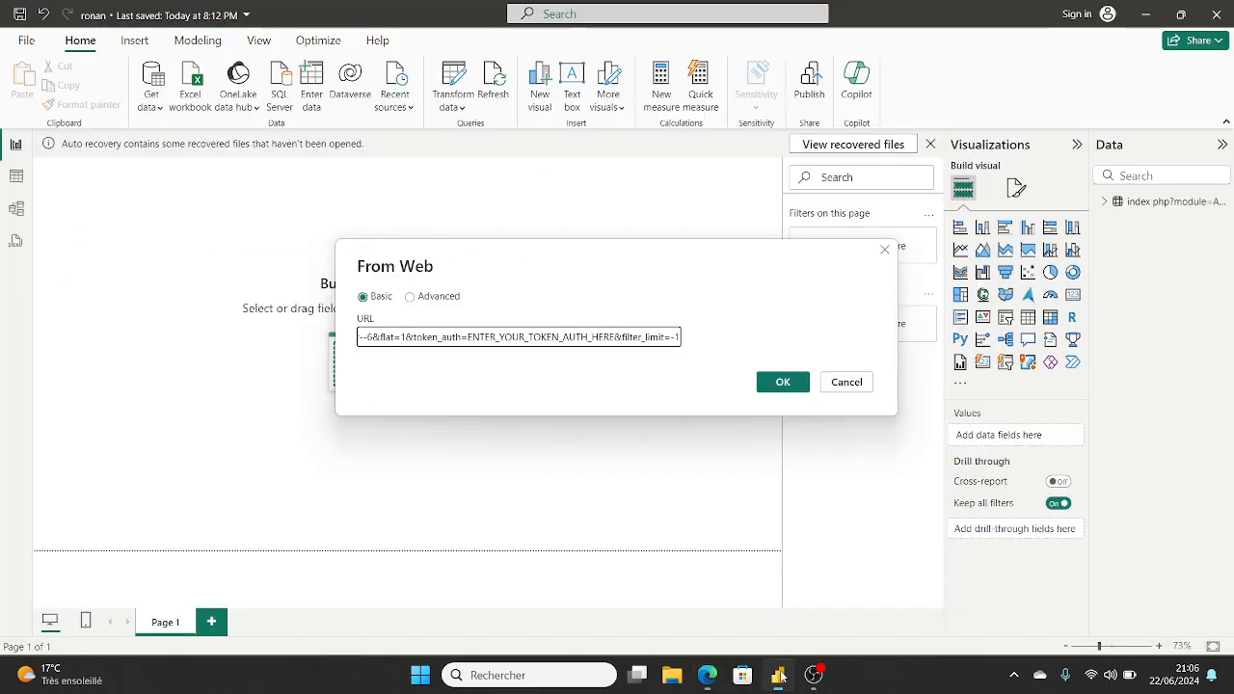
Step: Replace the ENTER_YOUR_TOKEN_AUTH_HERE placeholder in the Power BI web source URL with the copied auth token and submit the URL
click(712, 594)
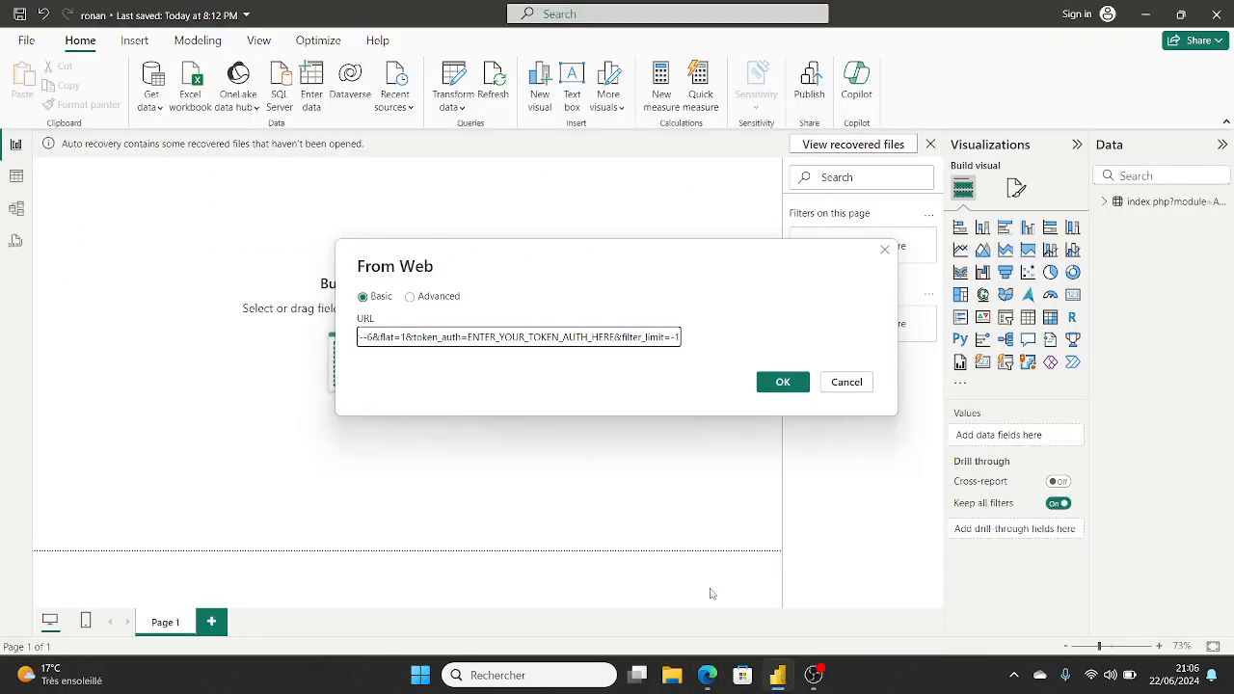
click(468, 340)
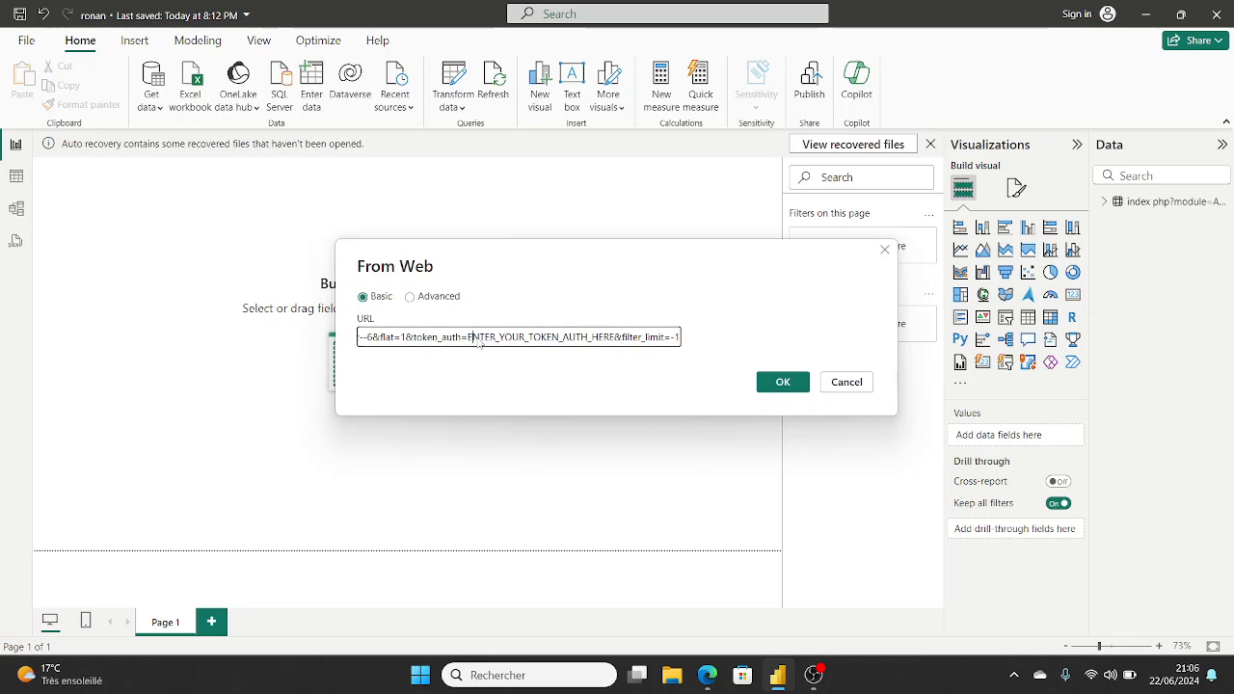
key(Delete)
key(Delete)
key(Delete)
key(Delete)
key(Delete)
key(Delete)
key(Delete)
key(Delete)
key(Delete)
key(Delete)
key(Delete)
key(Delete)
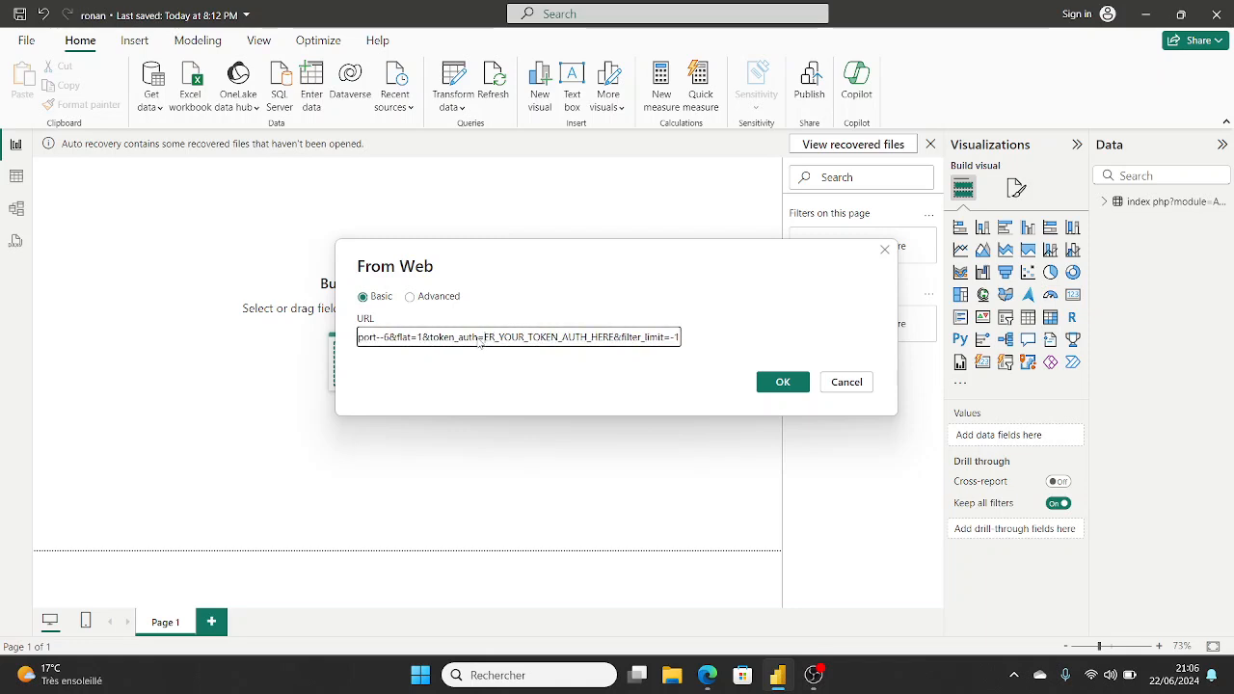
key(Delete)
key(Delete)
key(Delete)
key(Delete)
key(Delete)
key(Delete)
key(Delete)
key(Delete)
key(Delete)
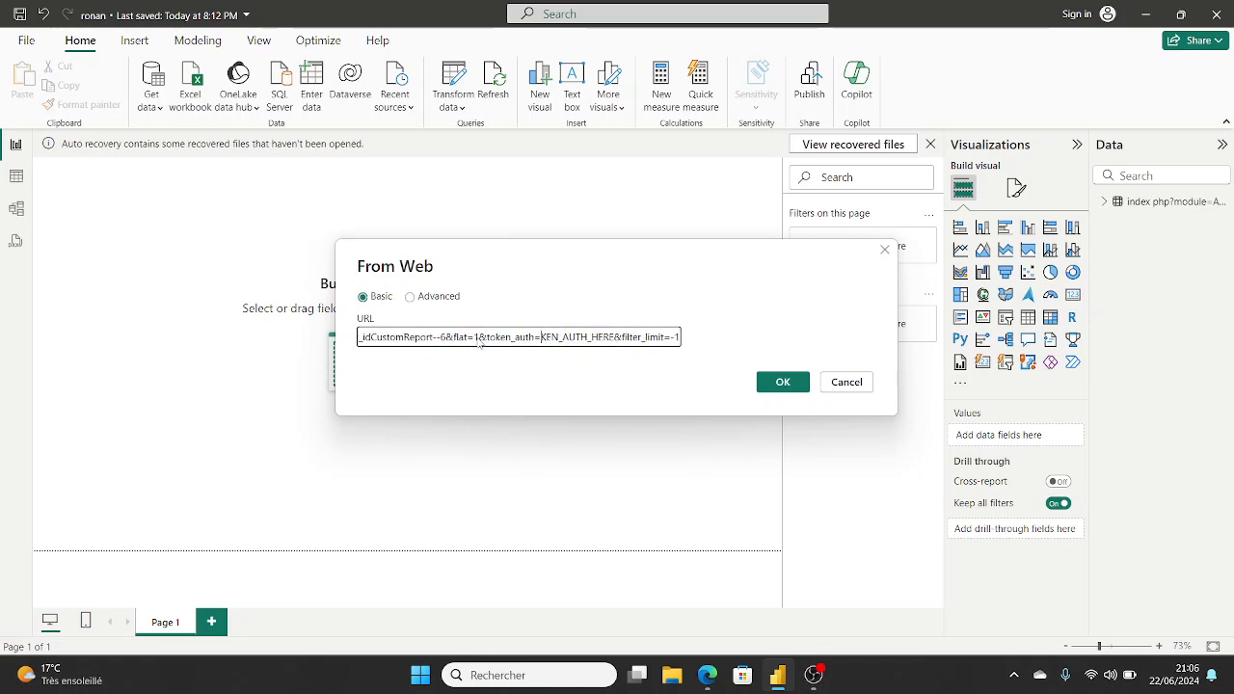
key(Delete)
key(Delete)
key(Delete)
key(Delete)
key(Delete)
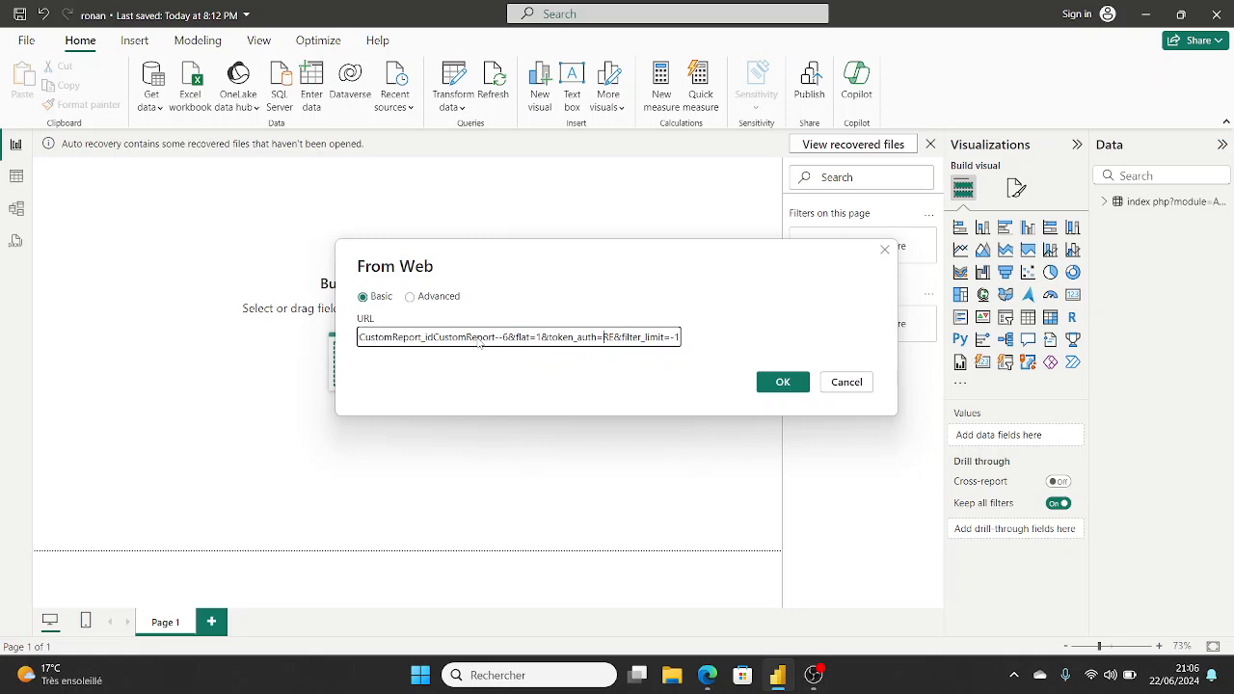
key(ctrl+v)
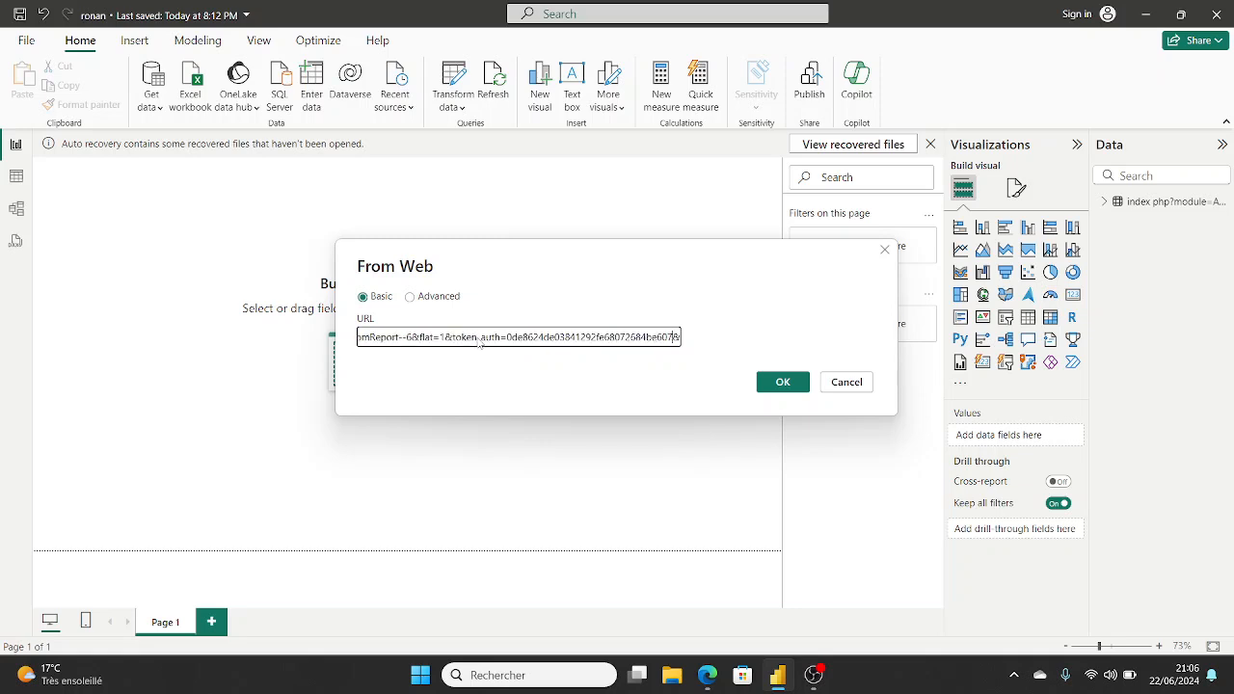
click(776, 383)
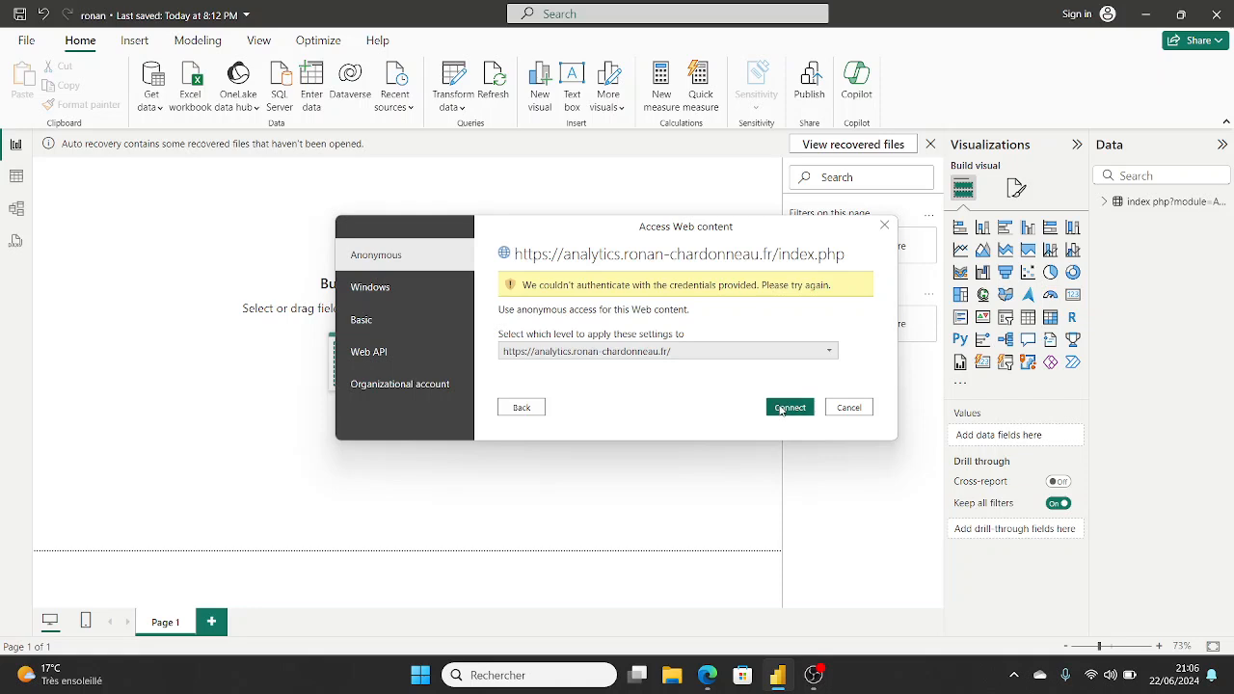
Step: Retry the anonymous connection, go back to the web source URL and delete the value of its token_auth parameter
click(781, 407)
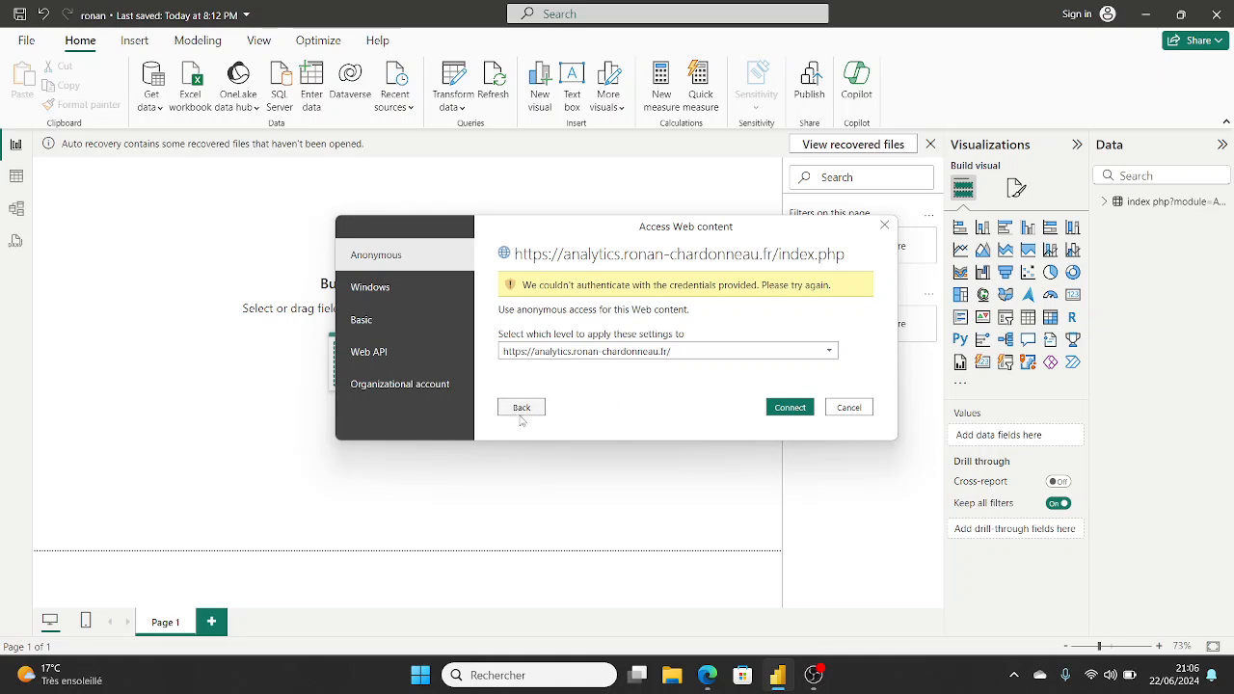
click(520, 409)
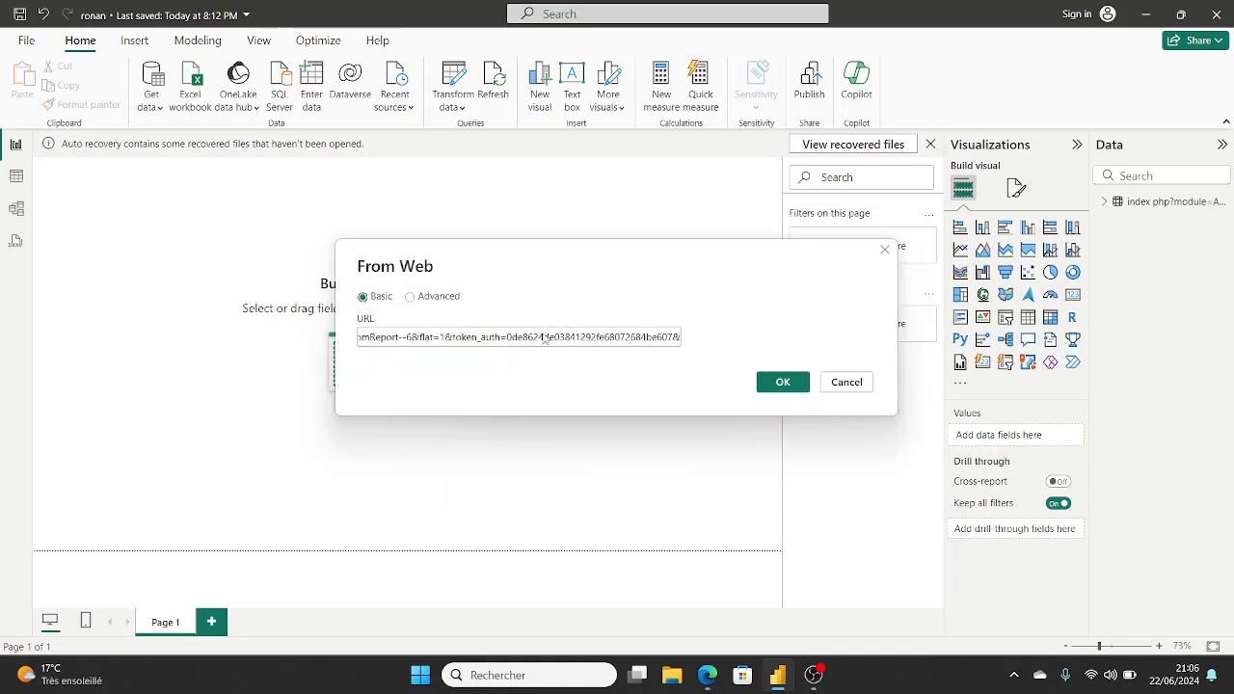
click(518, 335)
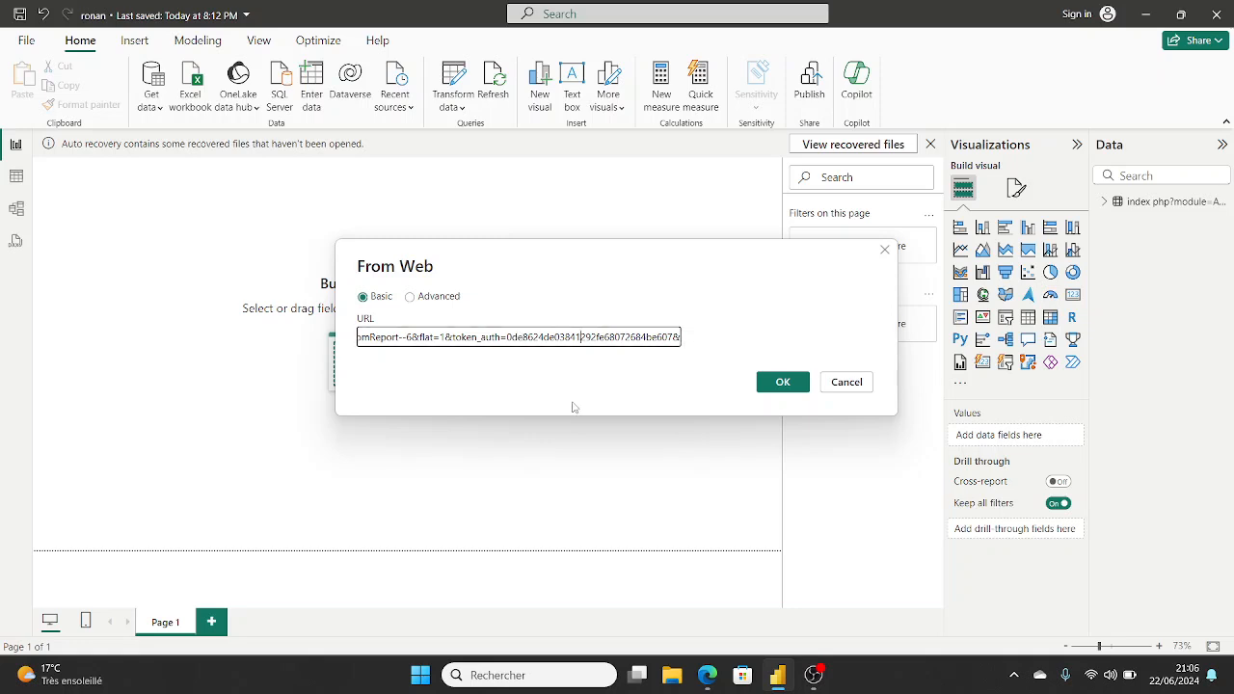
key(End)
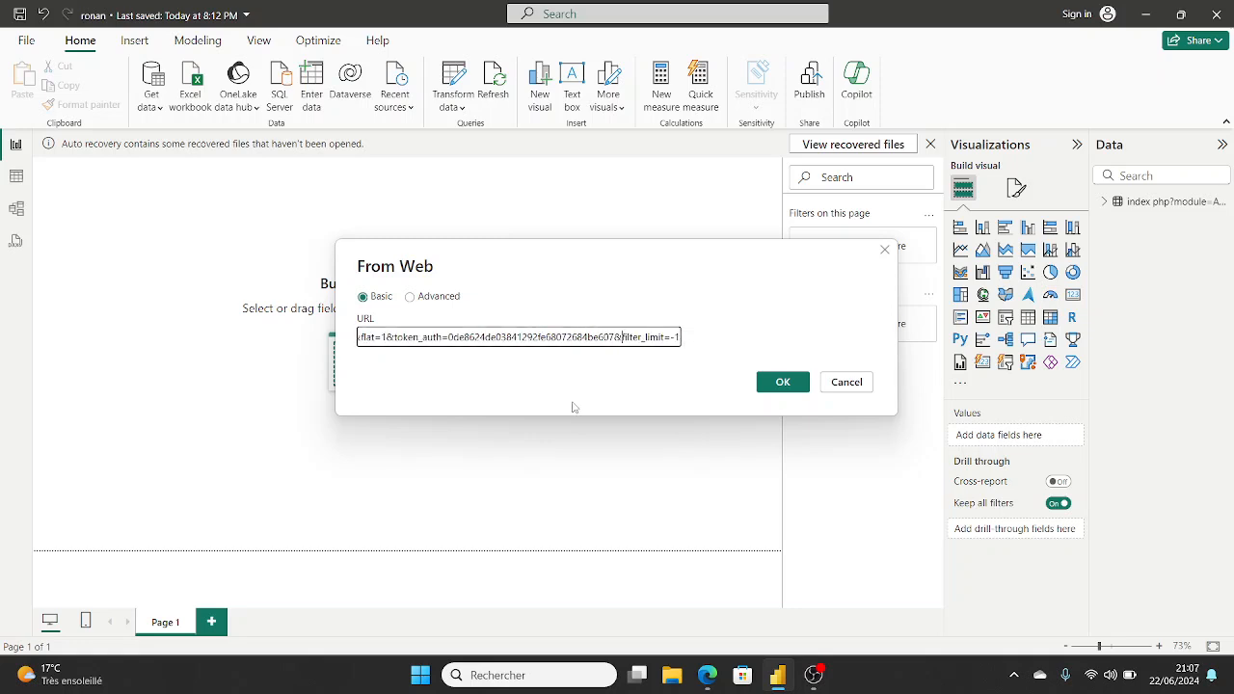
key(BackSpace)
key(BackSpace)
key(BackSpace)
key(BackSpace)
key(BackSpace)
key(BackSpace)
key(BackSpace)
key(BackSpace)
key(BackSpace)
key(BackSpace)
key(BackSpace)
key(BackSpace)
key(BackSpace)
key(BackSpace)
key(BackSpace)
key(BackSpace)
key(BackSpace)
key(BackSpace)
key(BackSpace)
key(BackSpace)
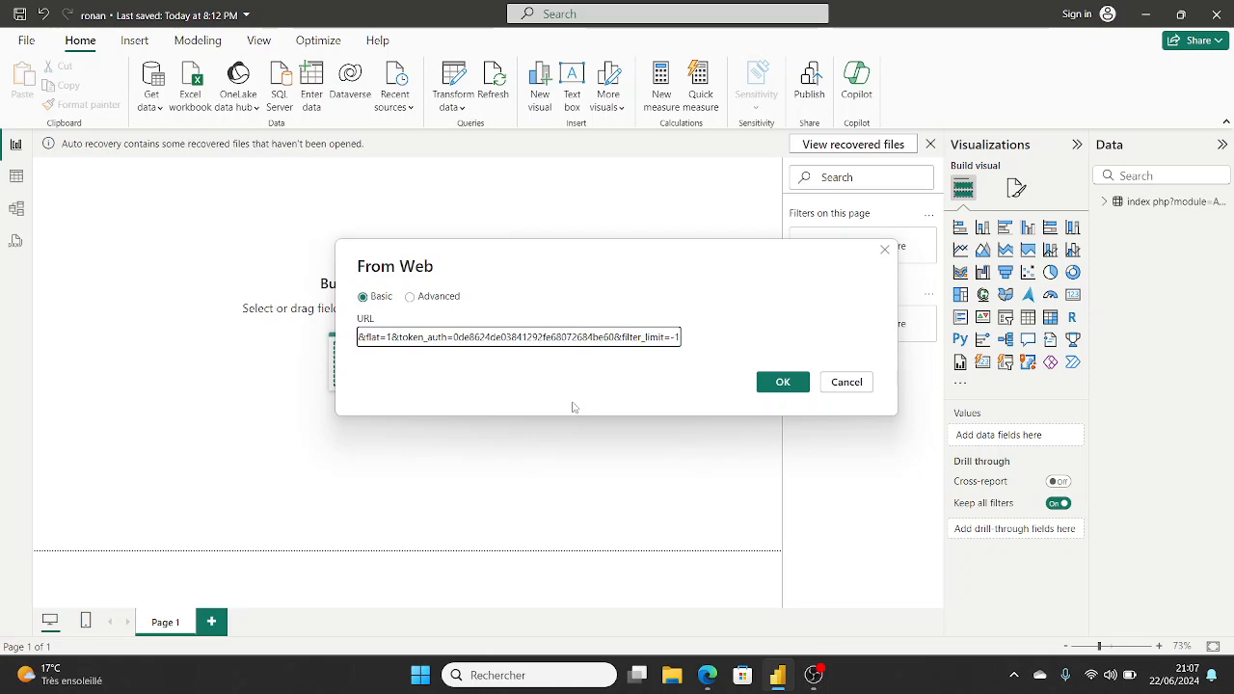
key(BackSpace)
key(BackSpace)
key(BackSpace)
key(BackSpace)
key(BackSpace)
key(BackSpace)
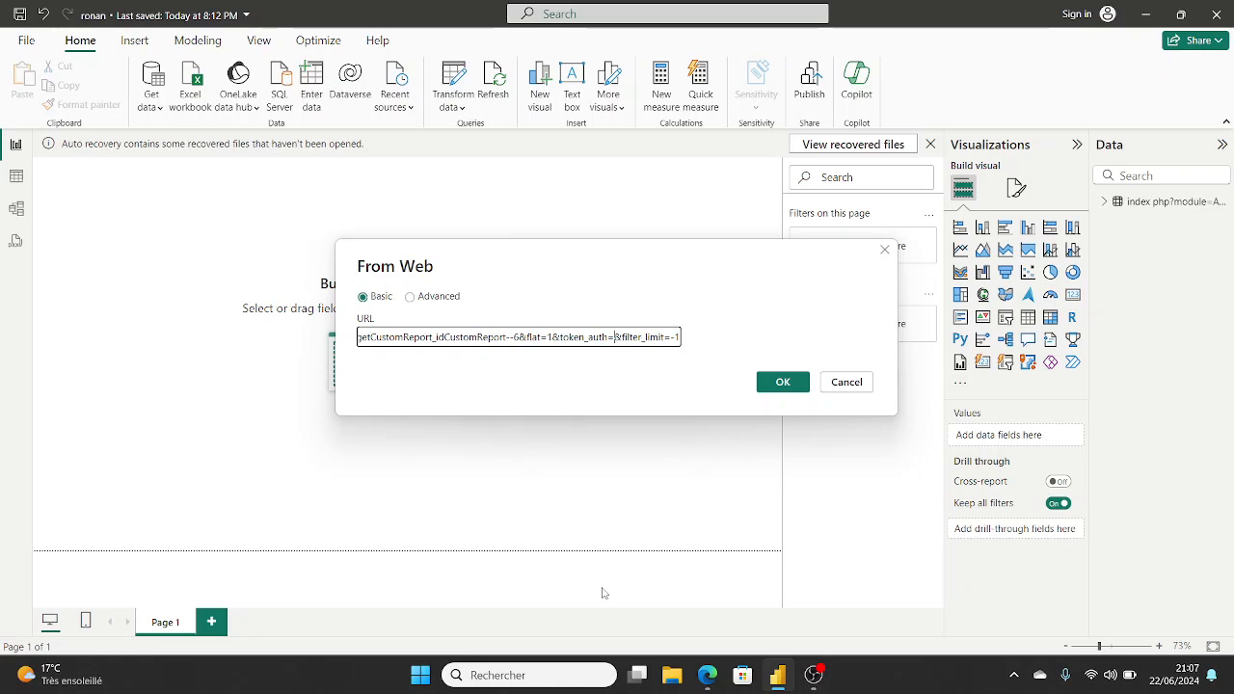
Step: Copy the auth token again from Matomo, paste it as the token_auth value in the Power BI web source URL and submit it
click(711, 674)
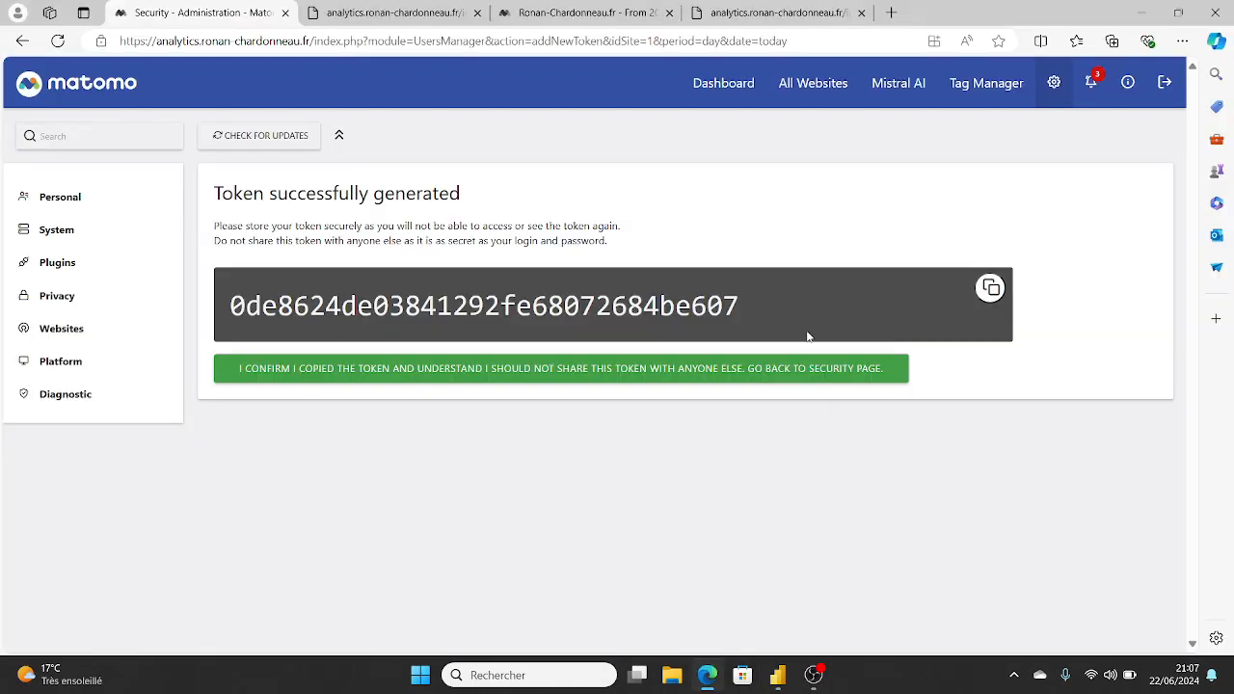
click(991, 288)
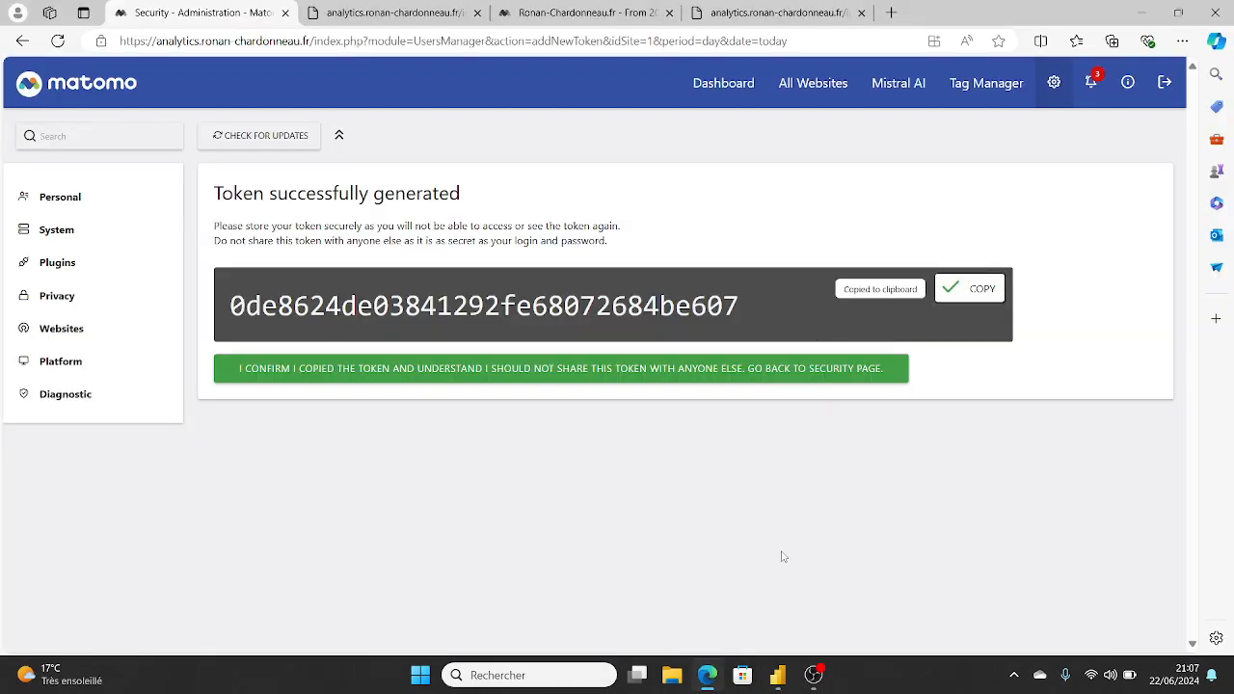
click(778, 674)
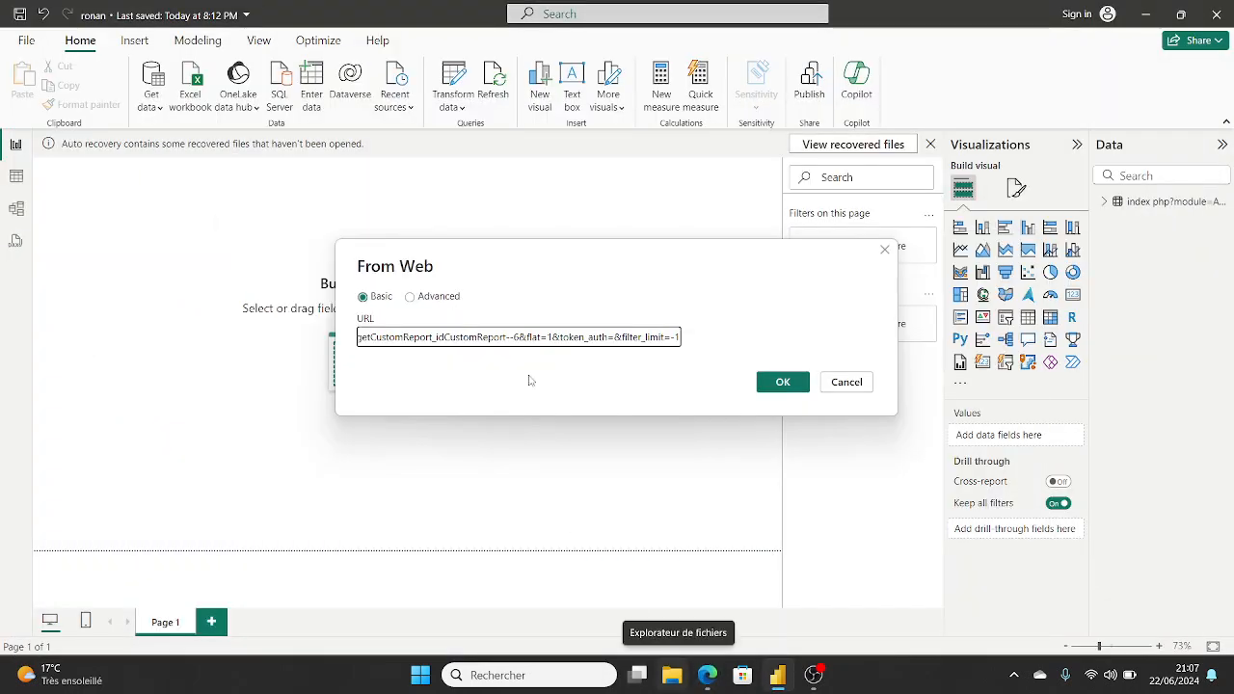
click(617, 338)
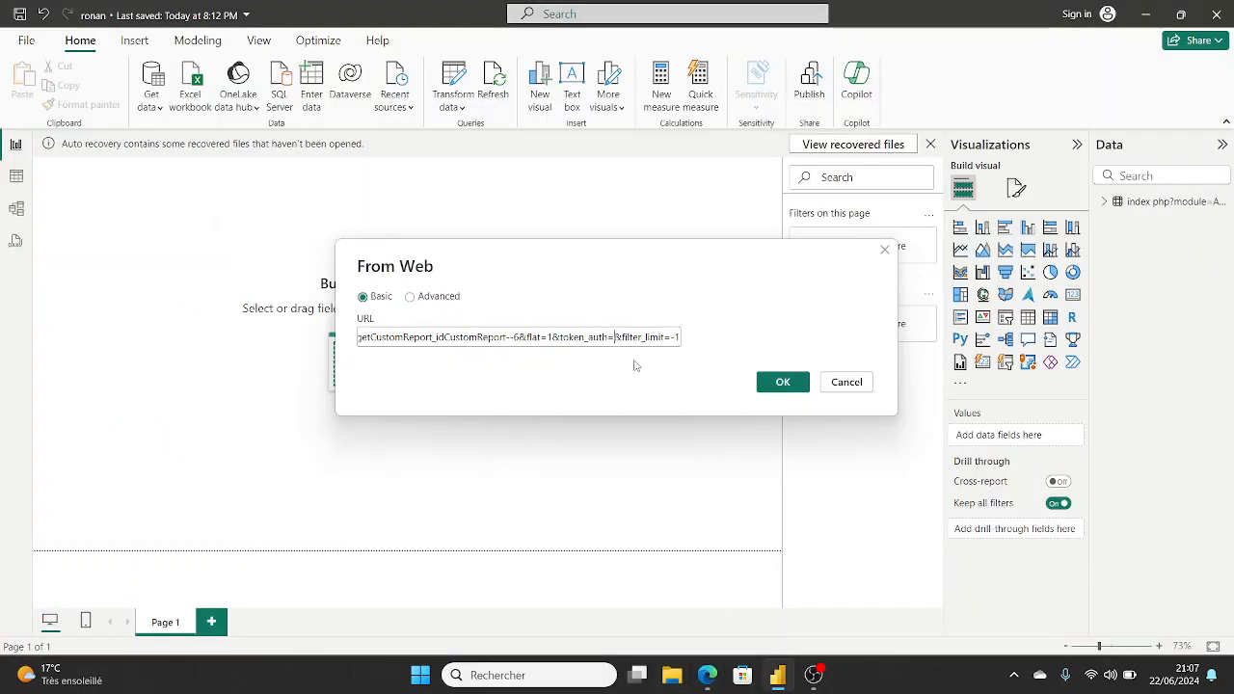
key(ctrl+v)
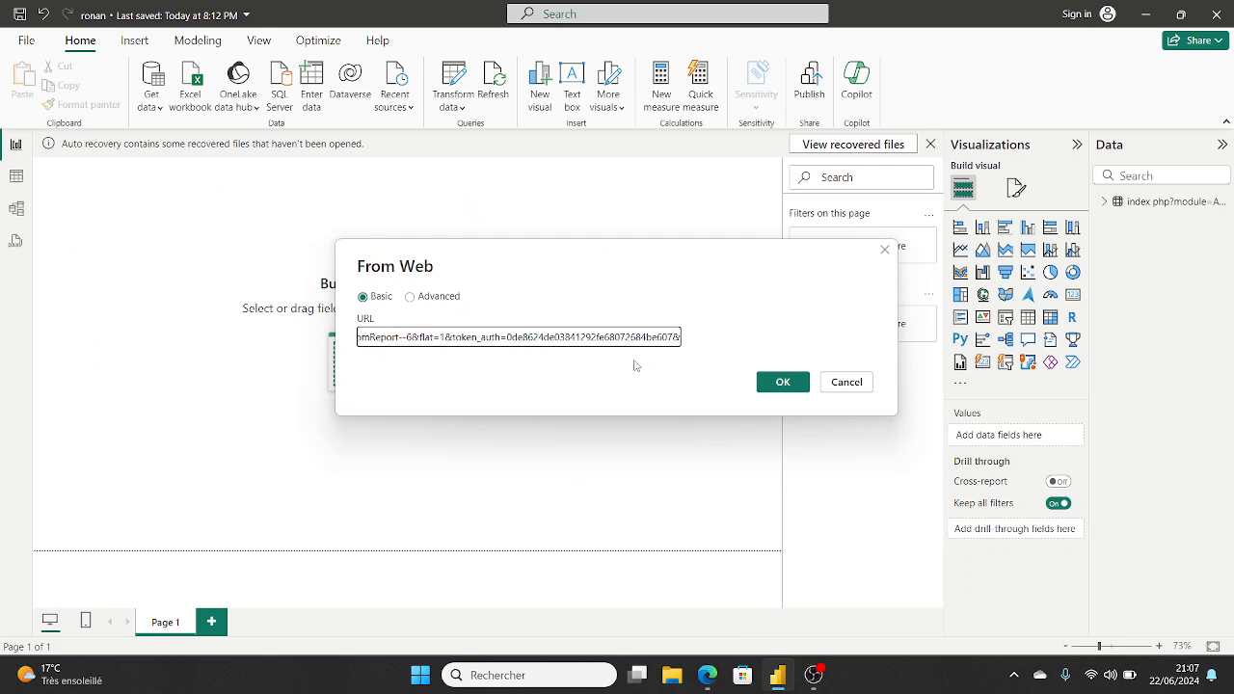
click(783, 384)
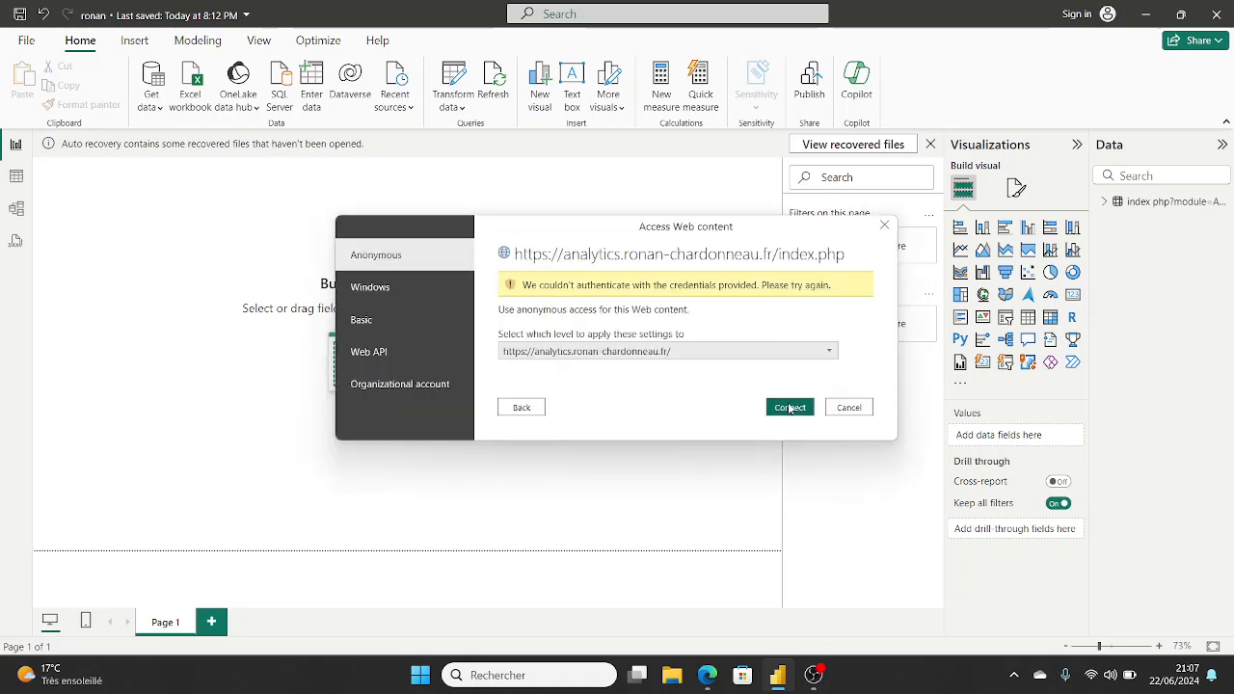
click(789, 408)
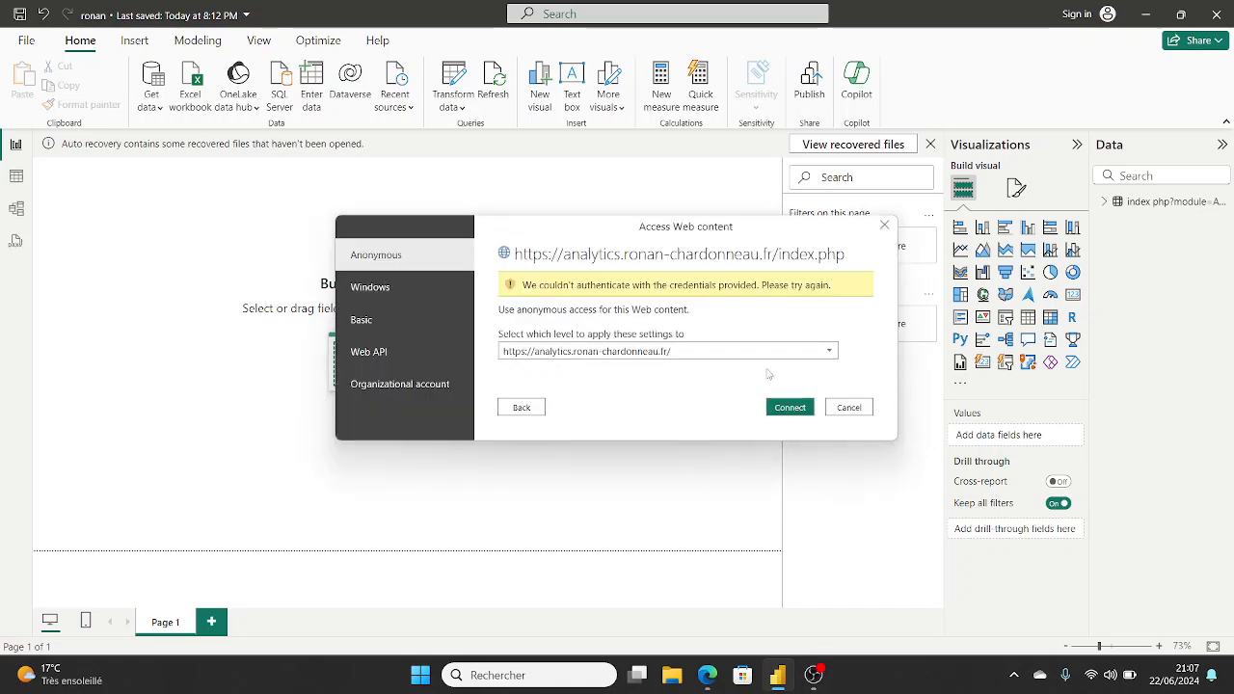
click(562, 353)
click(582, 385)
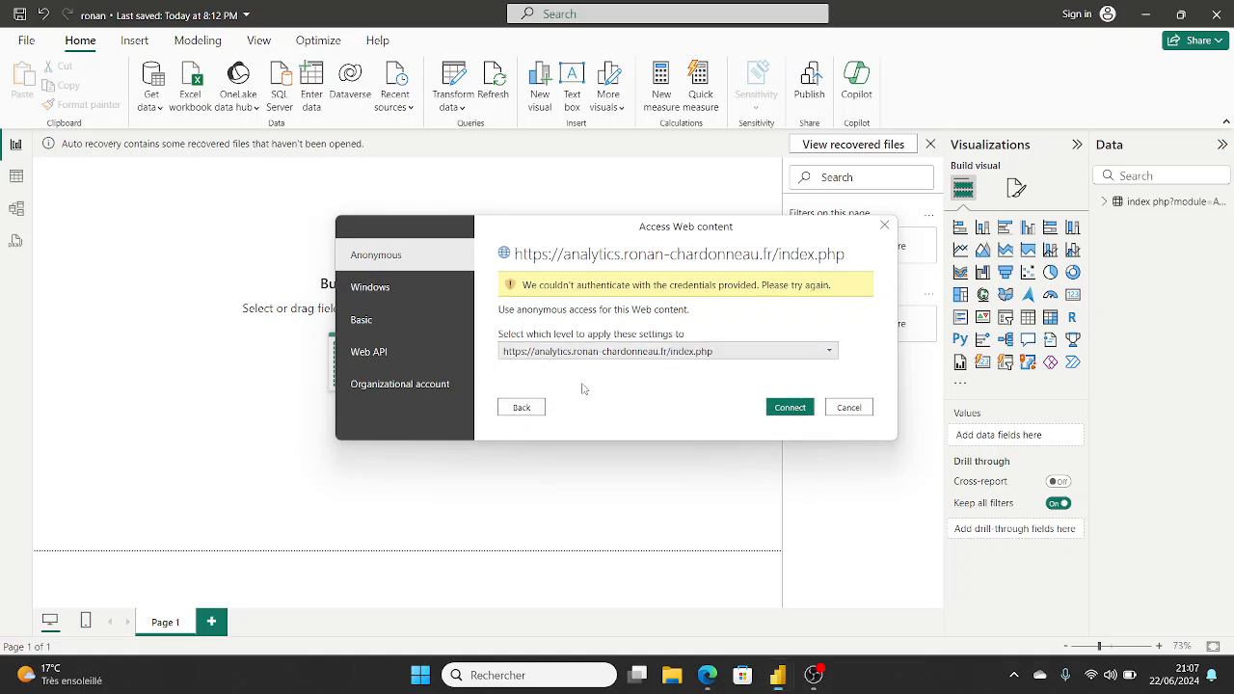
click(799, 412)
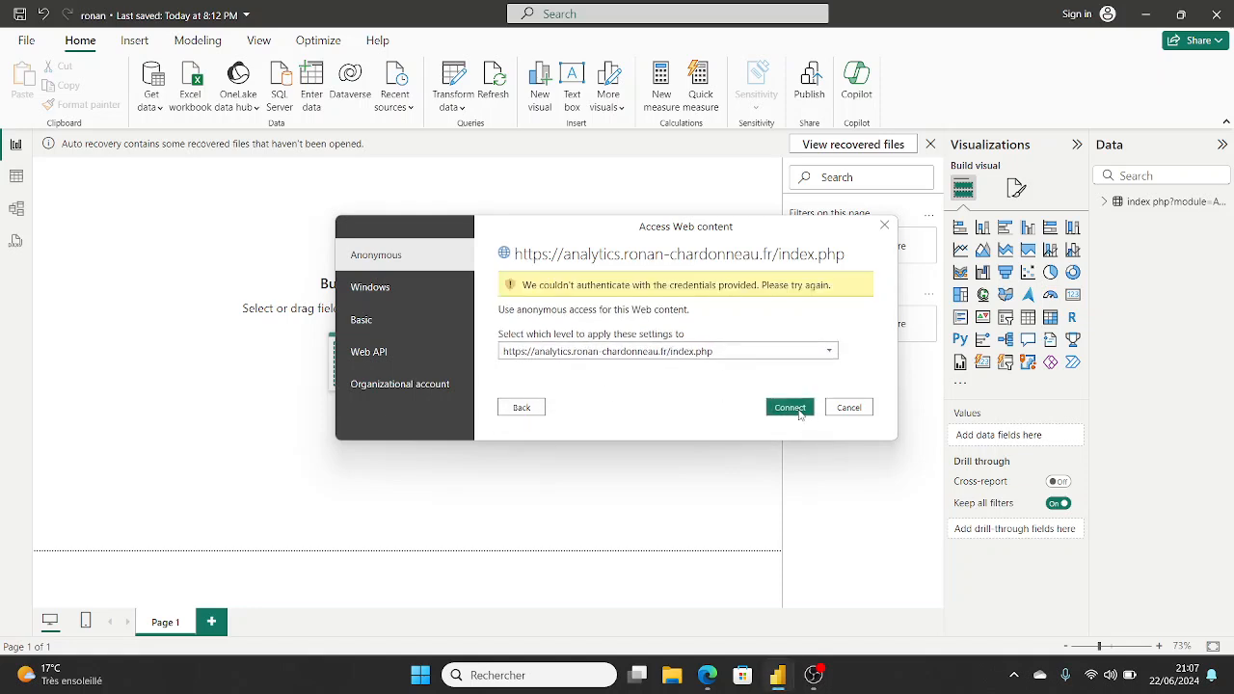
Step: Look through the Windows, Basic and Web API authentication options for the web source and return to Anonymous
click(403, 291)
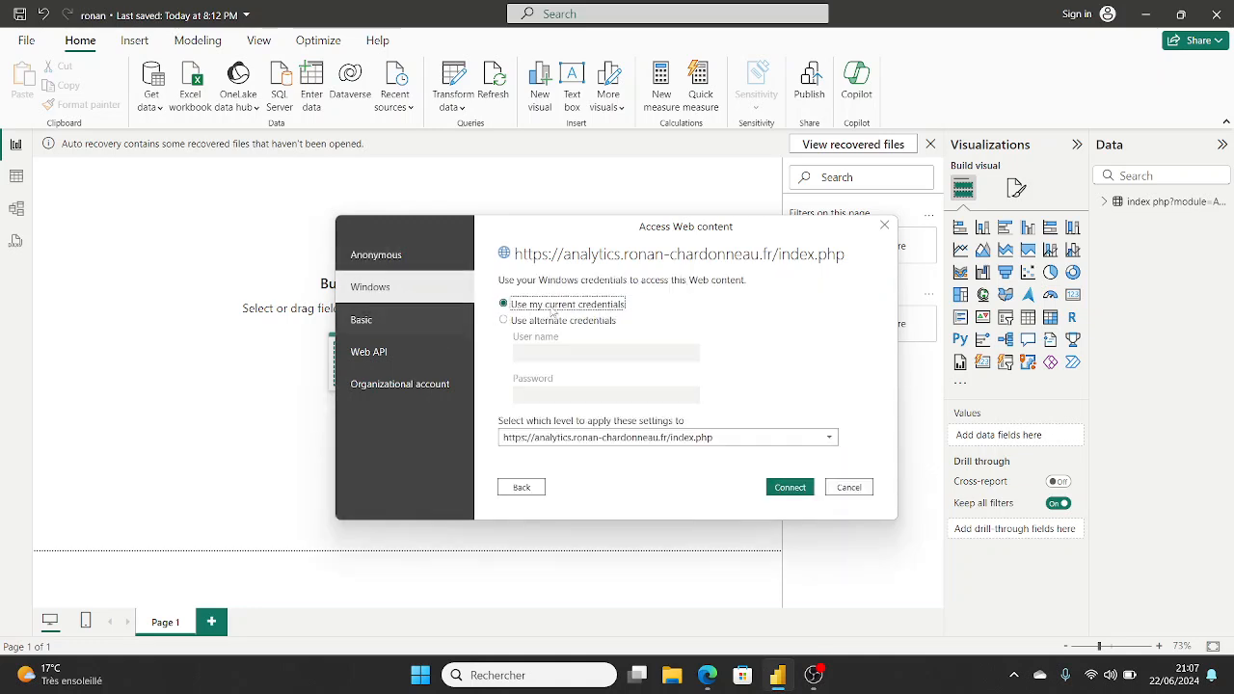
click(408, 319)
click(407, 355)
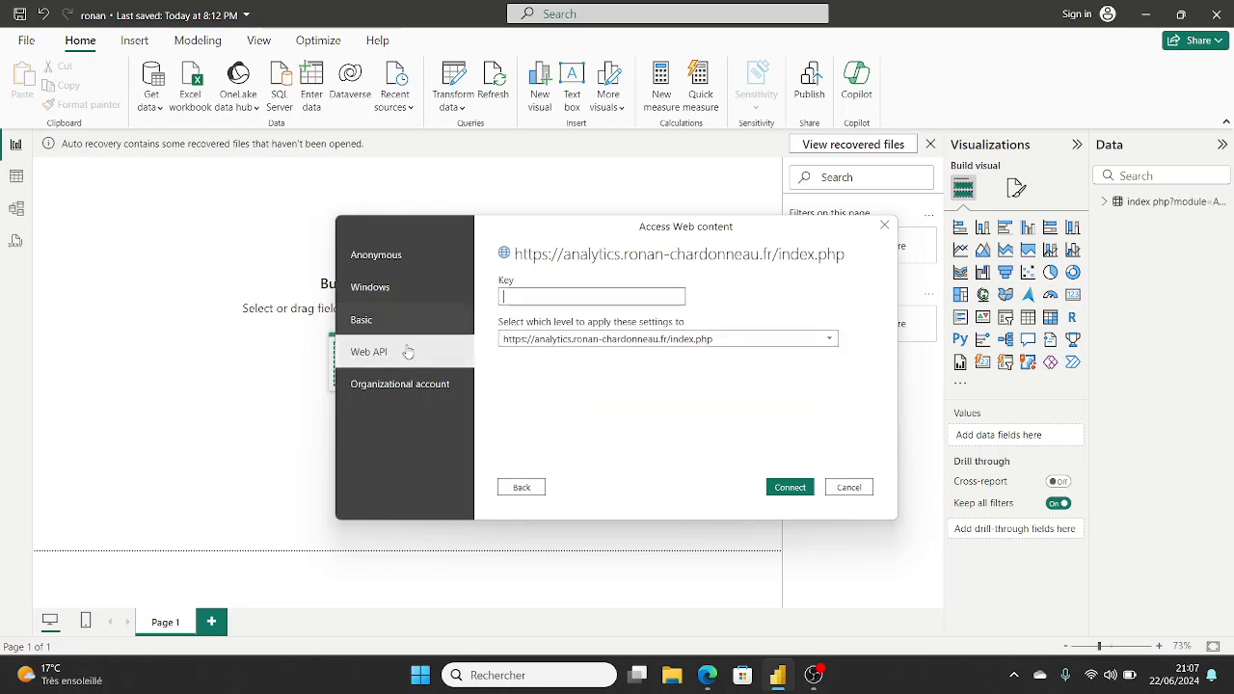
click(388, 267)
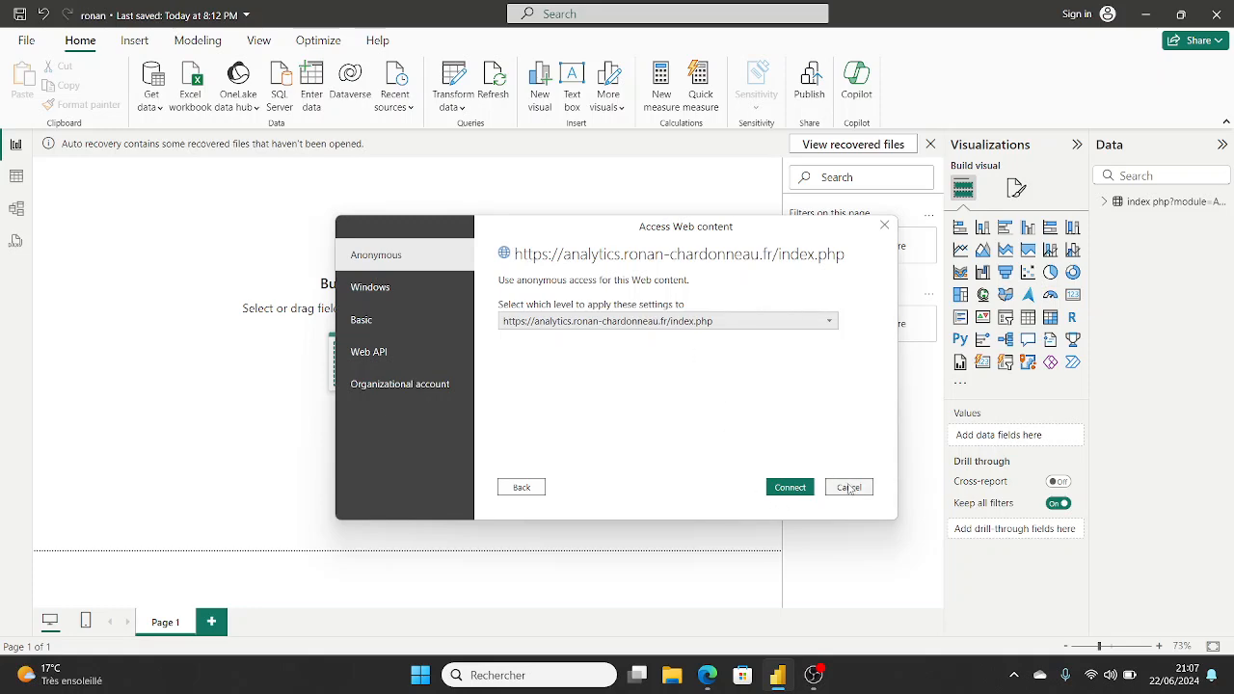
Step: Switch to Edge and enter the "page url" report's JSON export URL as the address of the open JSON results page
click(707, 678)
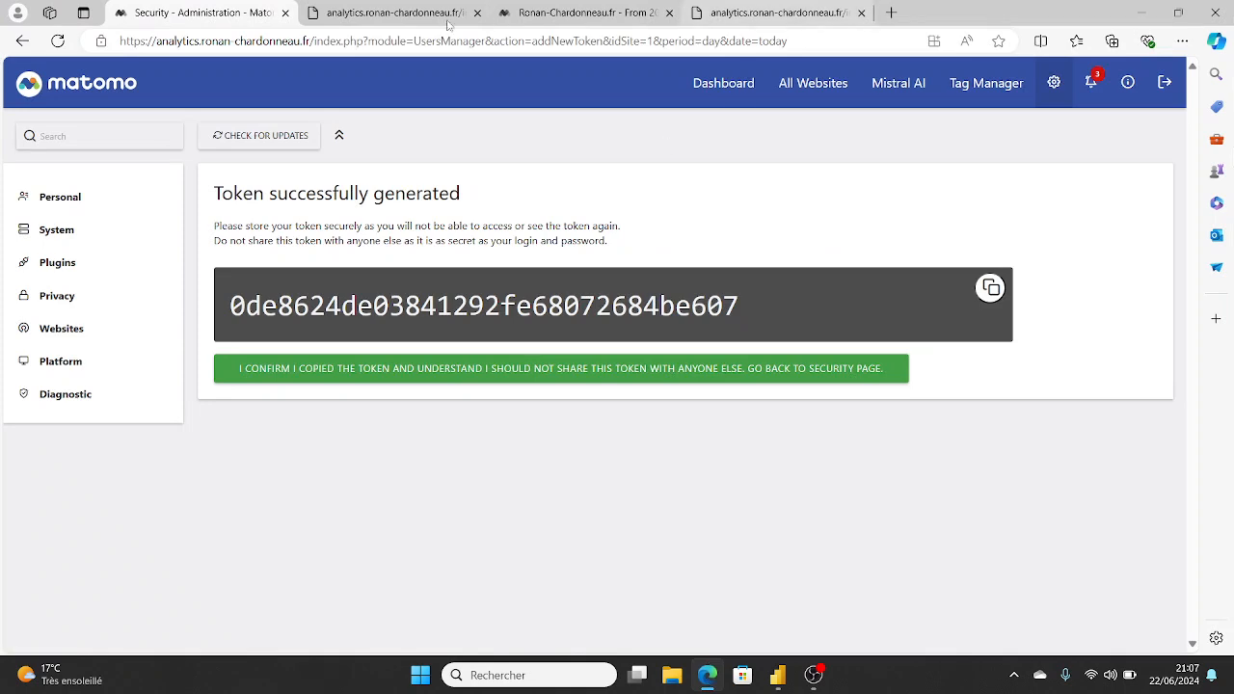
click(396, 13)
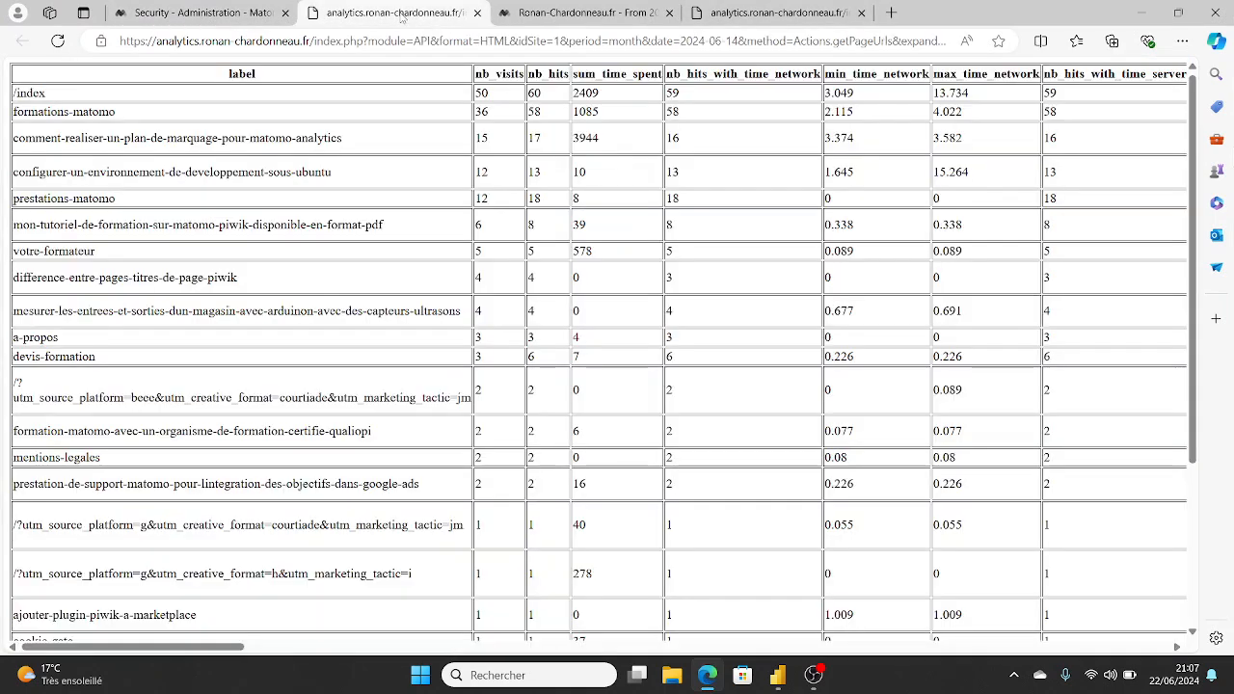
click(550, 9)
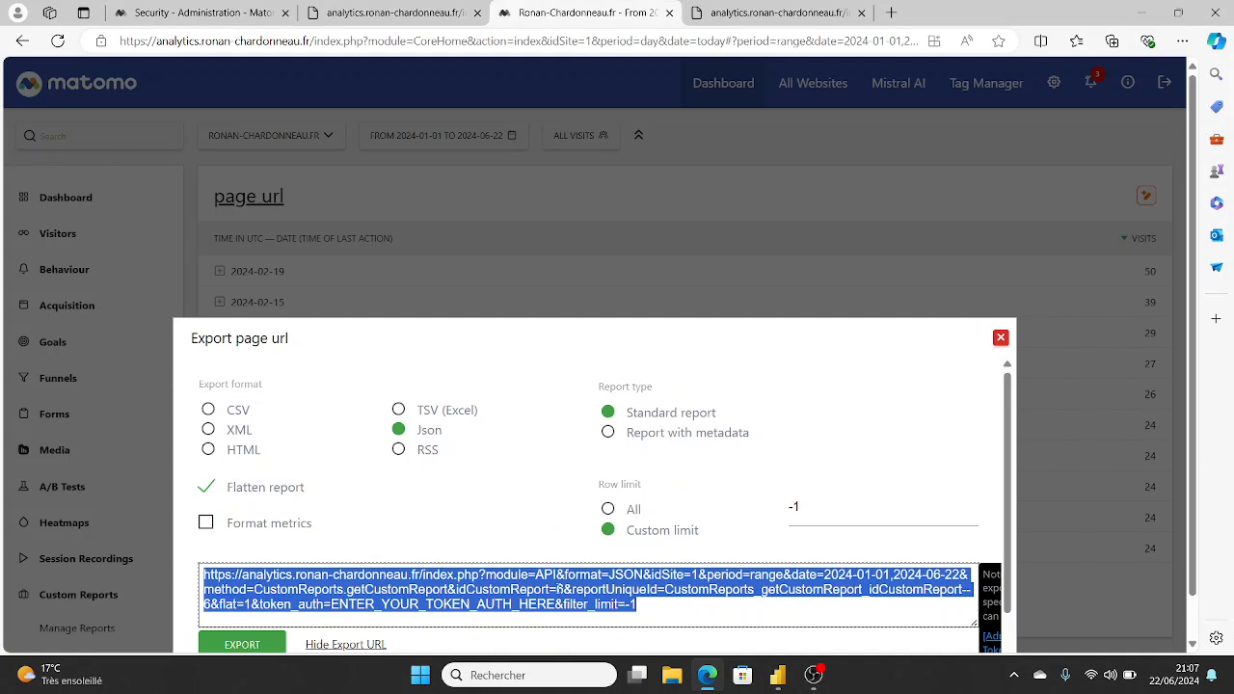
click(771, 13)
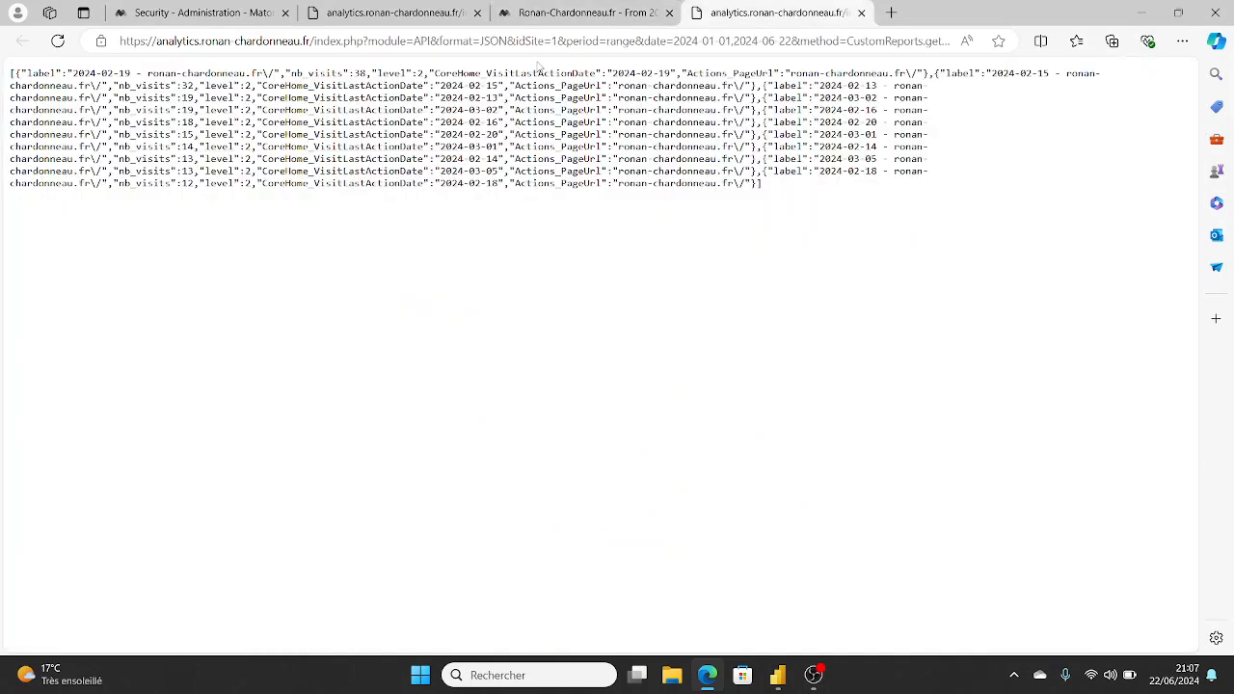
click(510, 40)
text(https://analytics.ronan-chardonneau.fr/index.php?module=API&format=JSON&idSite=1&period=range&date=2024-01-01,2024-06-22&method=CustomReports.getCustomReport&idCustomReport=6&reportUniqueId=CustomReports_getCustomReport_idCustomReport--6&flat=1&token_auth=ENTER_YOUR_TOKEN_AUTH_HERE&filter_limit=-1)
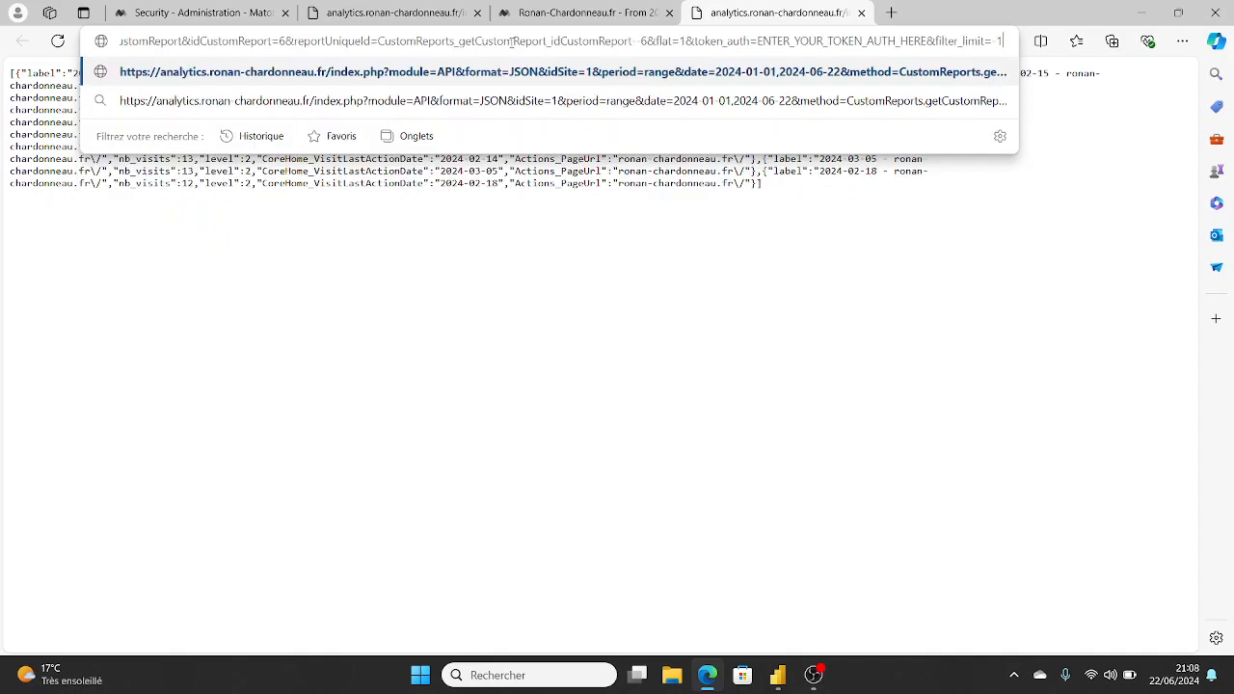
Step: Copy the auth token from the Matomo token page and return to the page holding the JSON export URL
click(170, 13)
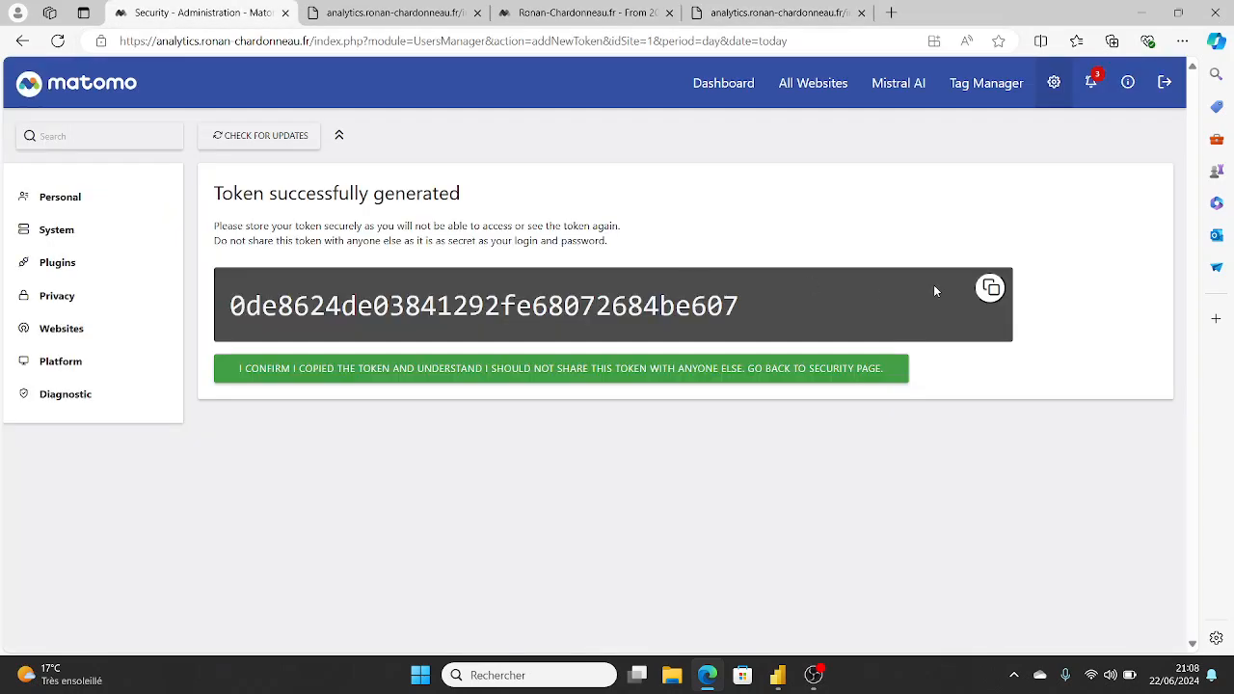
click(983, 289)
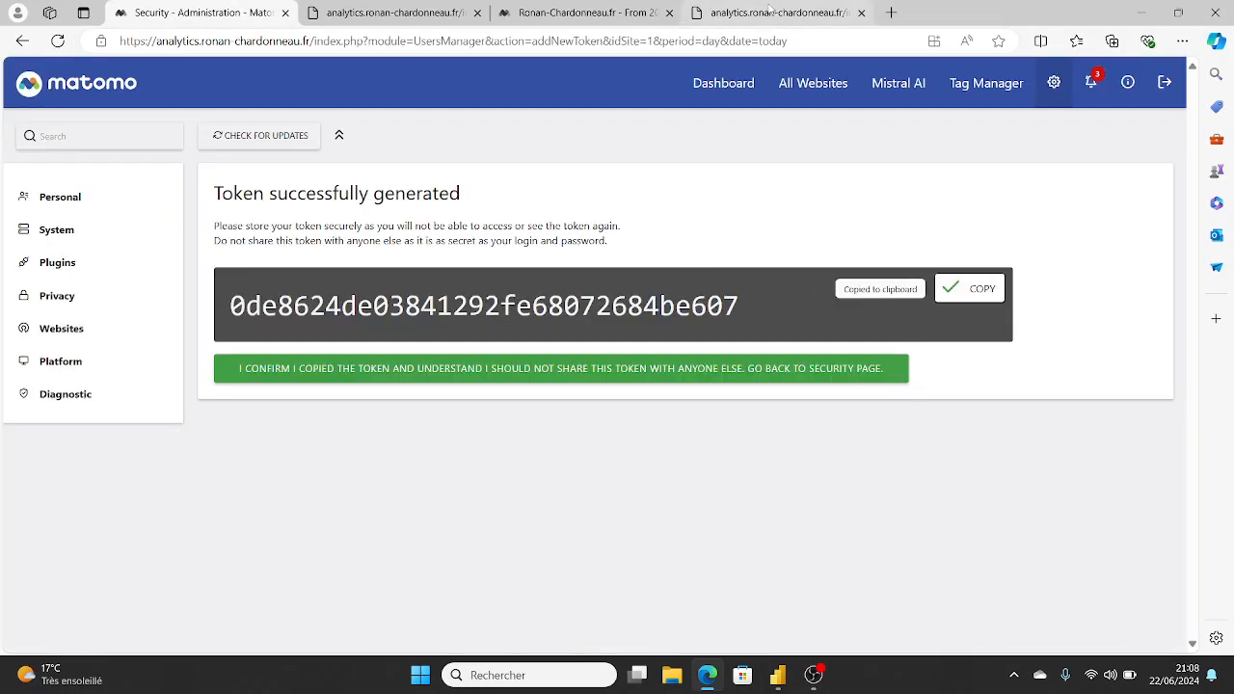
click(771, 12)
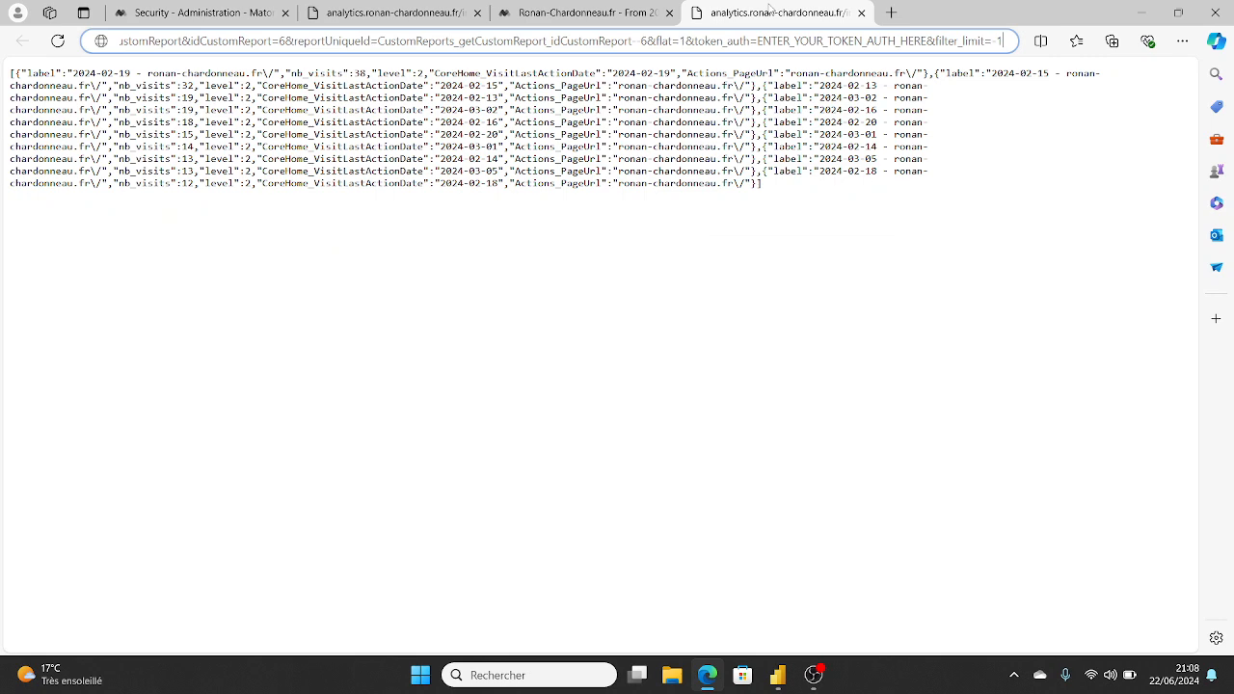
click(611, 13)
click(745, 10)
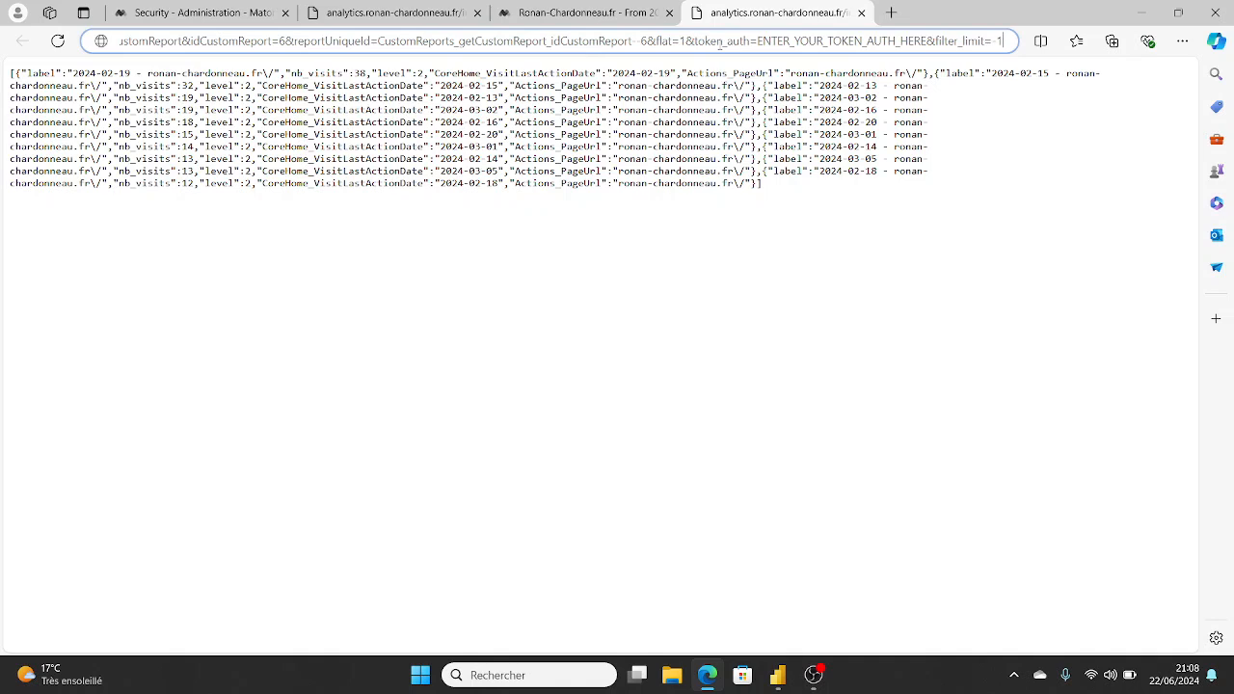
Step: Replace the ENTER_YOUR_TOKEN_AUTH_HERE placeholder in the address with the copied auth token, load the URL and dismiss the translation offer
drag(759, 41, 927, 42)
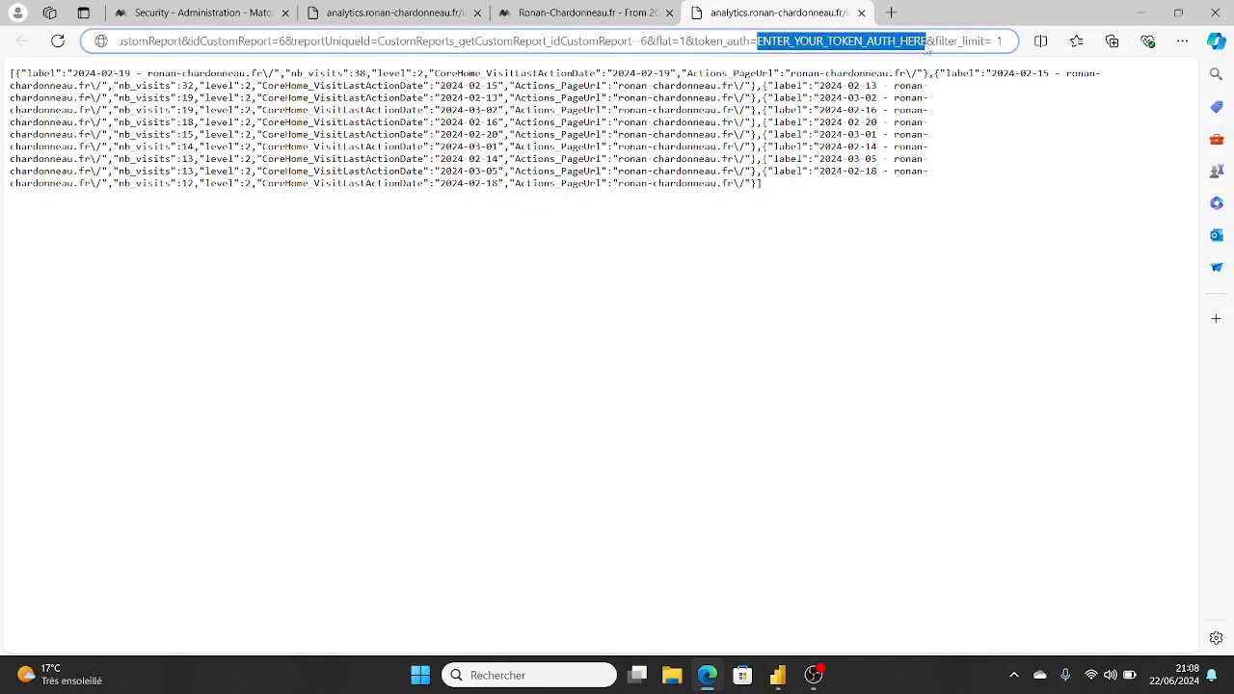
key(ctrl+v)
key(Return)
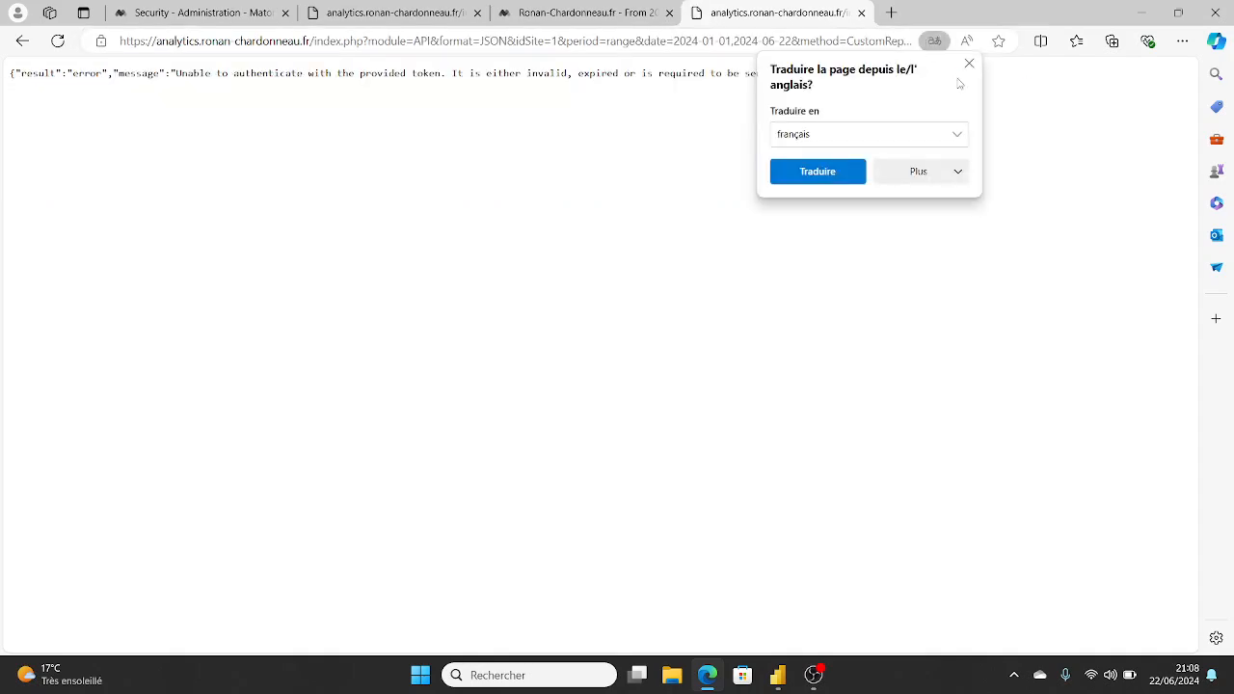
click(897, 298)
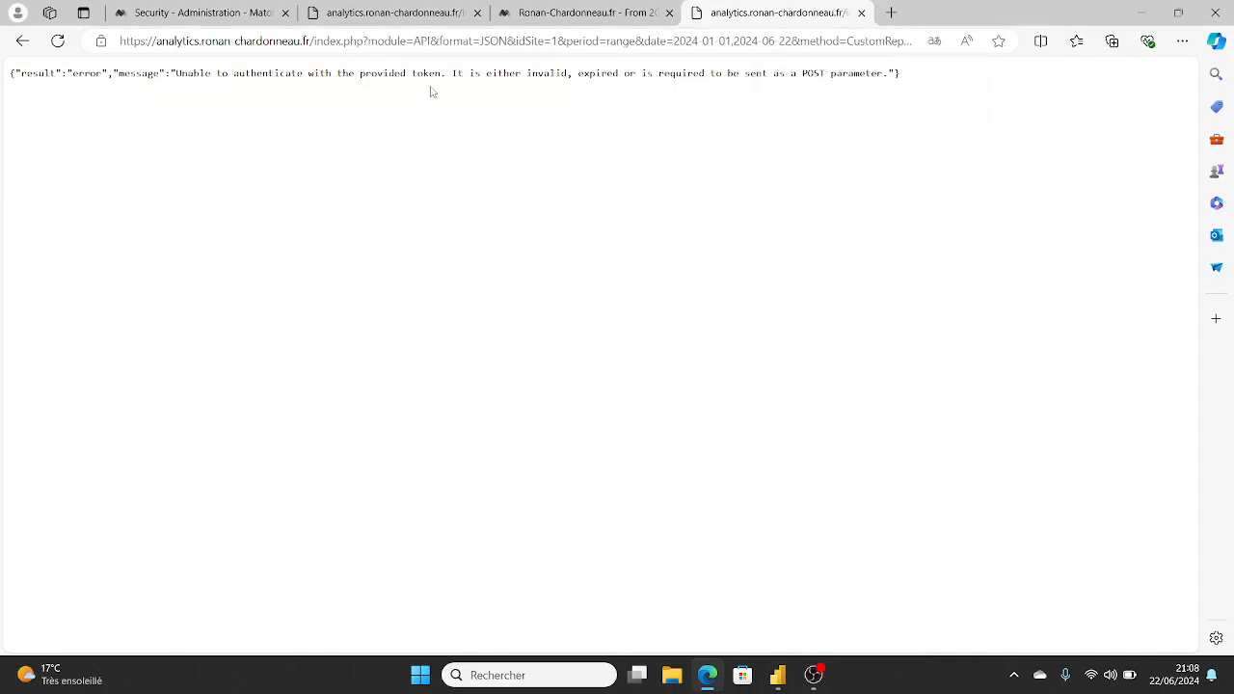
Step: Confirm in Matomo that the auth token was copied and go back to the personal security page
key(ctrl+1)
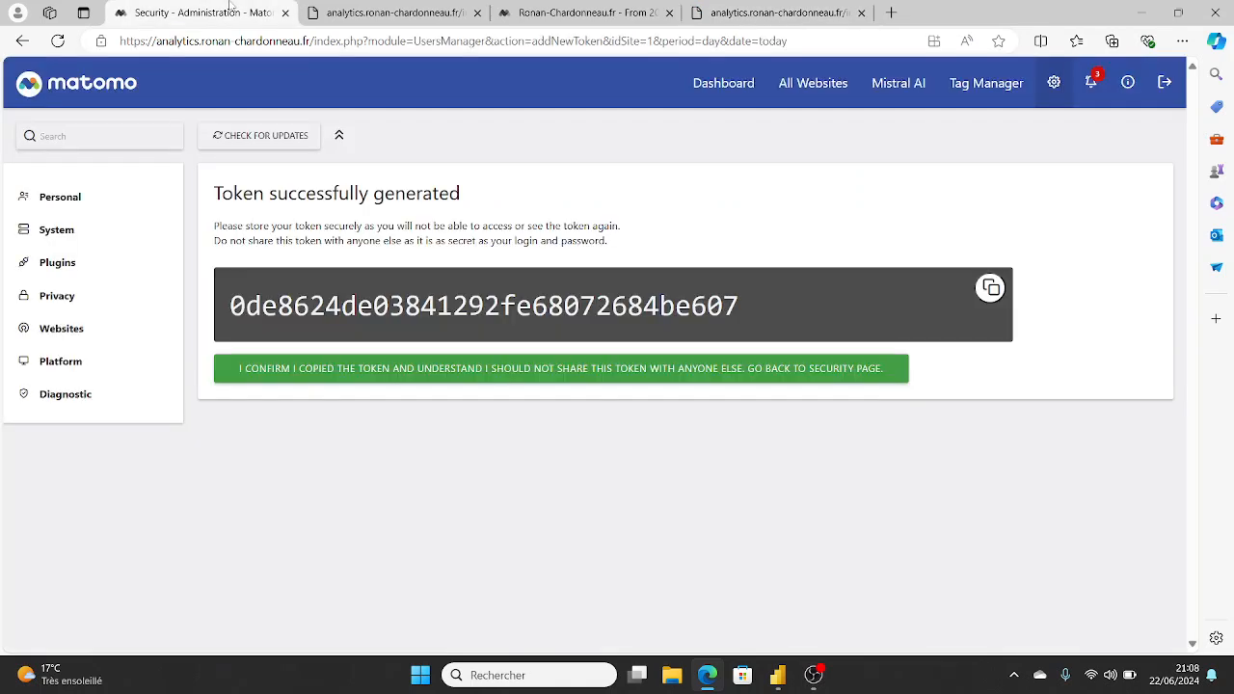
click(526, 376)
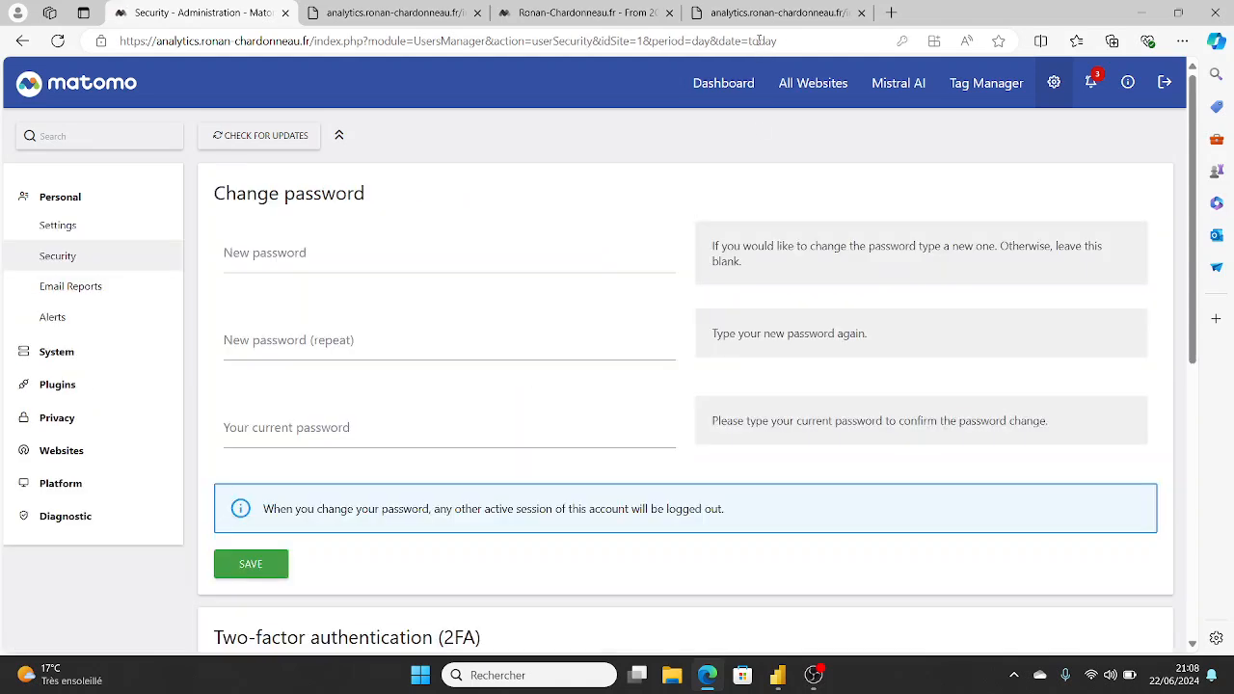
Step: Load the tokenized JSON export URL once more in the browser to test the auth token
click(762, 41)
click(783, 14)
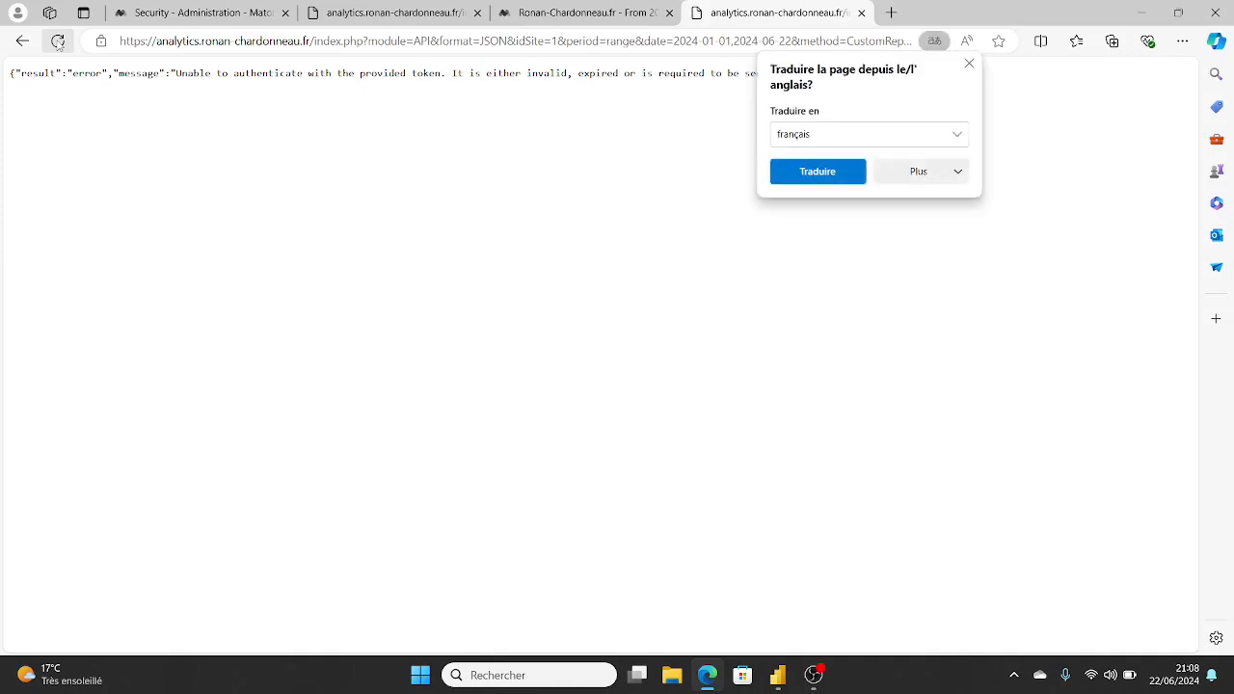
click(747, 229)
click(781, 40)
key(Return)
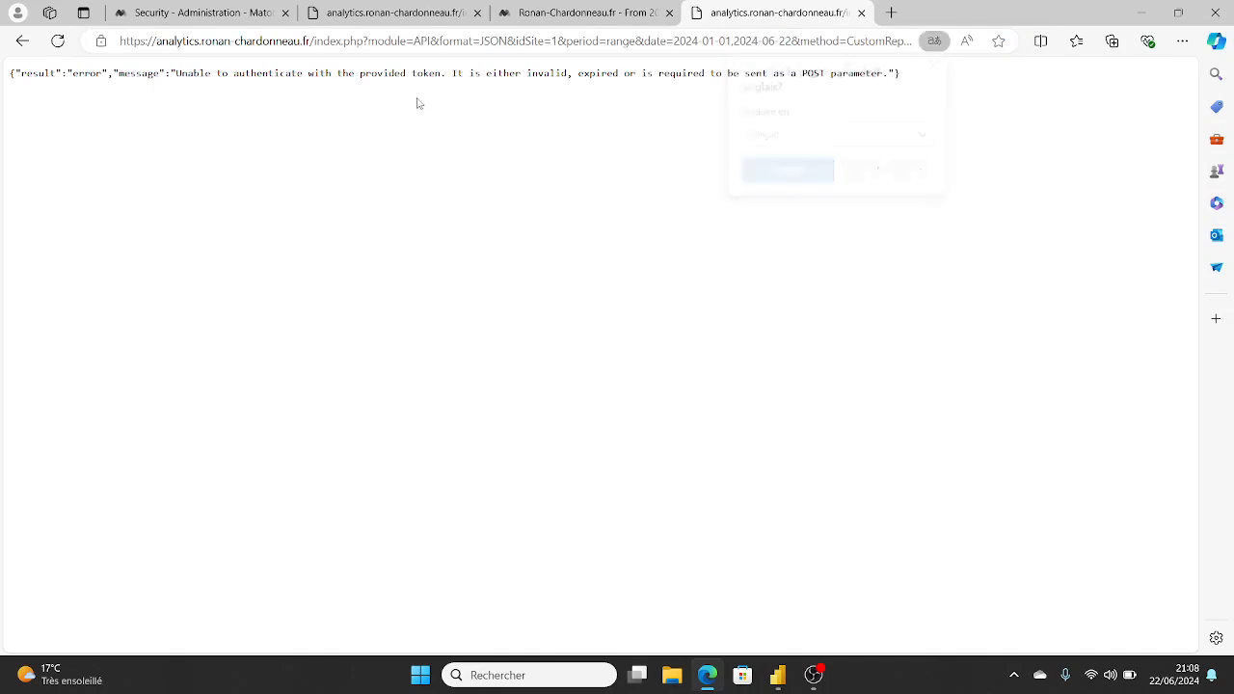
Step: Create a Matomo auth token described as "ytv" with "Only allow secure requests" turned off, and copy the generated token
click(202, 14)
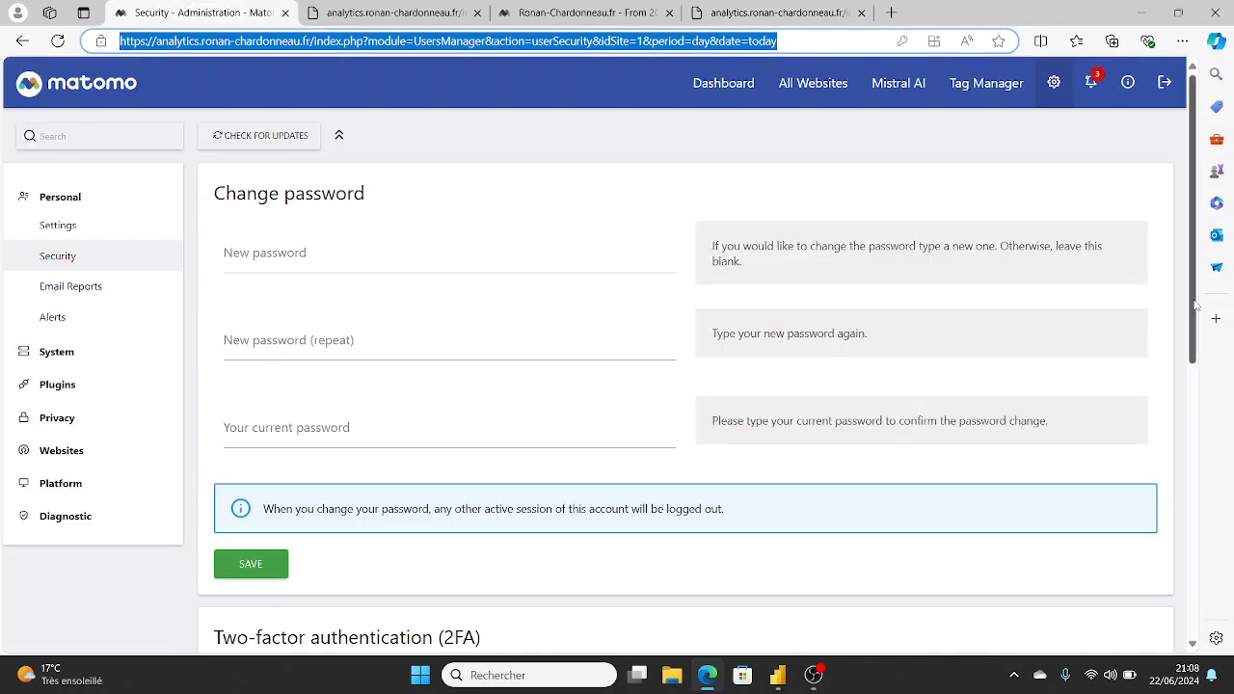
drag(1194, 350, 1231, 620)
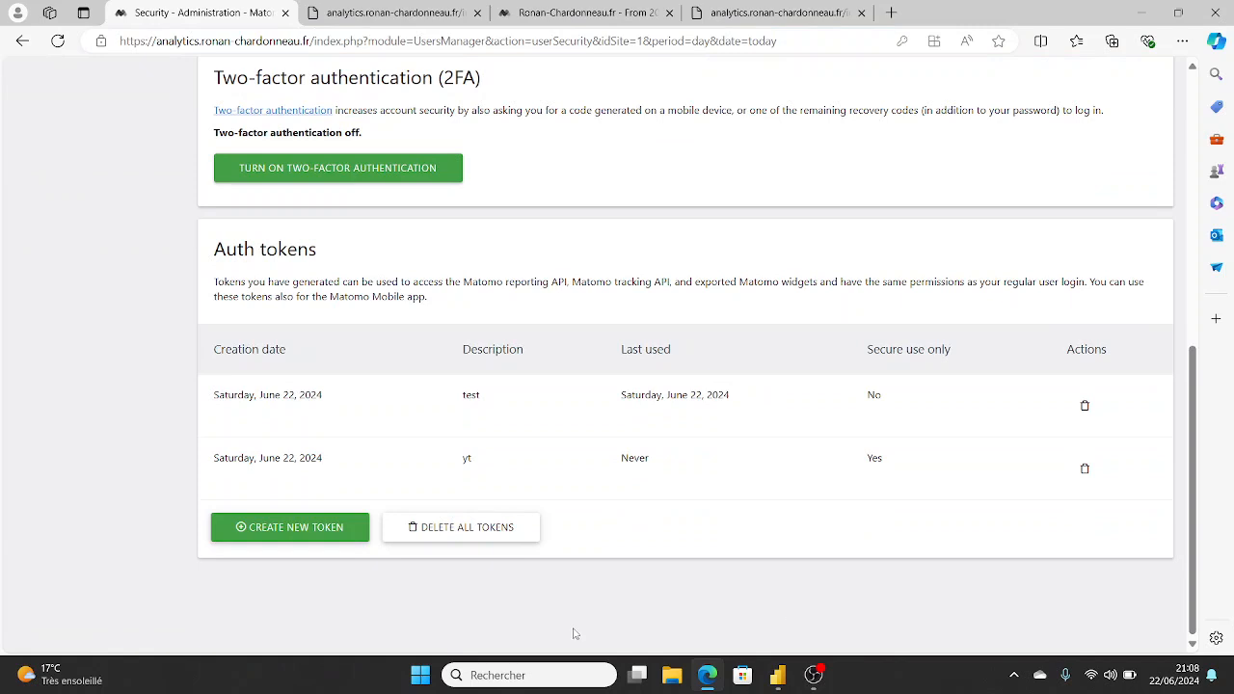
click(299, 543)
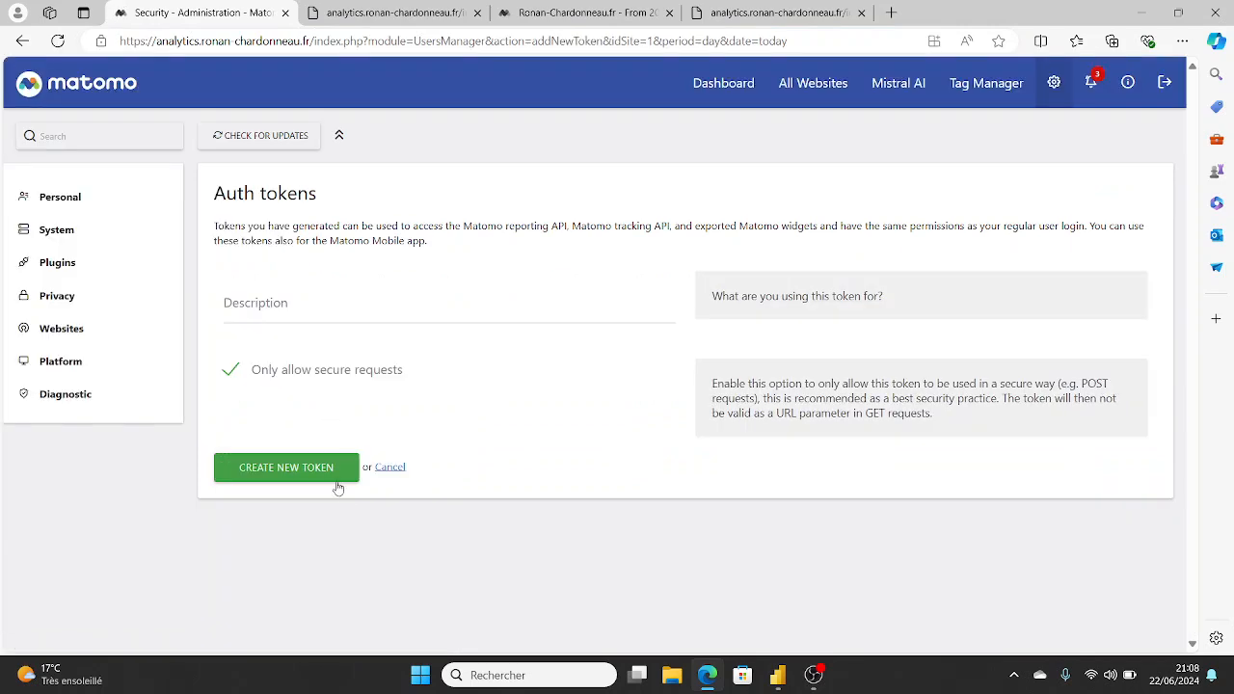
click(267, 298)
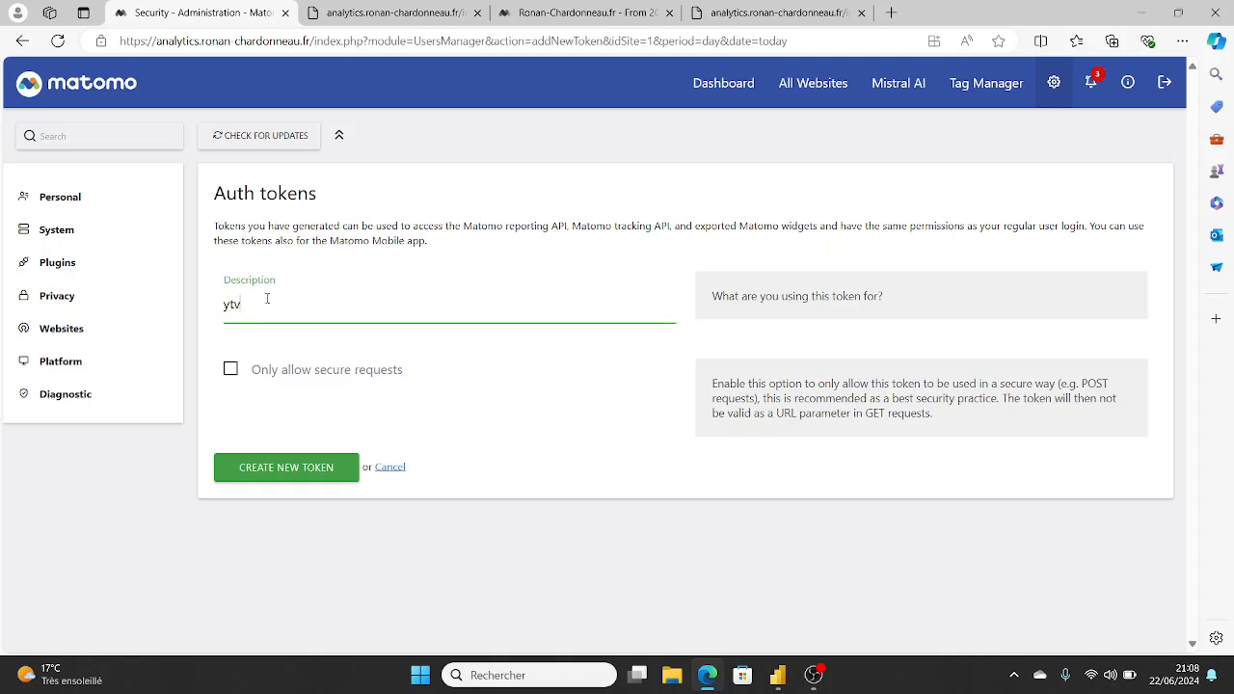
click(275, 477)
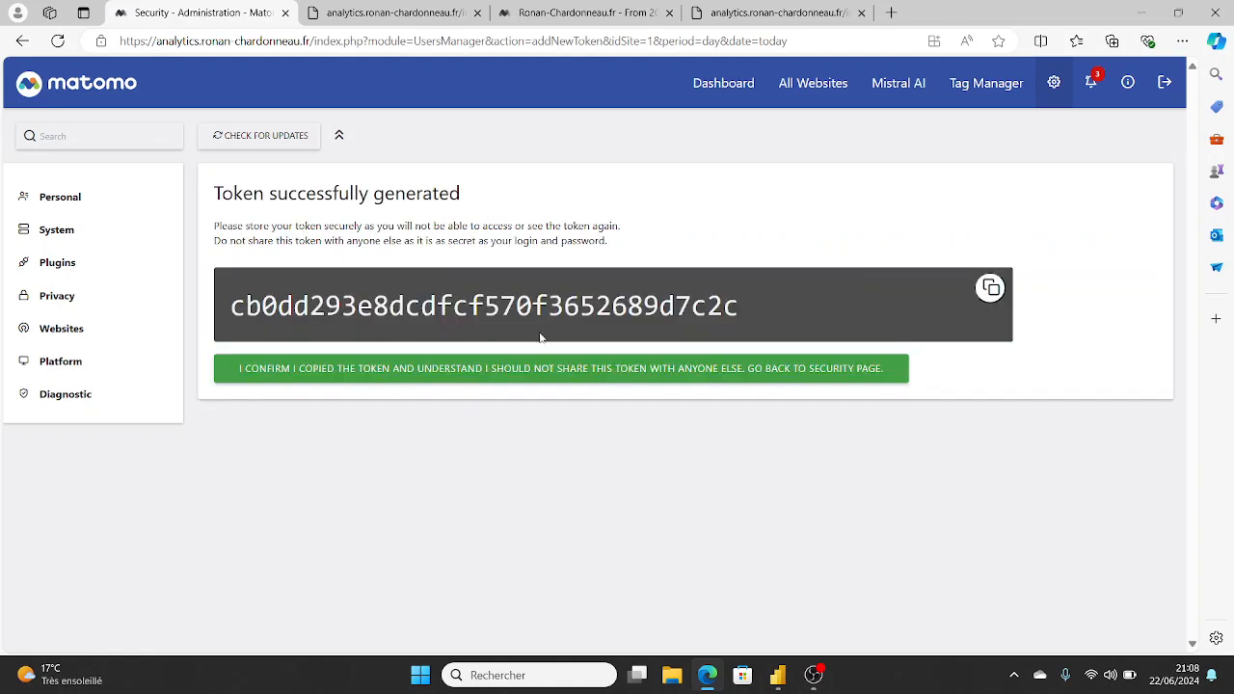
click(988, 295)
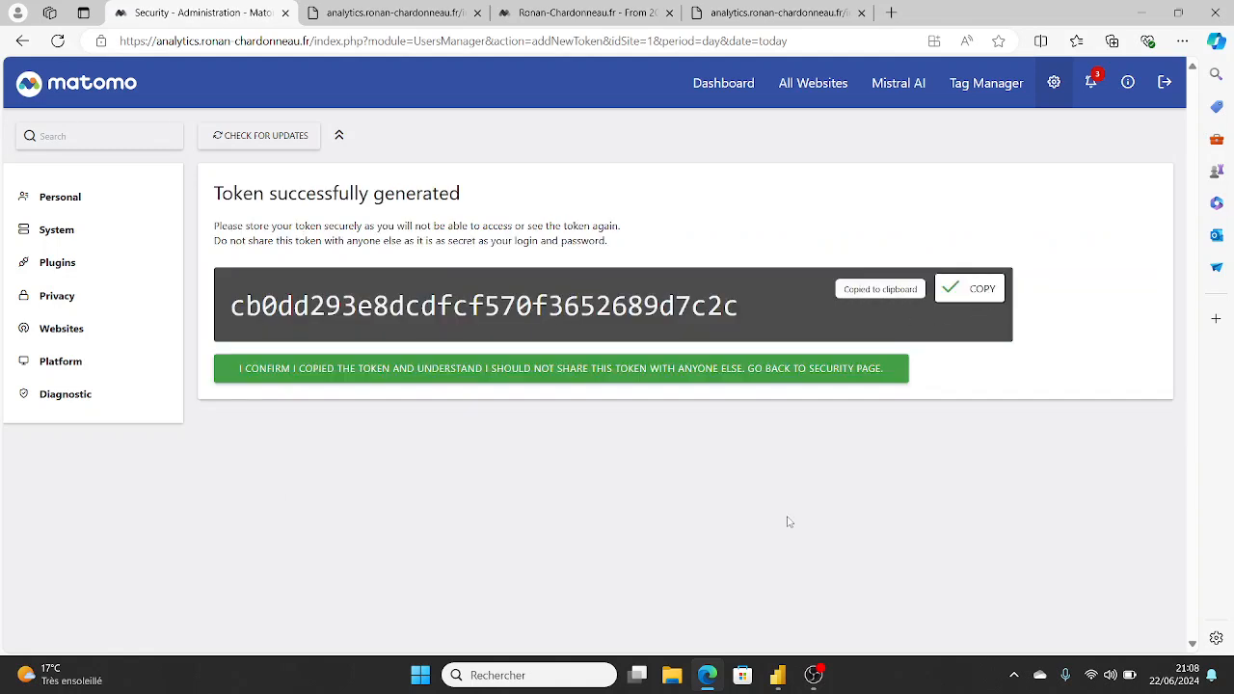
Step: Replace the token_auth value in the JSON export URL with the newly copied auth token and load the URL
click(770, 16)
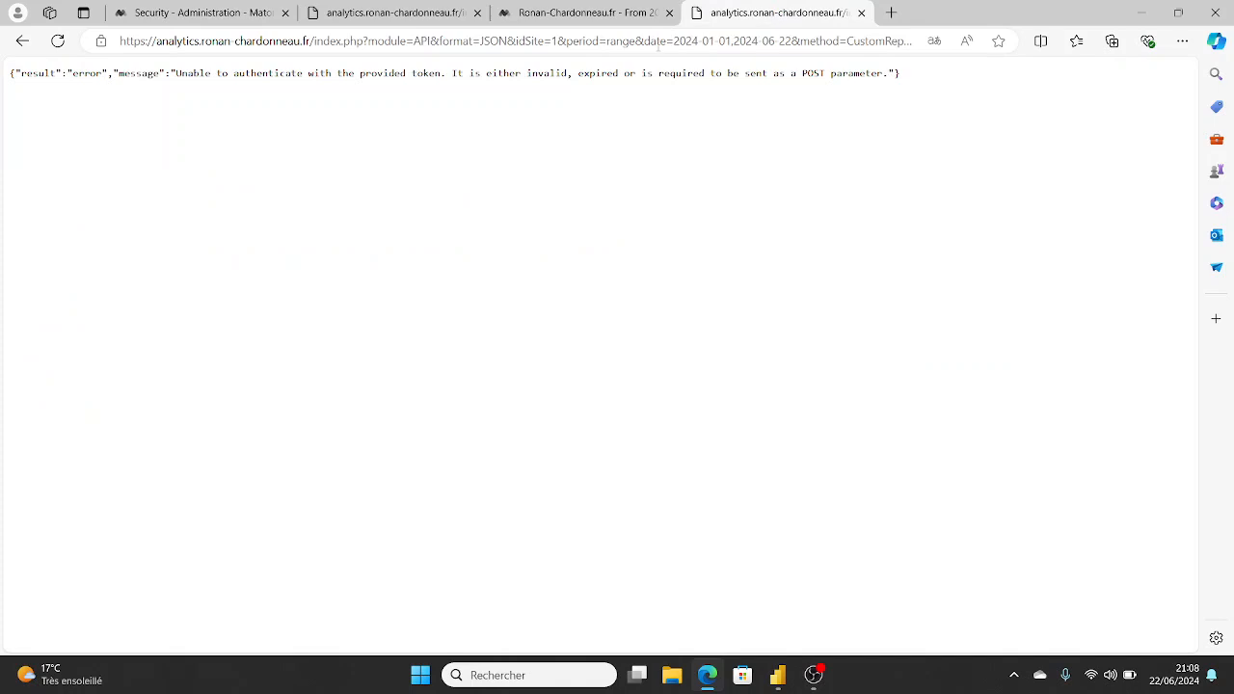
click(753, 44)
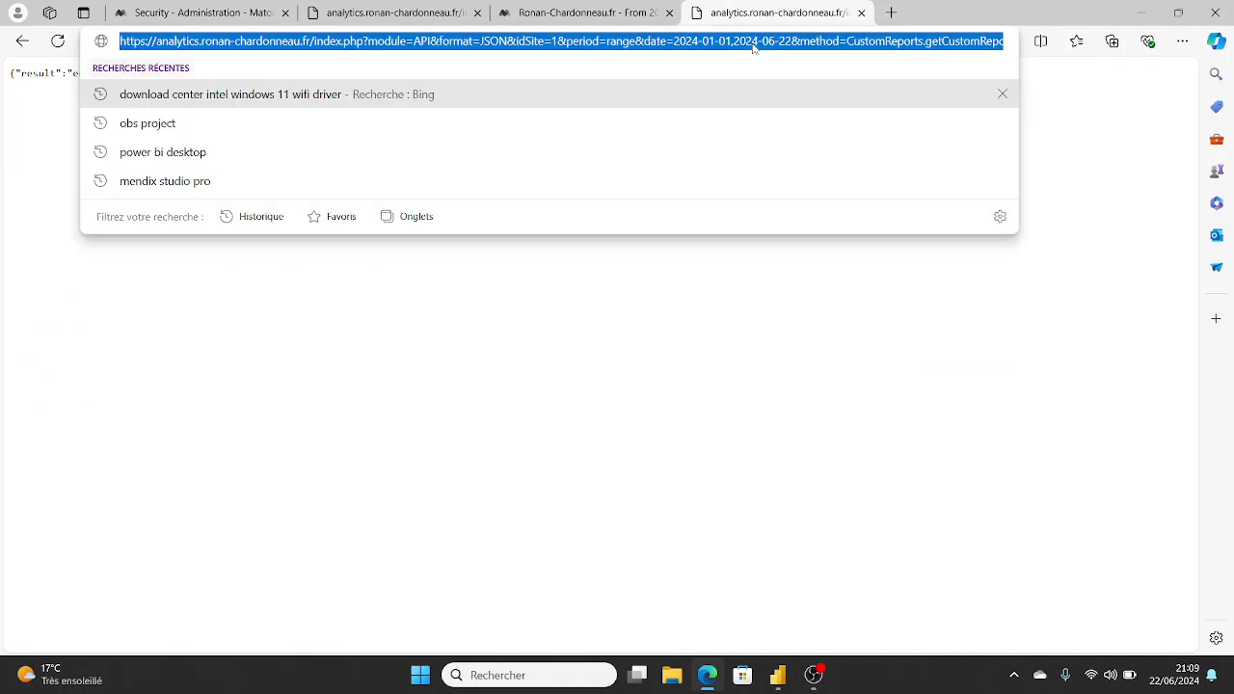
key(Down)
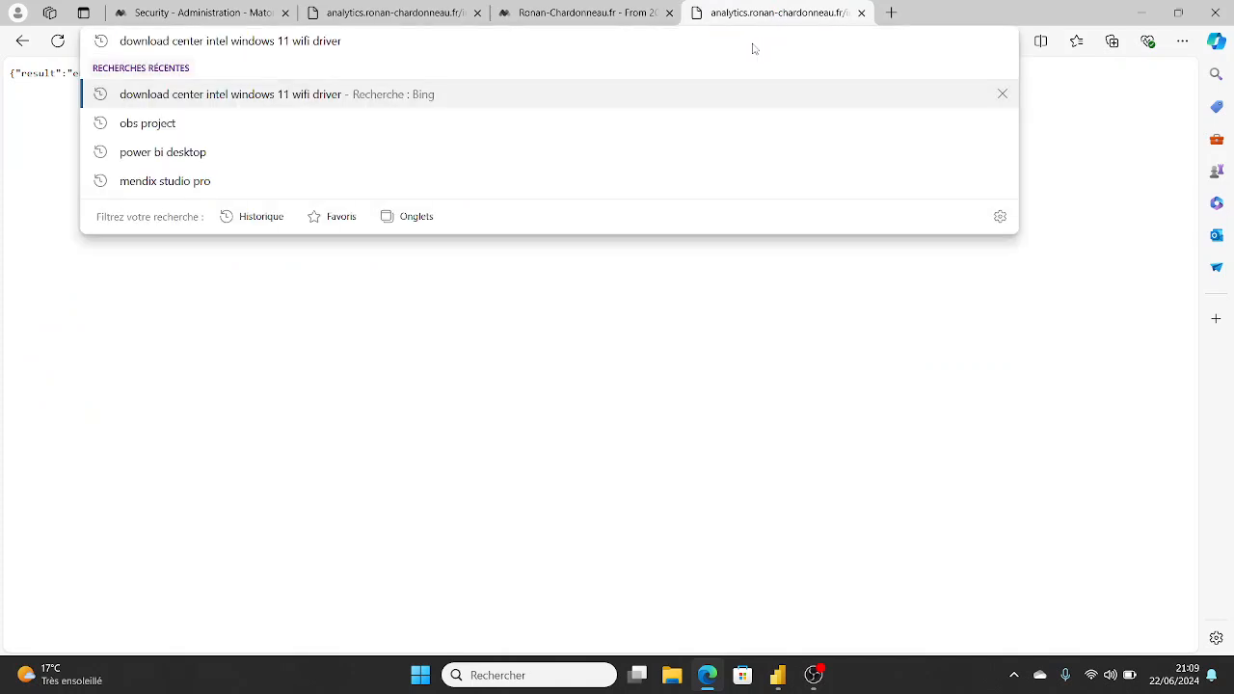
key(Escape)
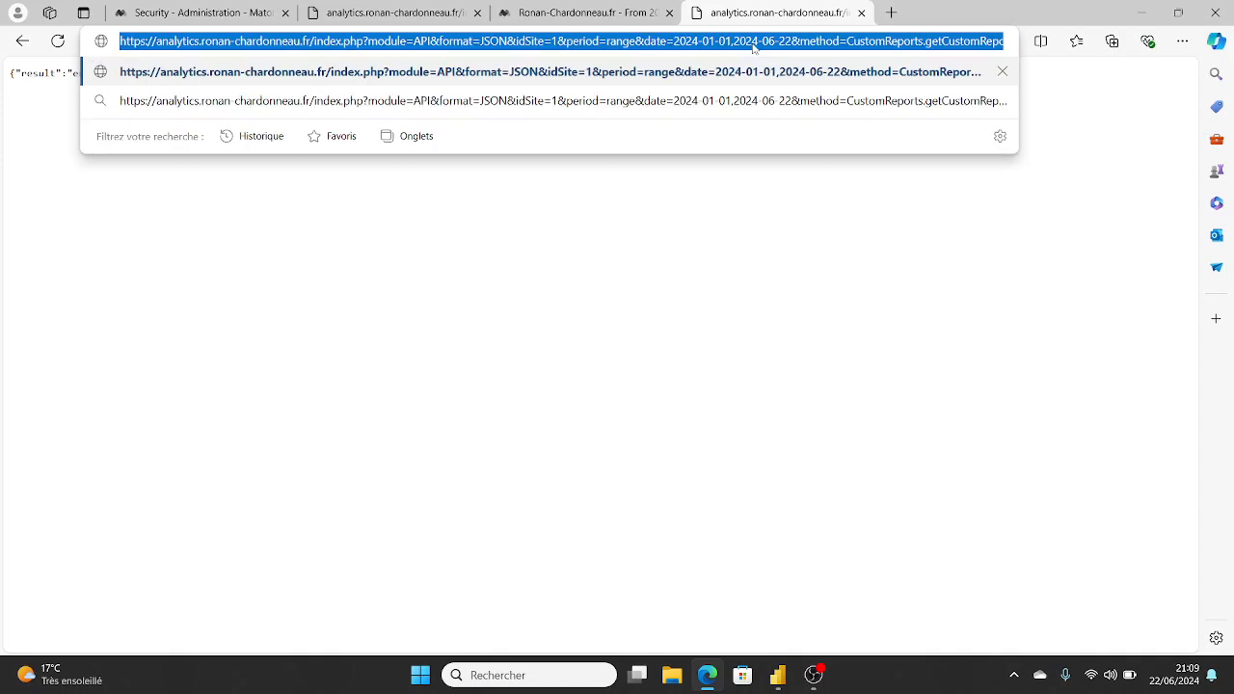
key(End)
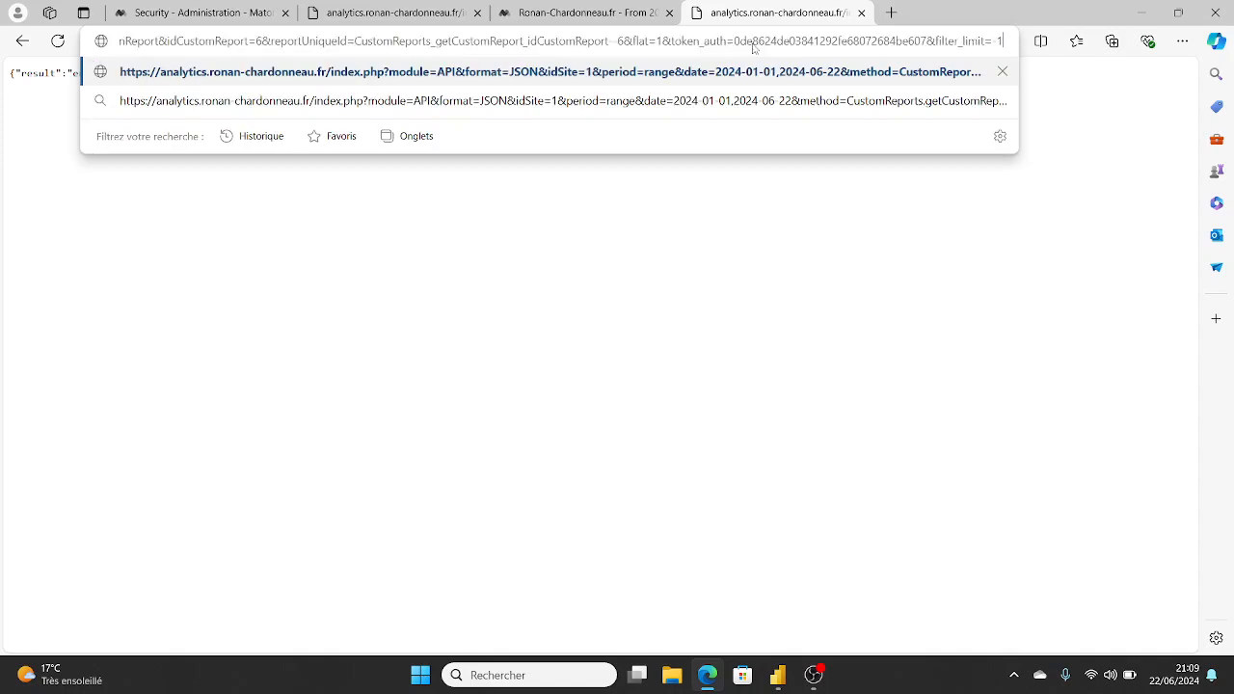
drag(732, 41, 929, 48)
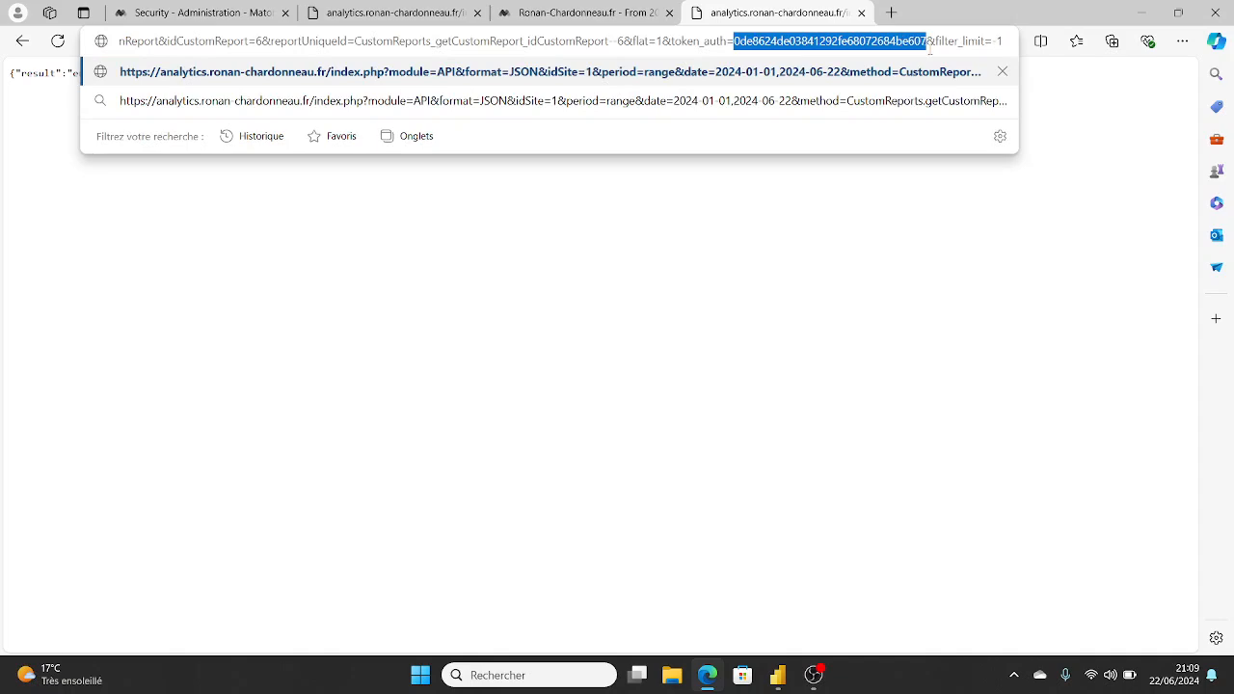
key(ctrl+v)
key(Return)
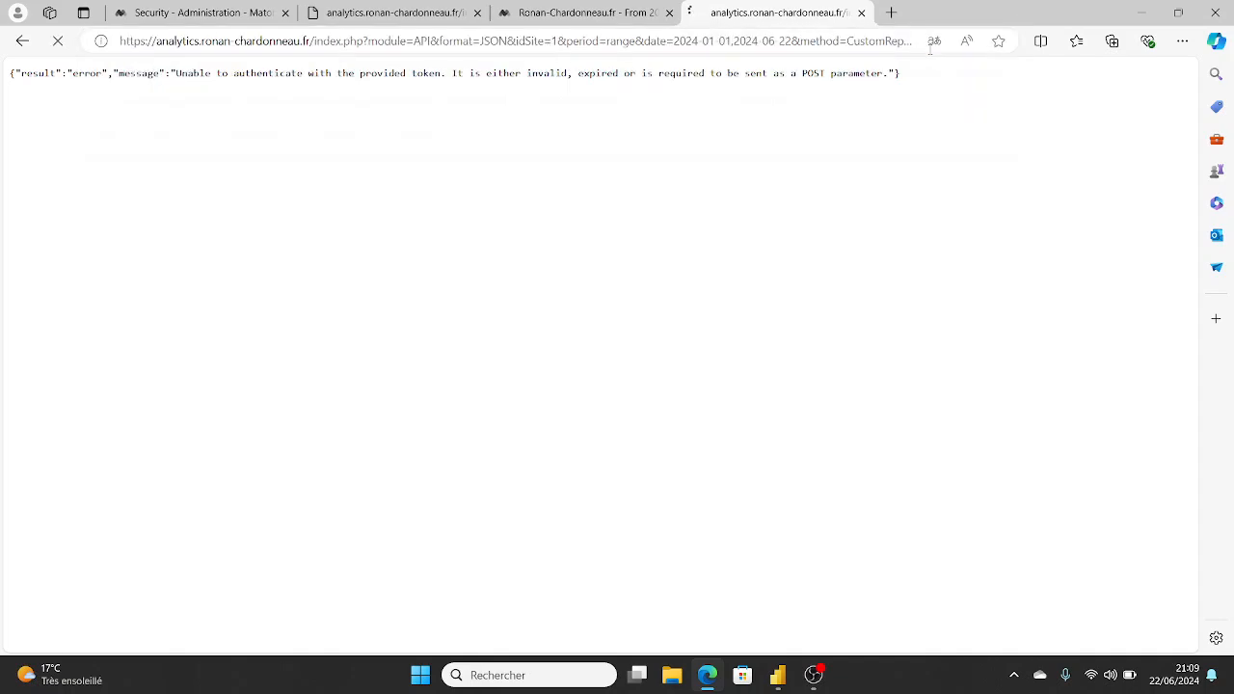
Step: Copy the working JSON export URL with its auth token, switch to Power BI, cancel the old connection and load the URL as a Web source
click(600, 44)
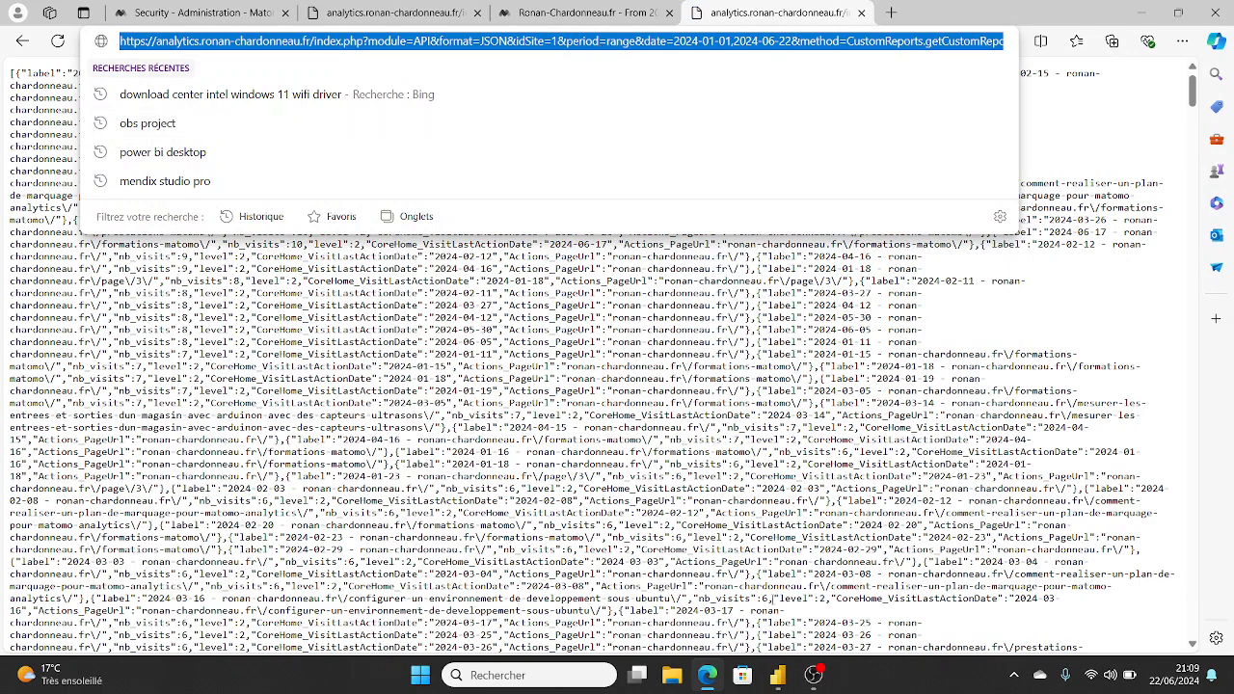
click(777, 675)
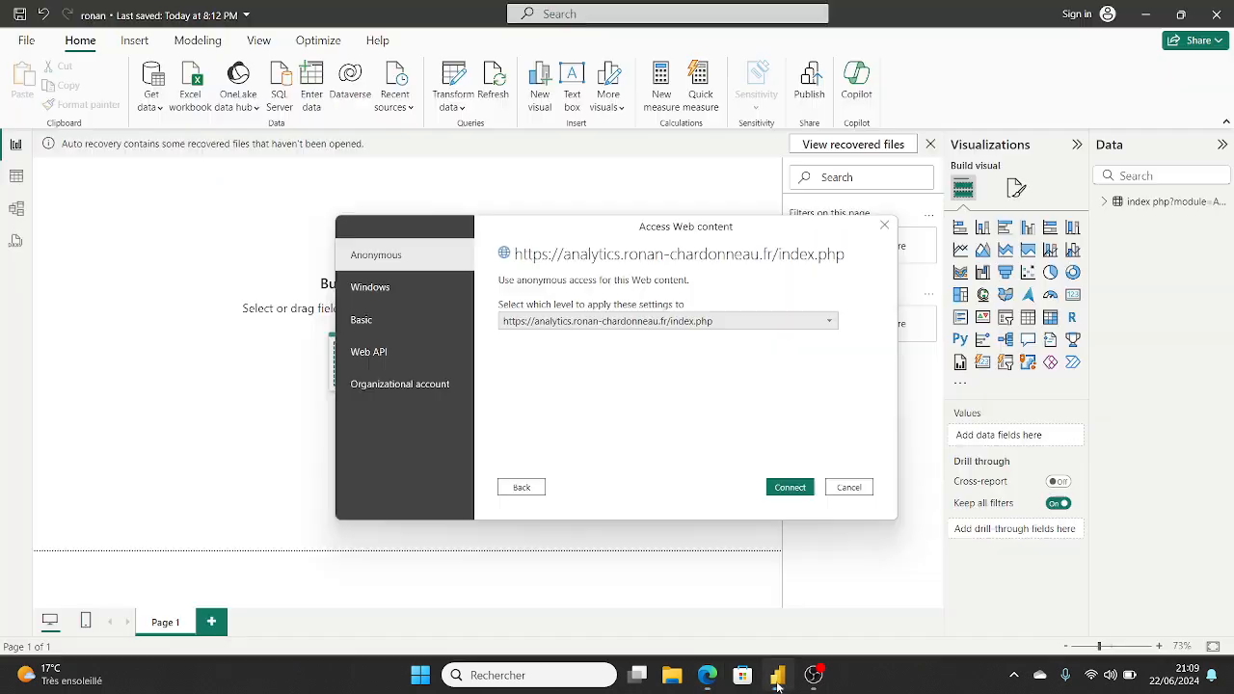
click(844, 487)
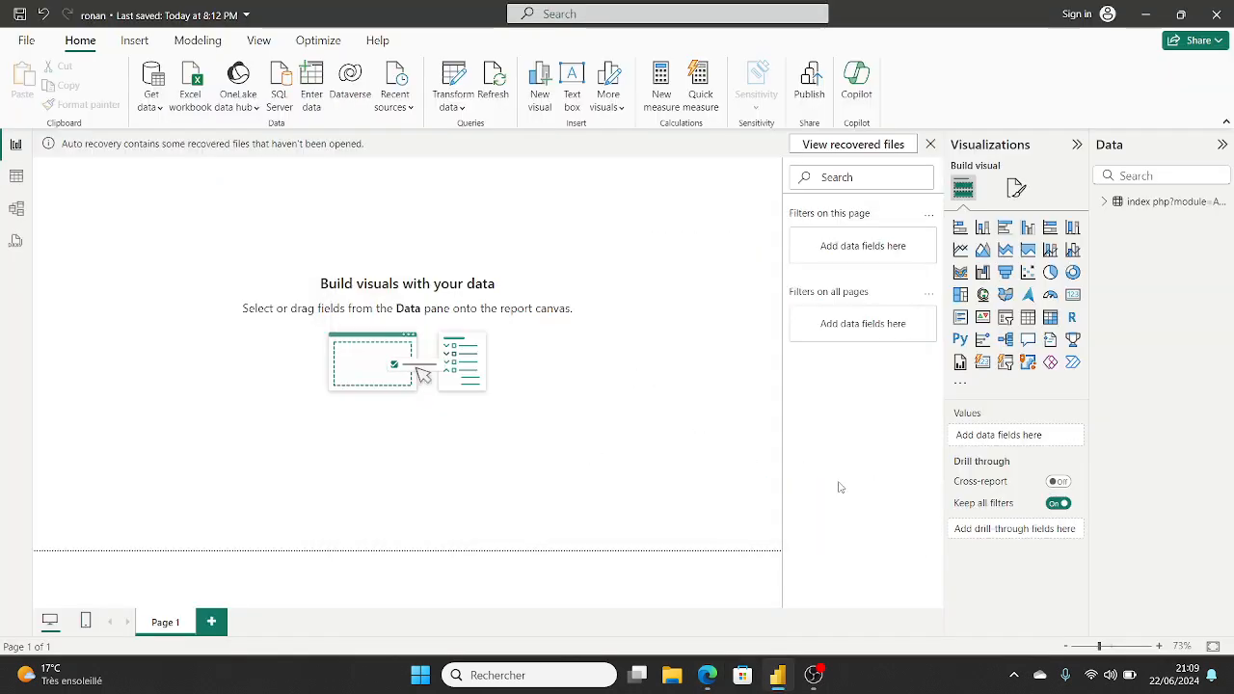
click(159, 105)
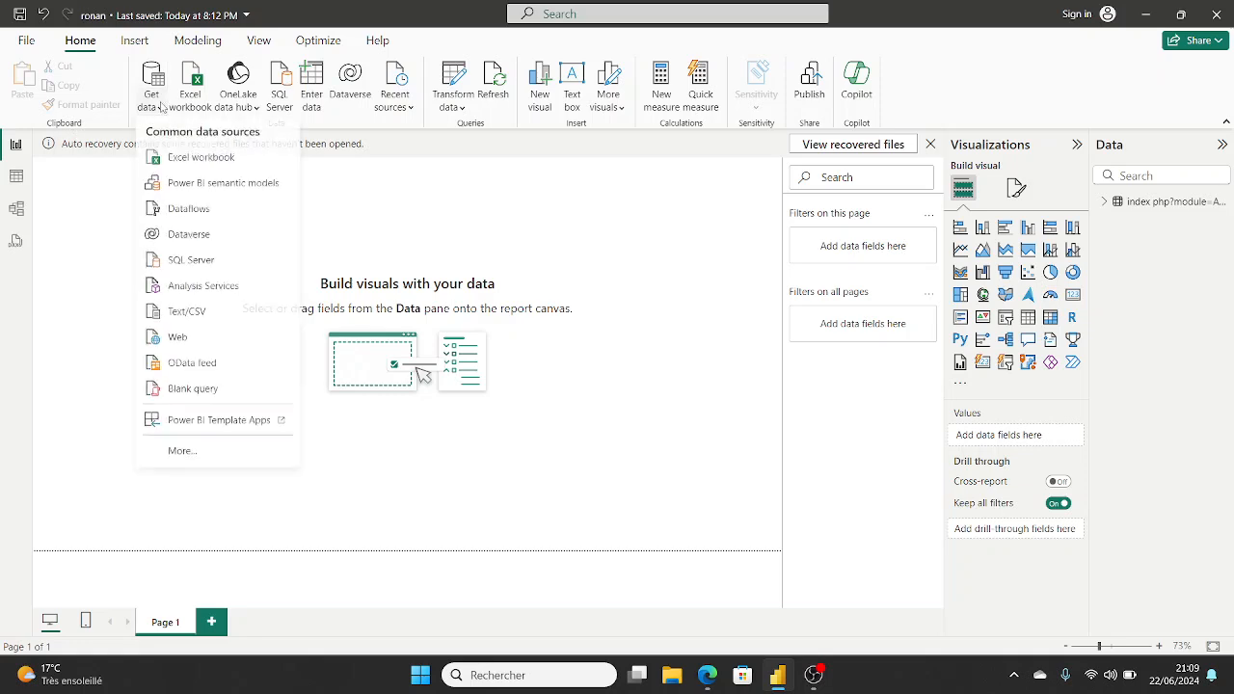
click(208, 339)
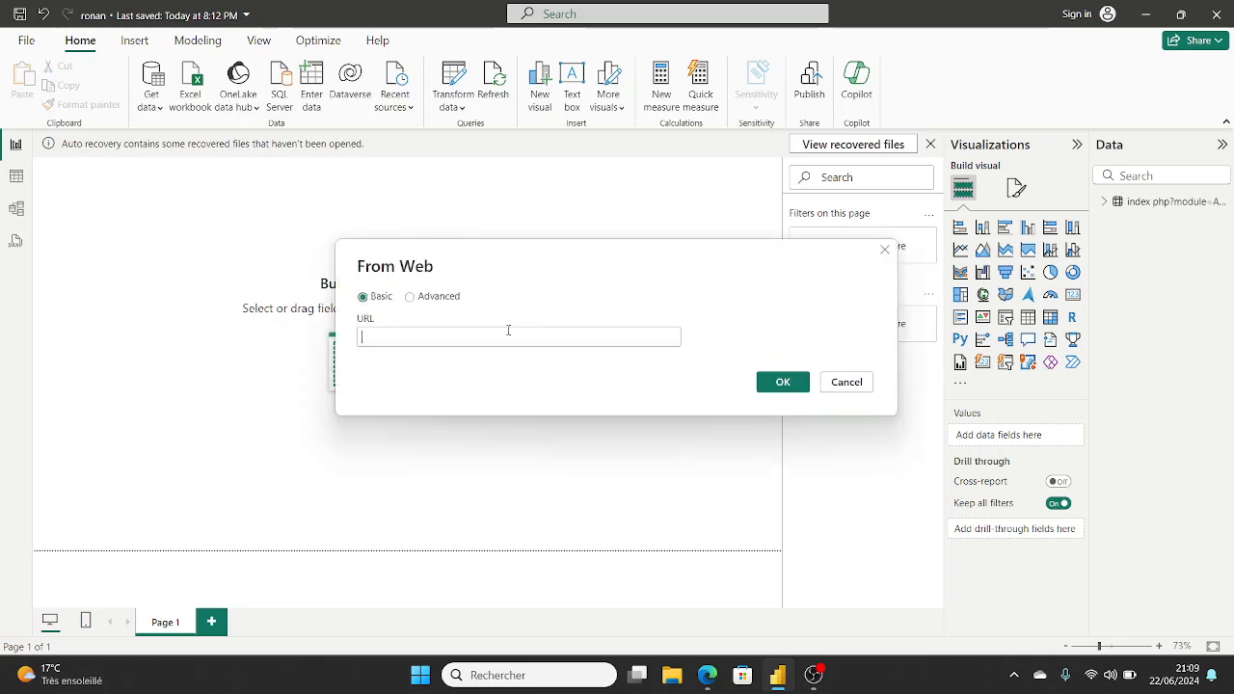
key(ctrl+v)
click(773, 382)
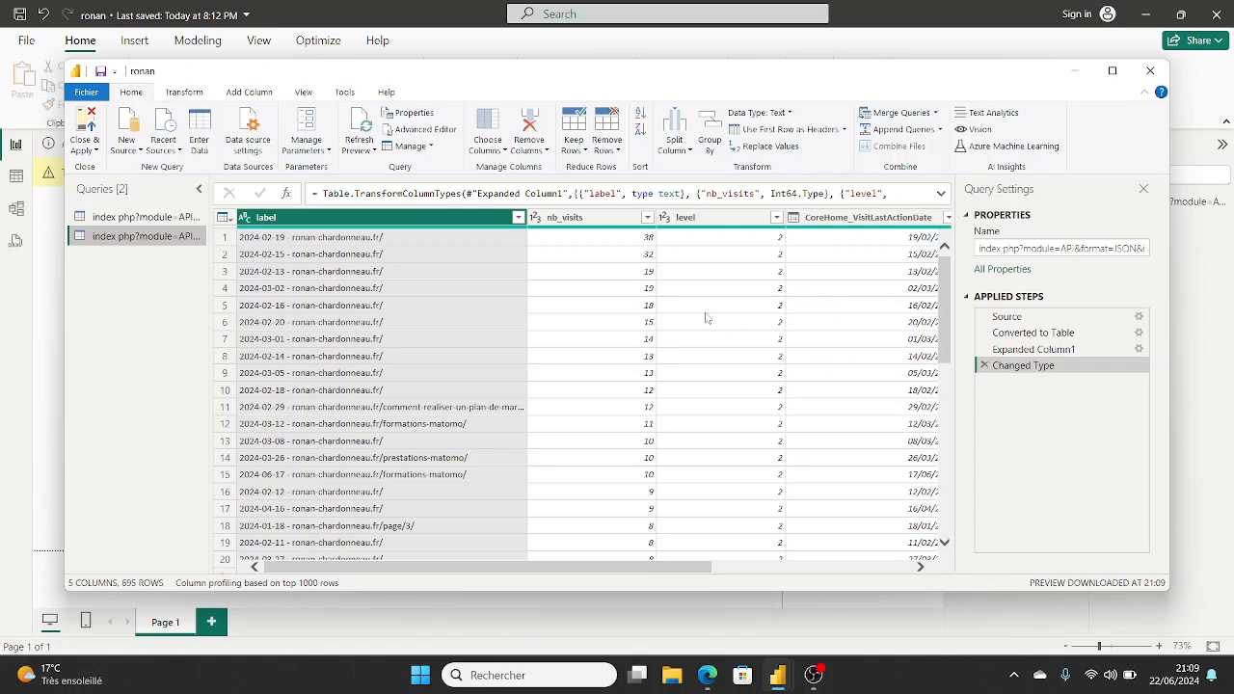
Step: Close the Power Query editor and apply the pending query changes to the report
click(96, 145)
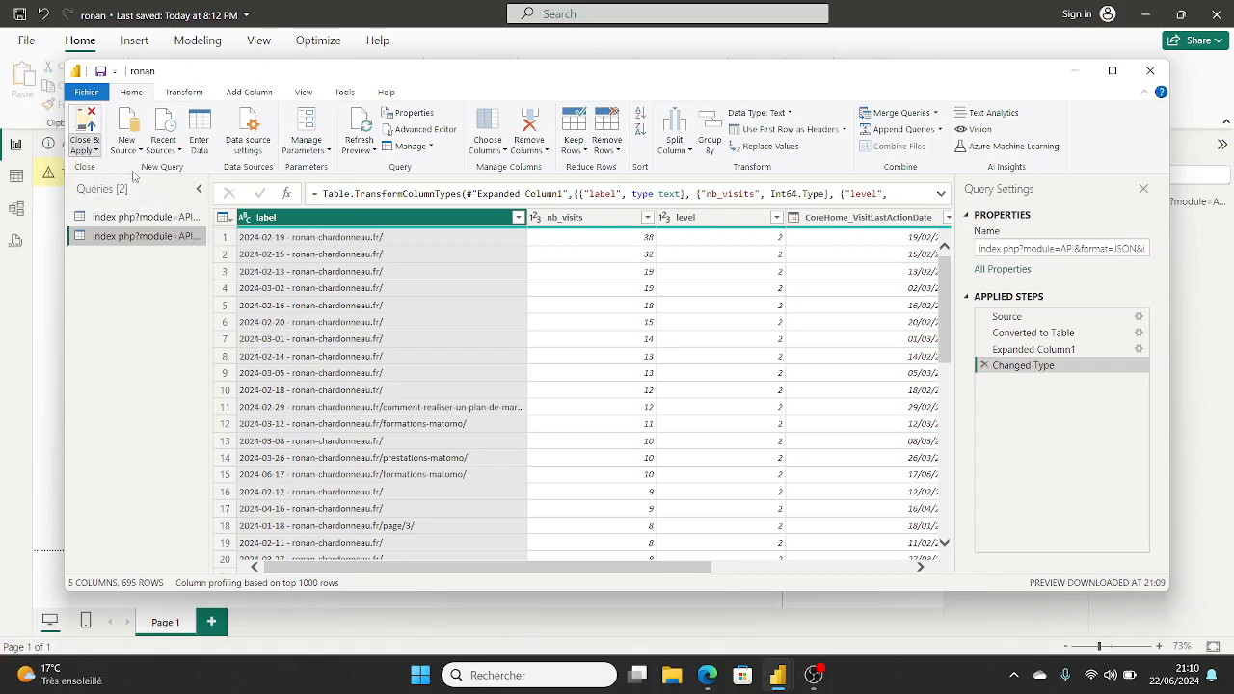
click(105, 200)
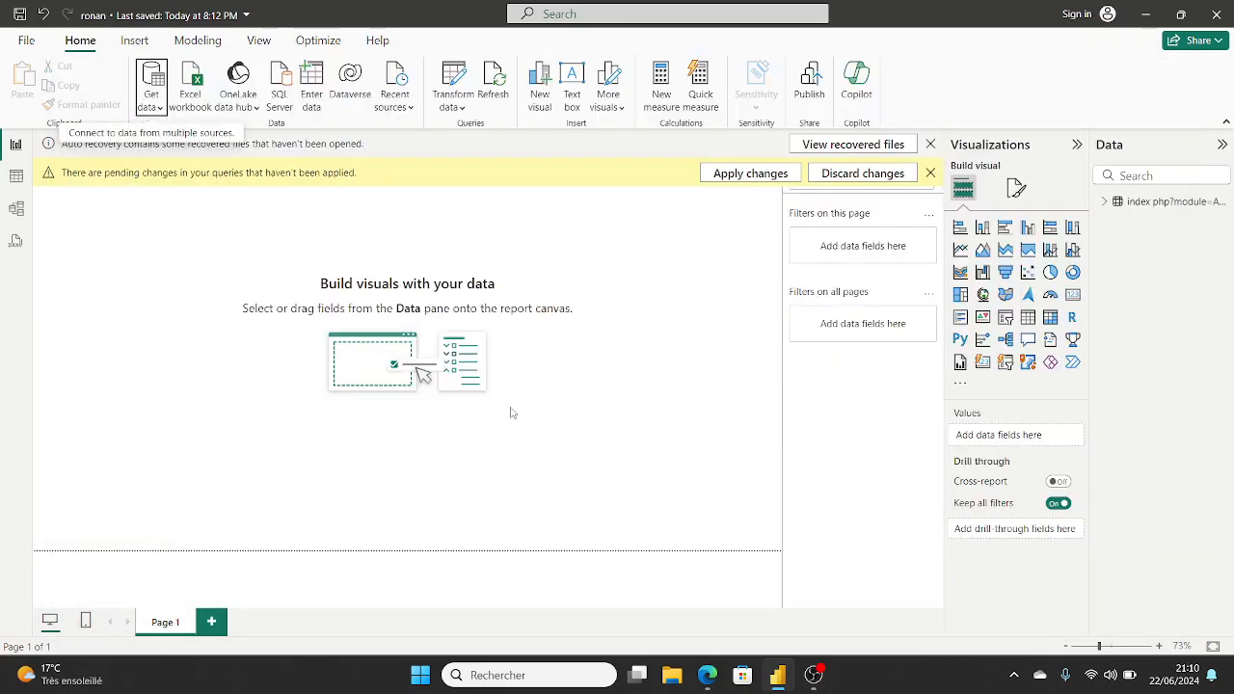
click(754, 175)
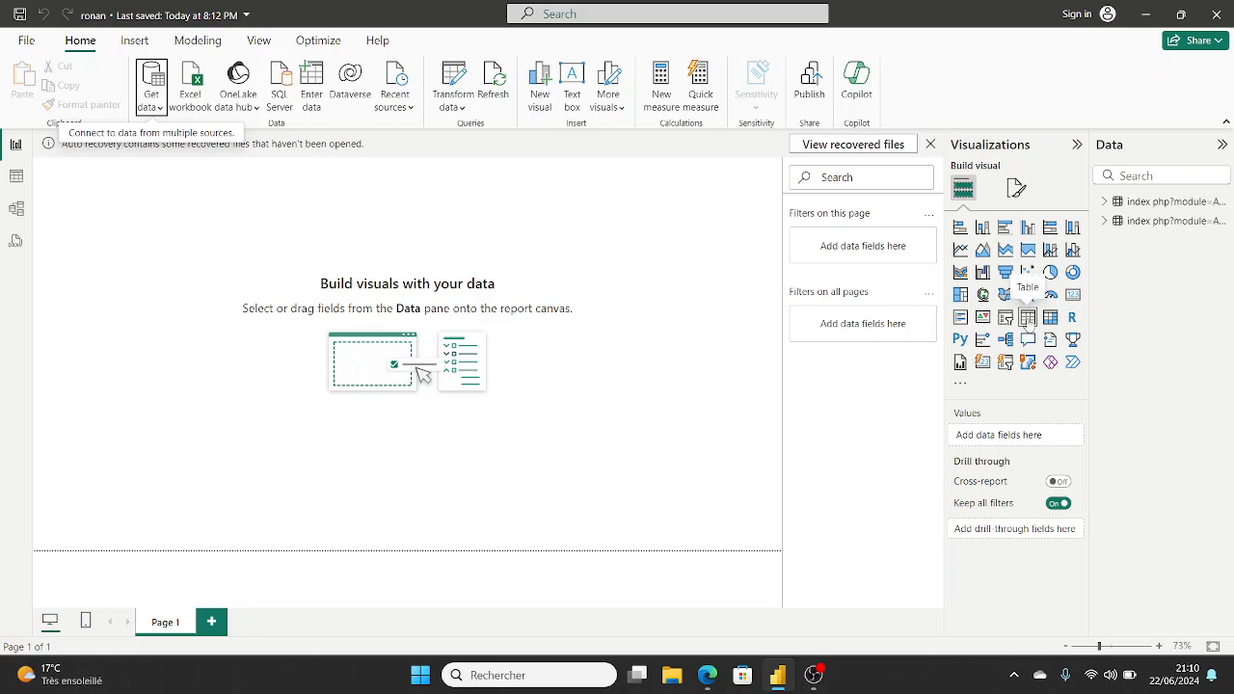
Step: Add a table visual with Actions_PageUrl, CoreHome_VisitLastActionDate, label, level and nb_visits from the 2024 range query, and enlarge it across the page
click(1028, 318)
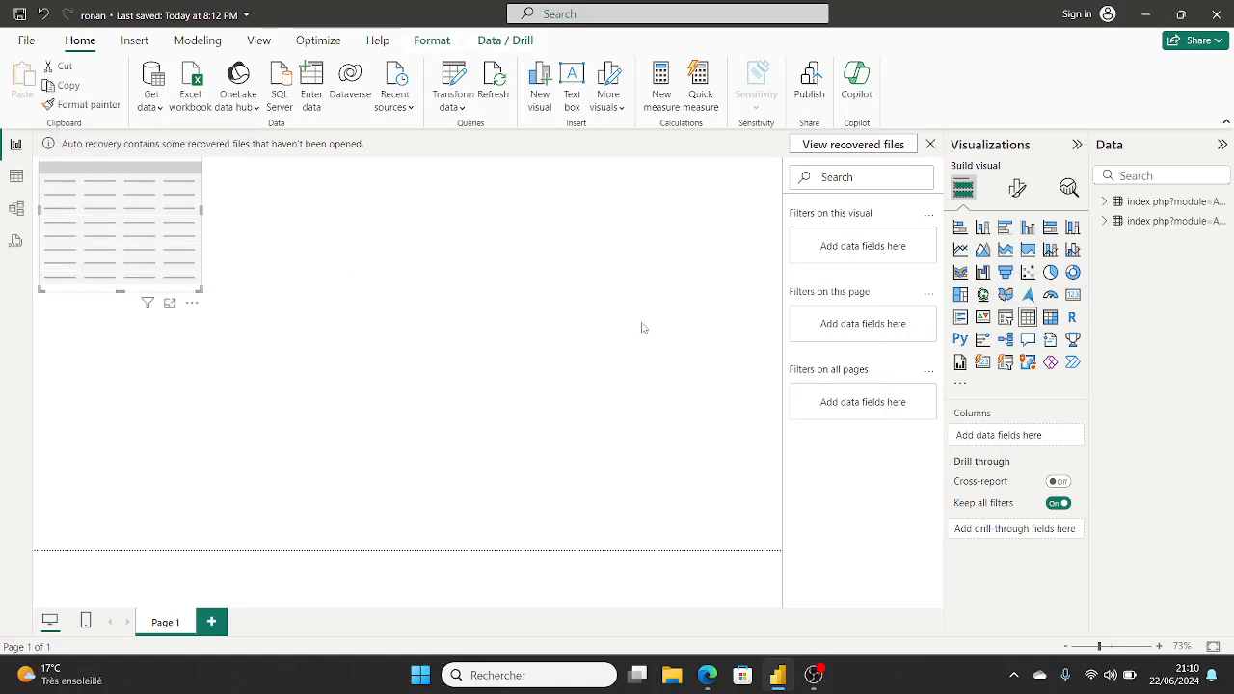
click(1106, 220)
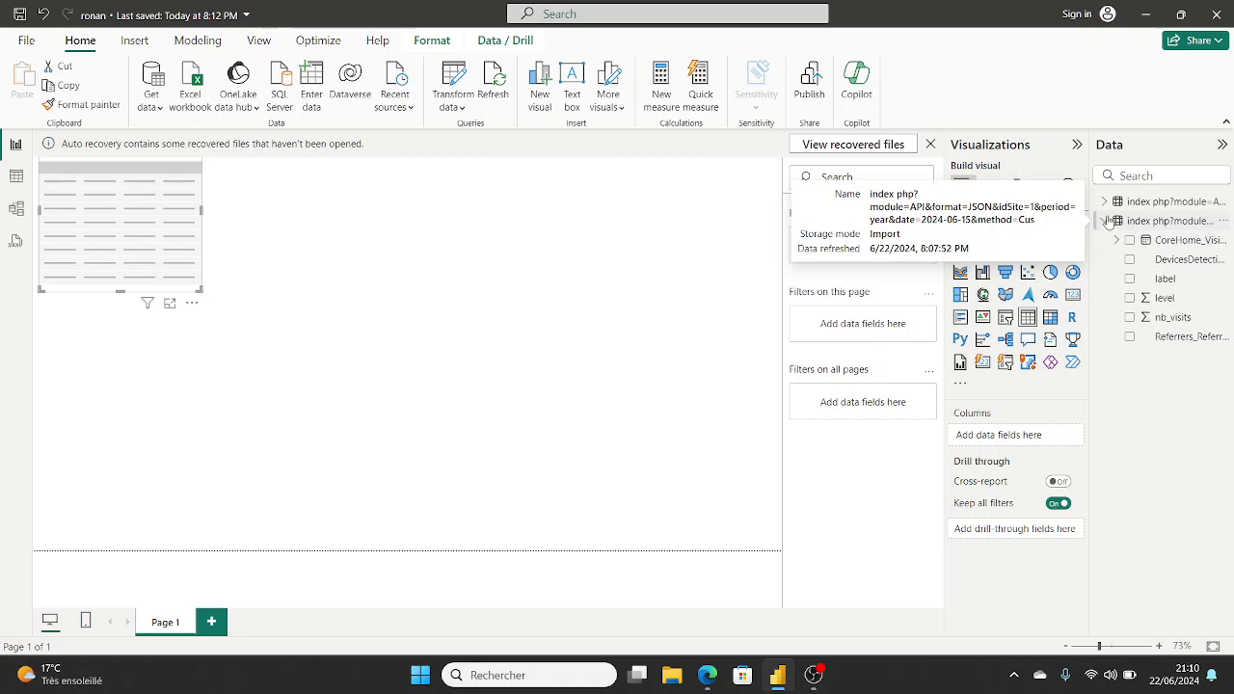
click(1104, 201)
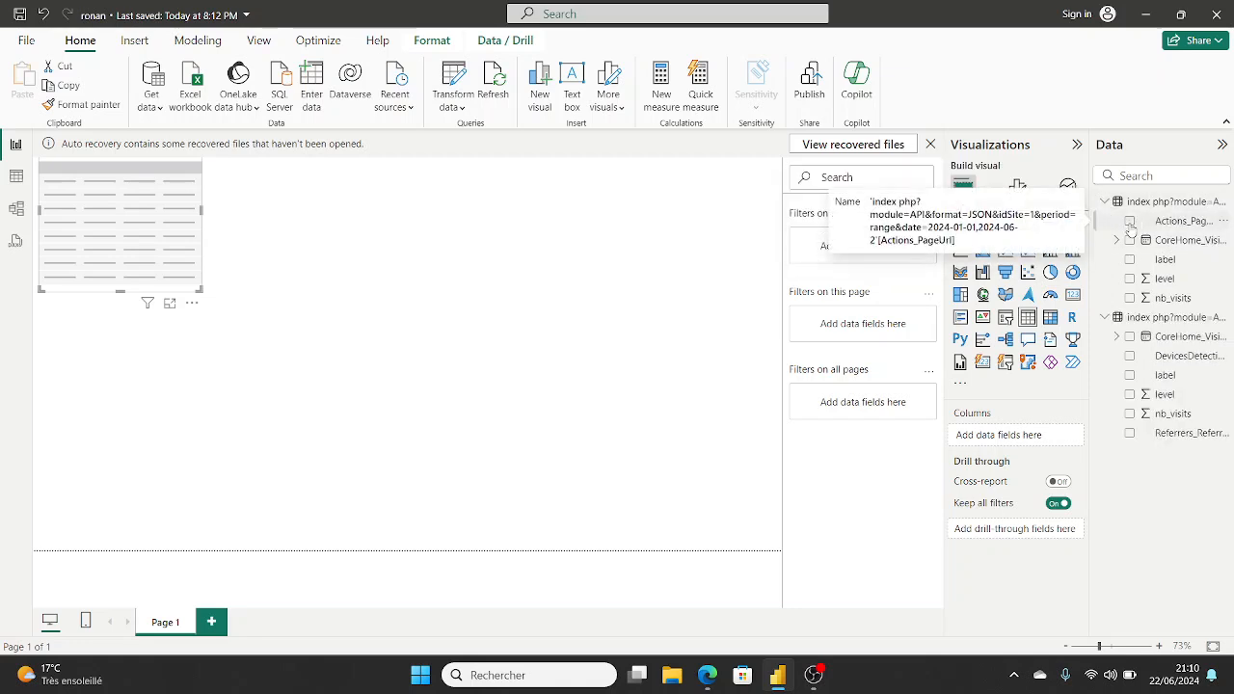
click(1130, 222)
click(1131, 241)
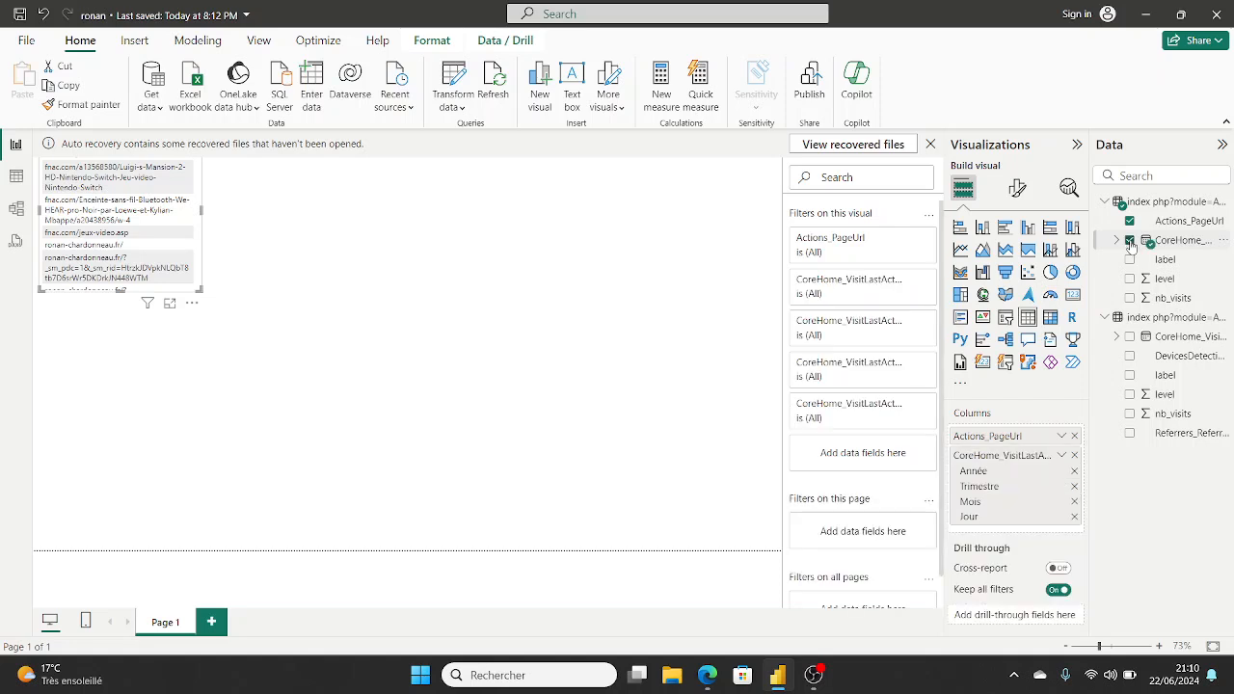
click(1131, 258)
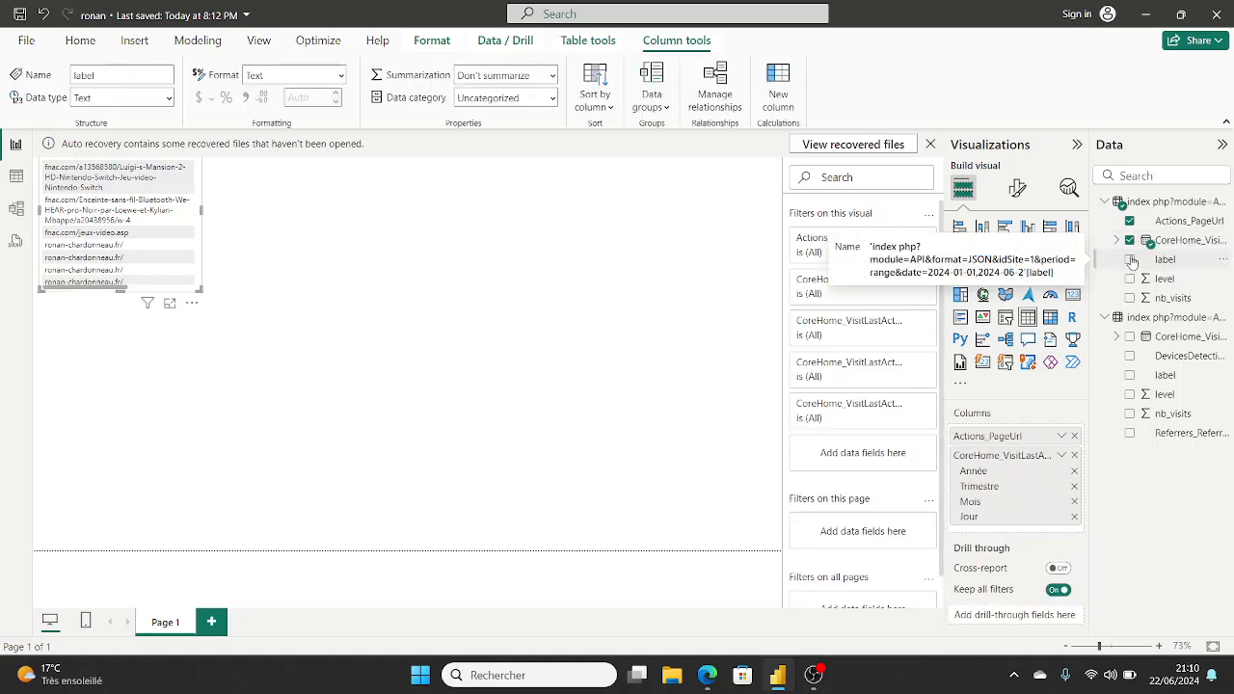
click(1131, 260)
click(1130, 279)
click(1129, 297)
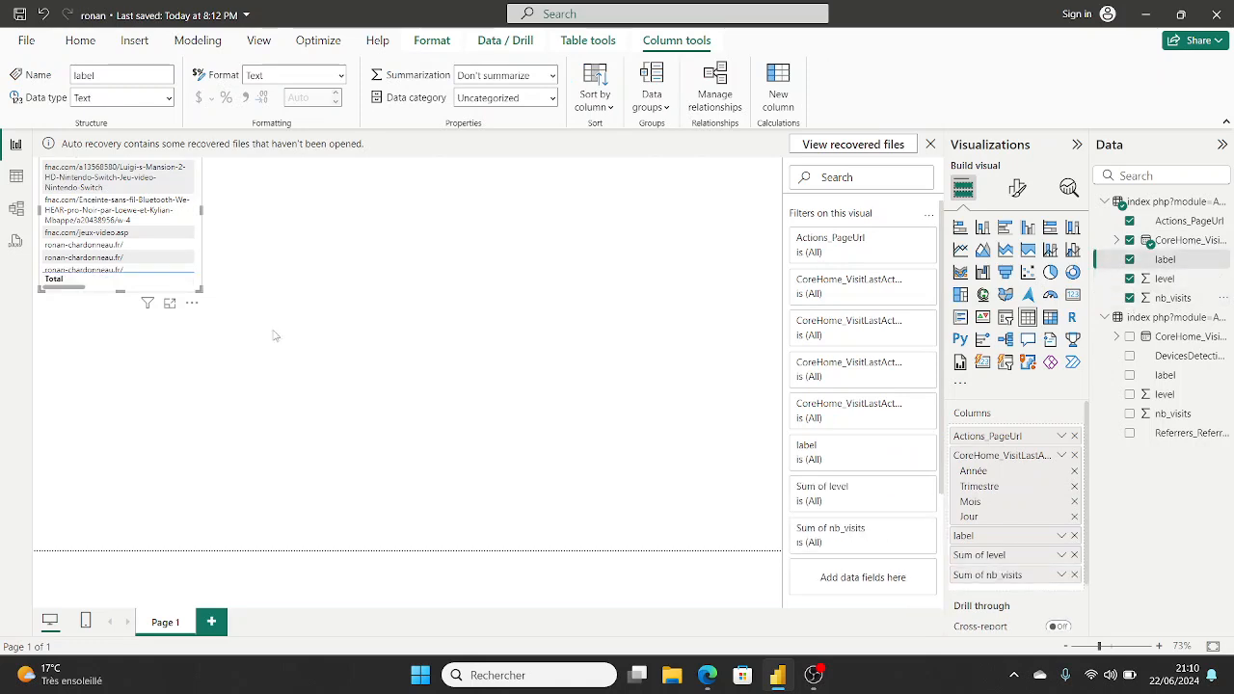
drag(199, 288, 700, 383)
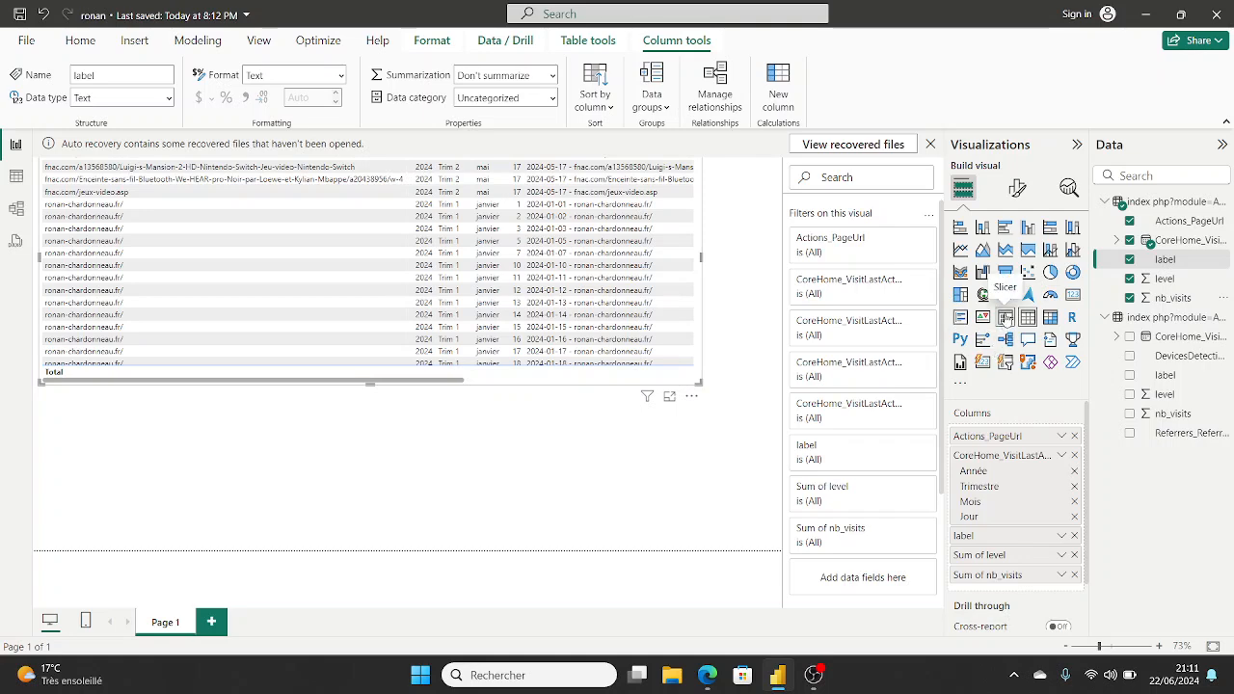
click(1006, 317)
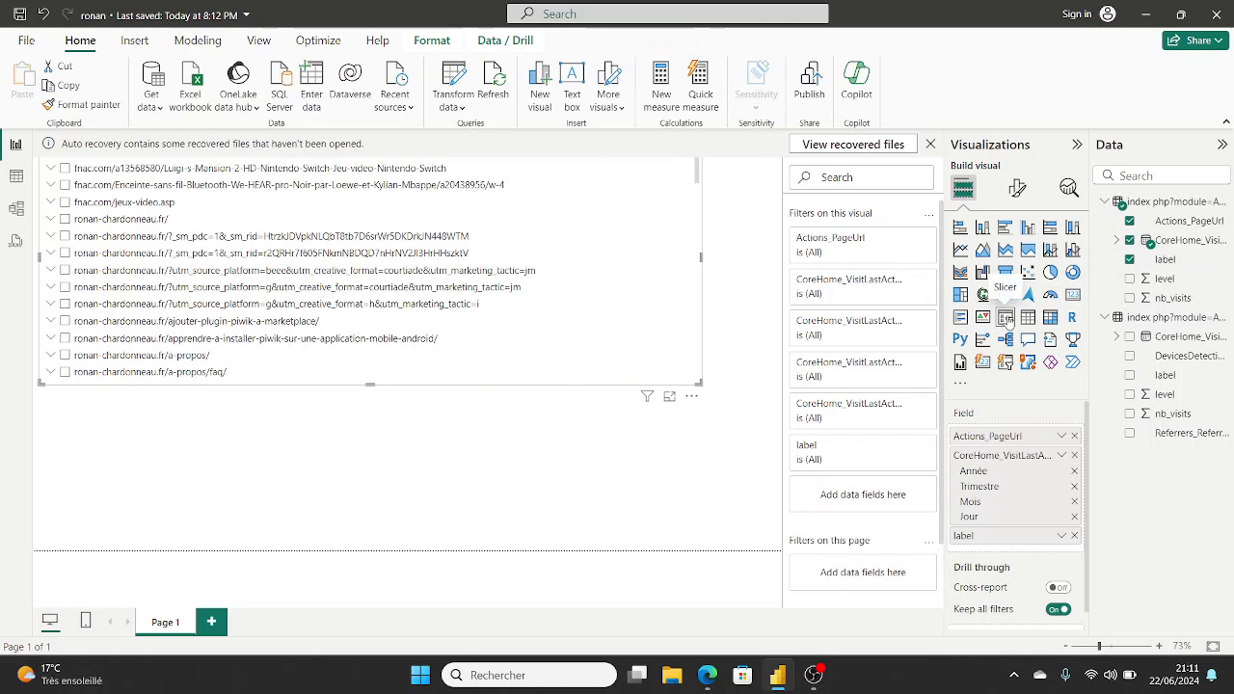
click(555, 476)
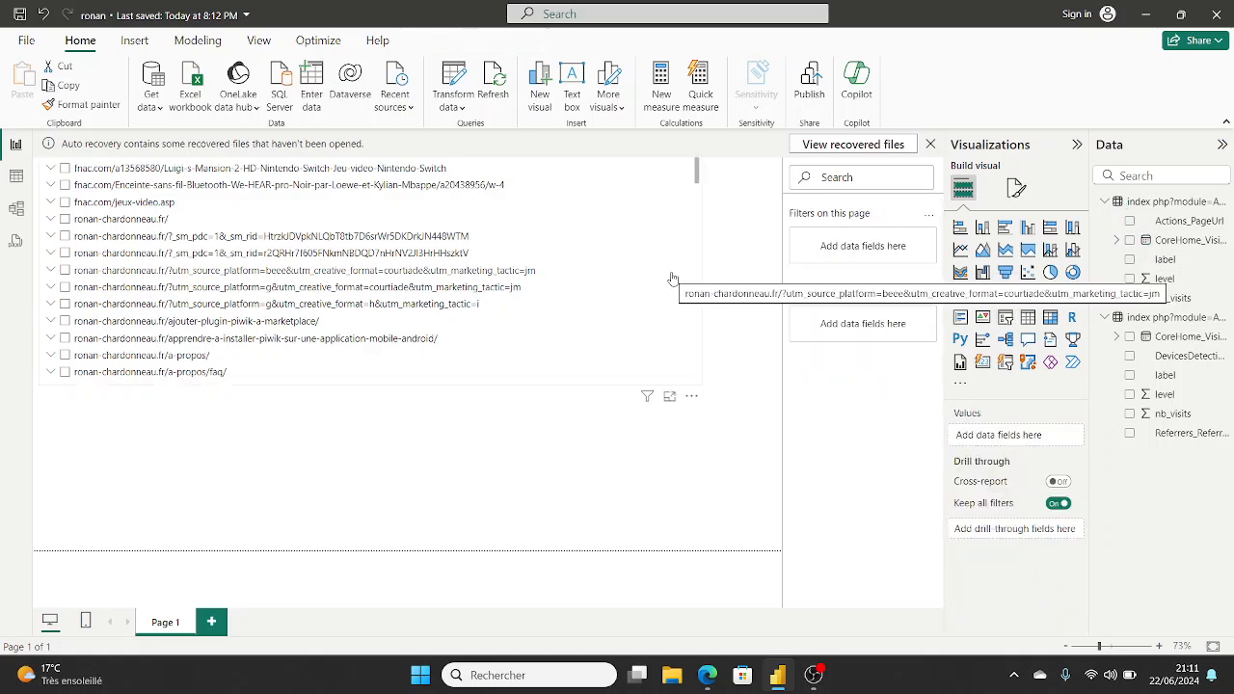
key(ctrl+z)
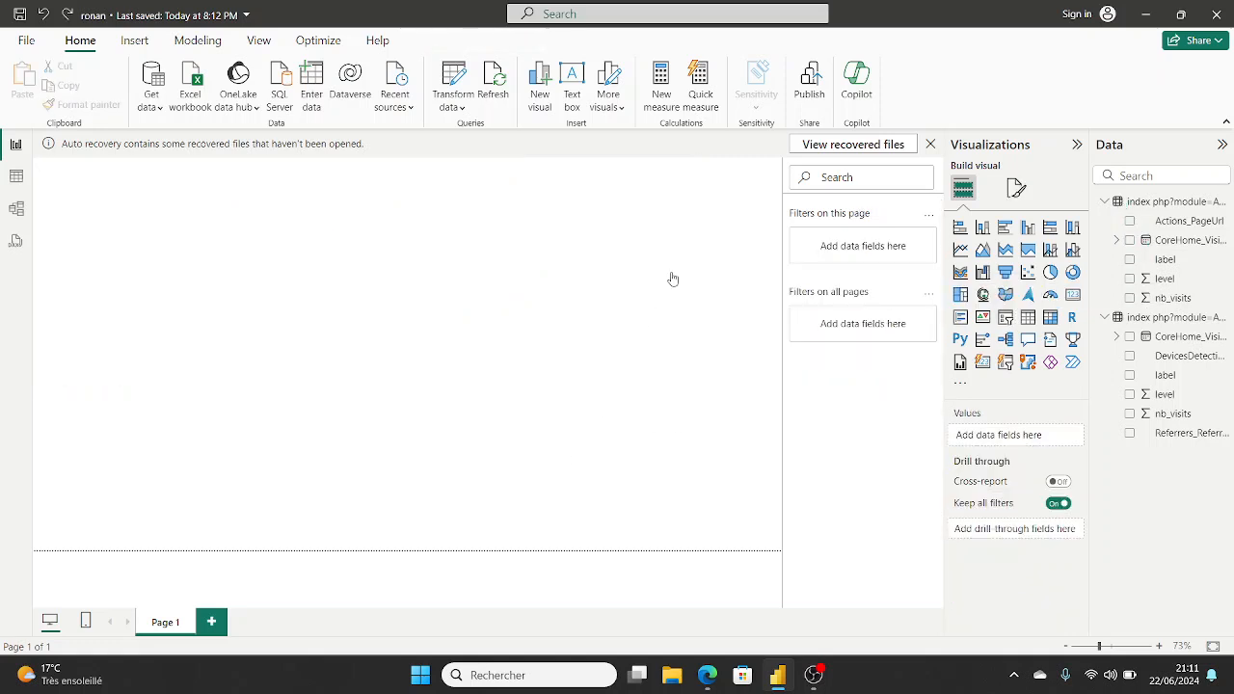
Step: Add an empty slicer visual below the table without changing the table itself
click(375, 552)
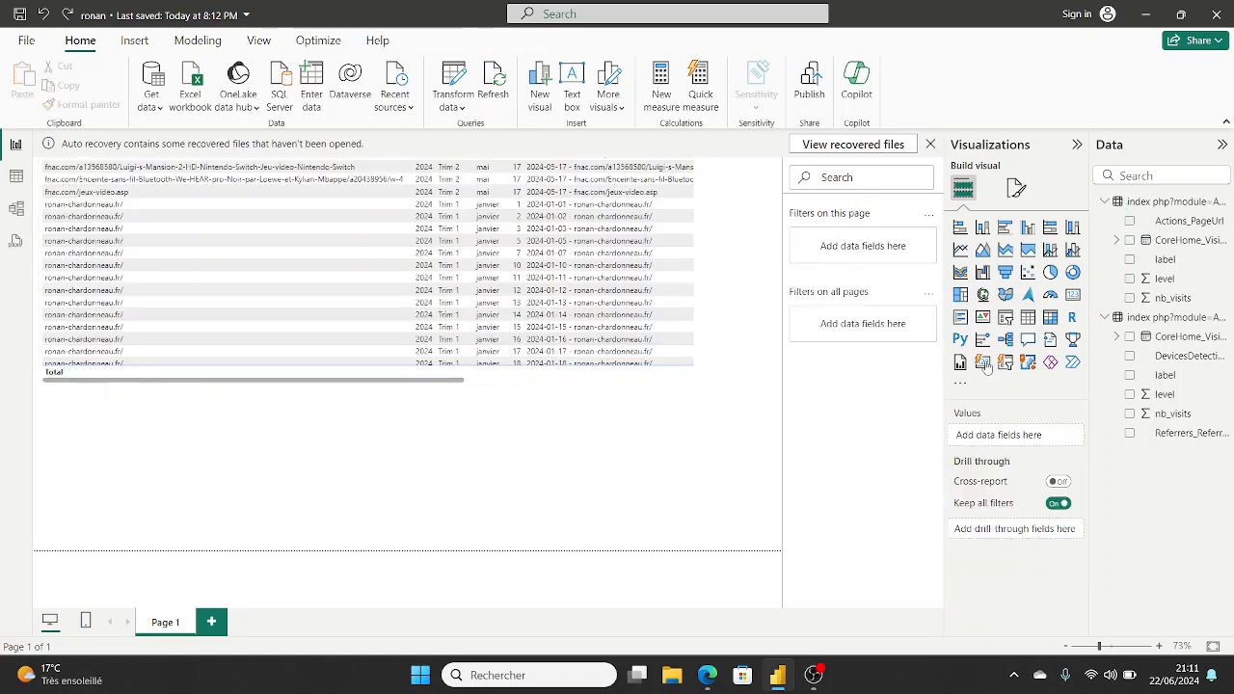
click(1005, 318)
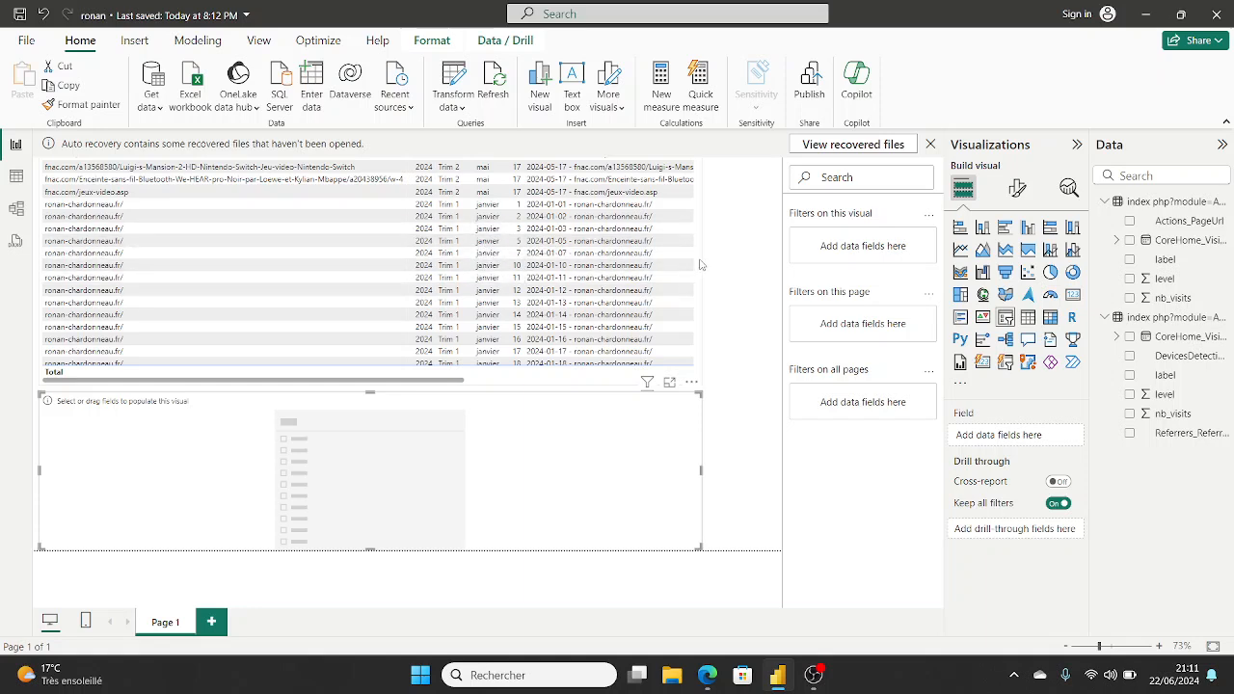
click(717, 213)
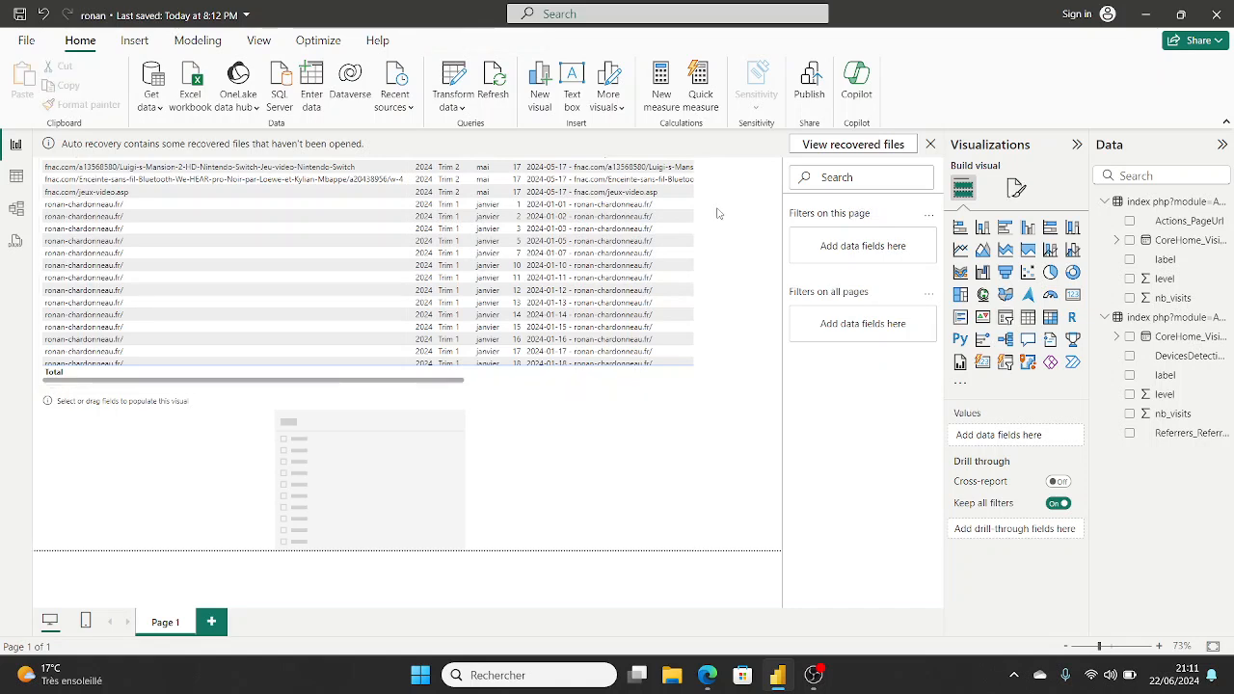
Step: Shift the table visual slightly toward the page's left edge and widen it to line up with the slicer's right edge
click(696, 211)
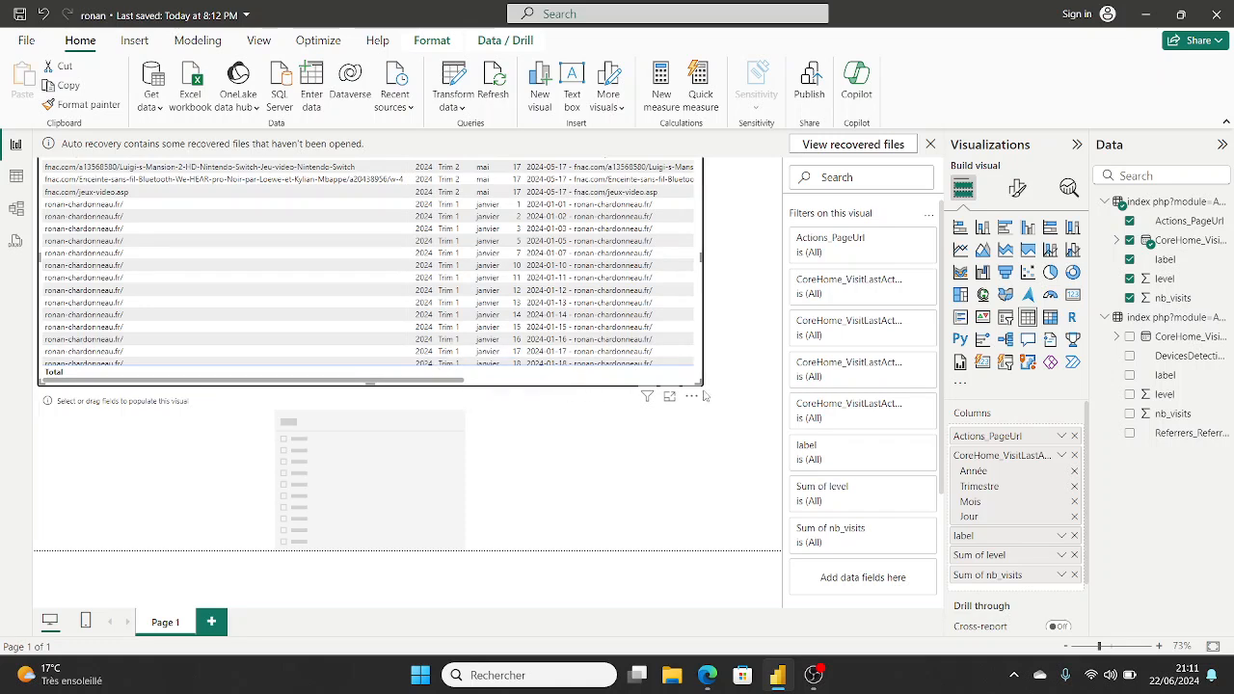
drag(701, 383, 694, 382)
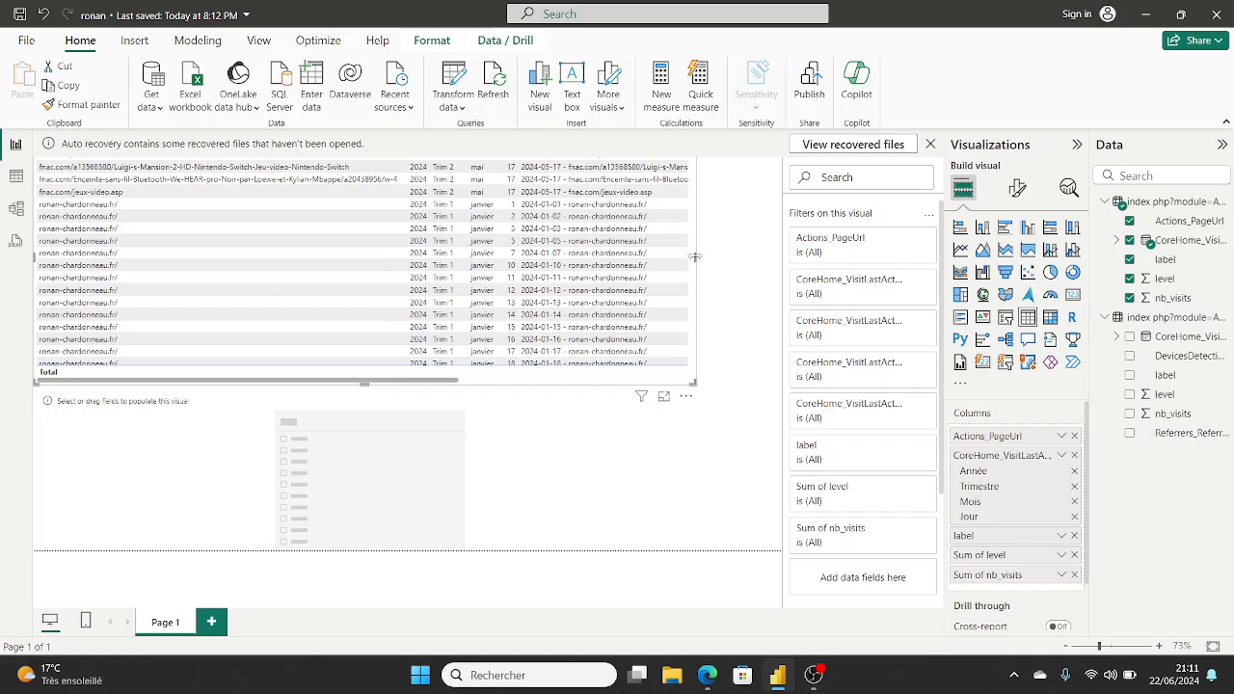
drag(693, 253, 698, 201)
Step: Populate the empty slicer with CoreHome_VisitLastActionDate from the table's query and pull its range end to 18/05/2024
click(375, 450)
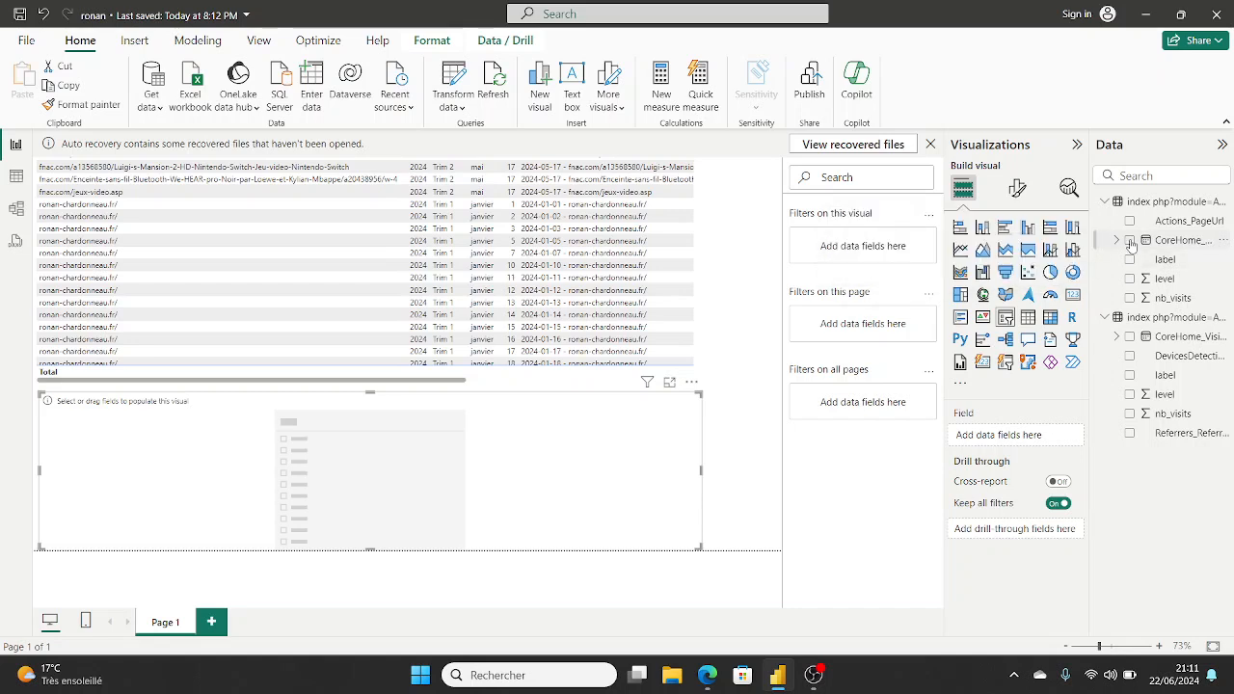
click(1130, 241)
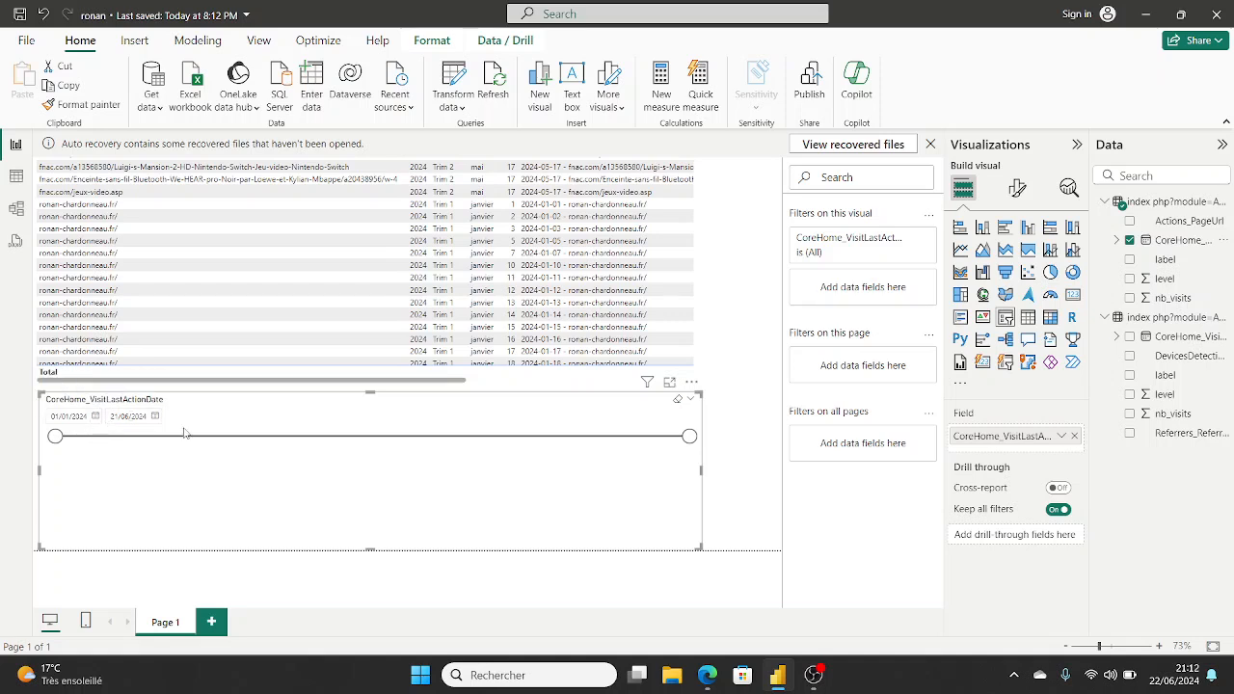
click(569, 439)
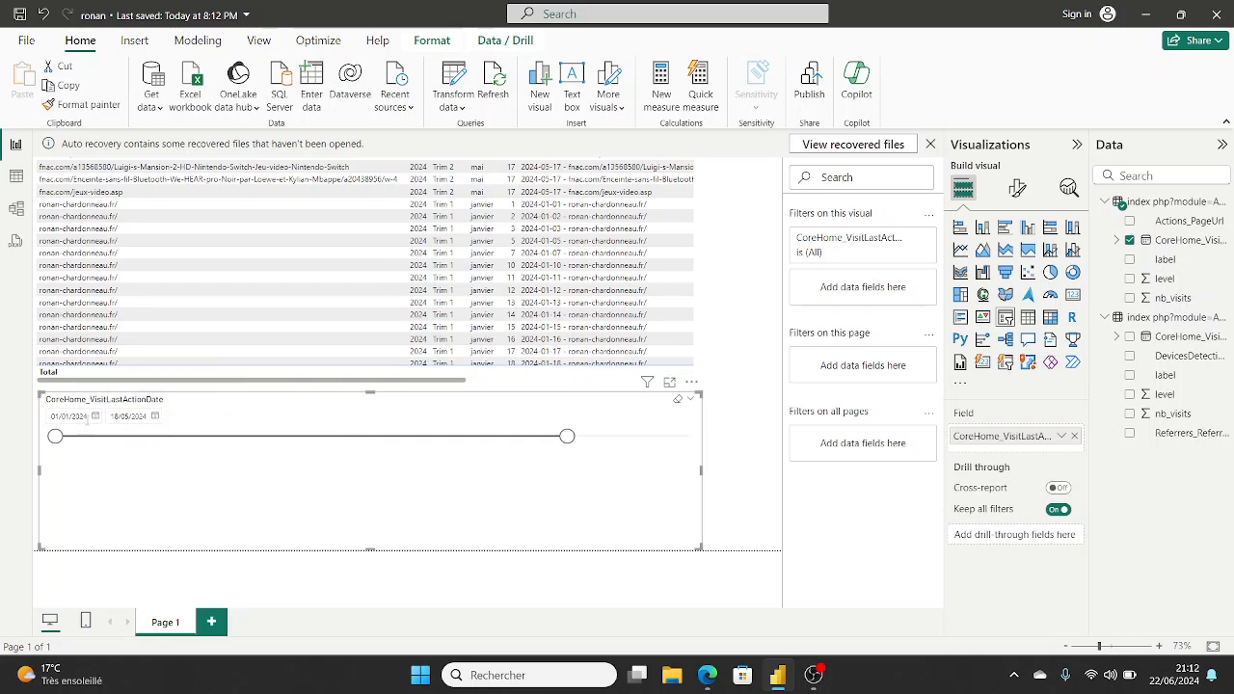
Step: Set the date slicer's end date to 31/01/2024 and shrink the slicer to a small box just below the table
click(154, 420)
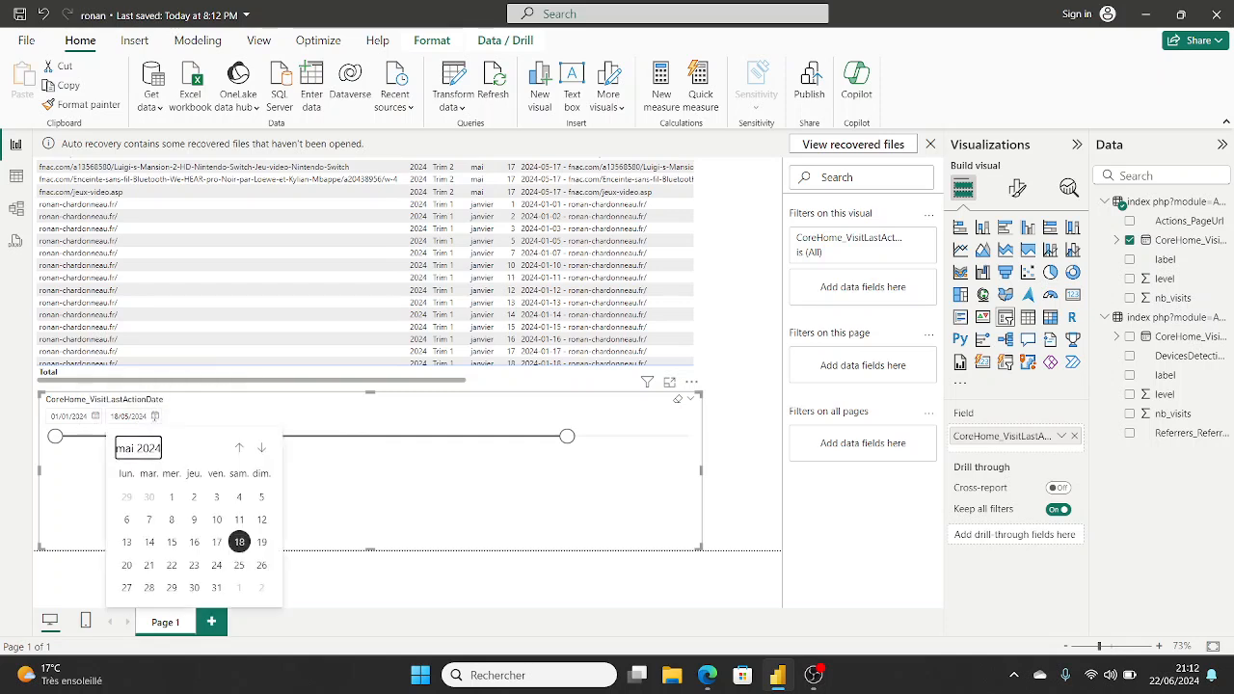
click(241, 449)
click(241, 450)
click(241, 449)
click(241, 449)
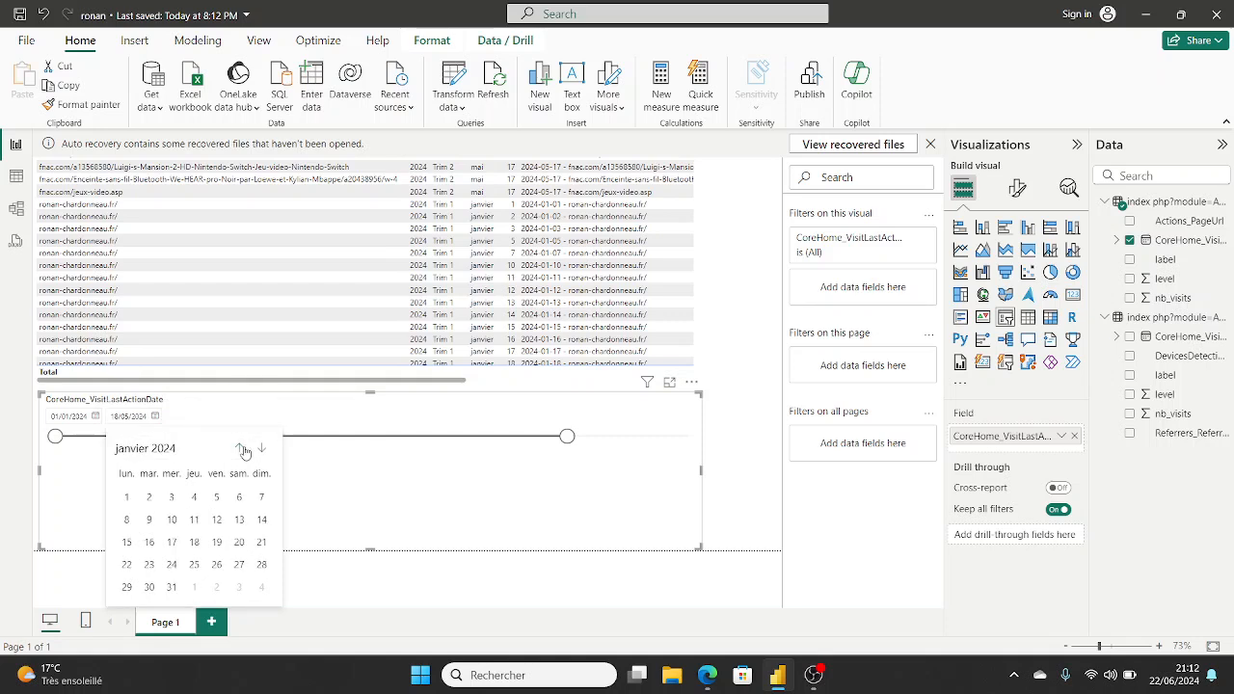
click(172, 589)
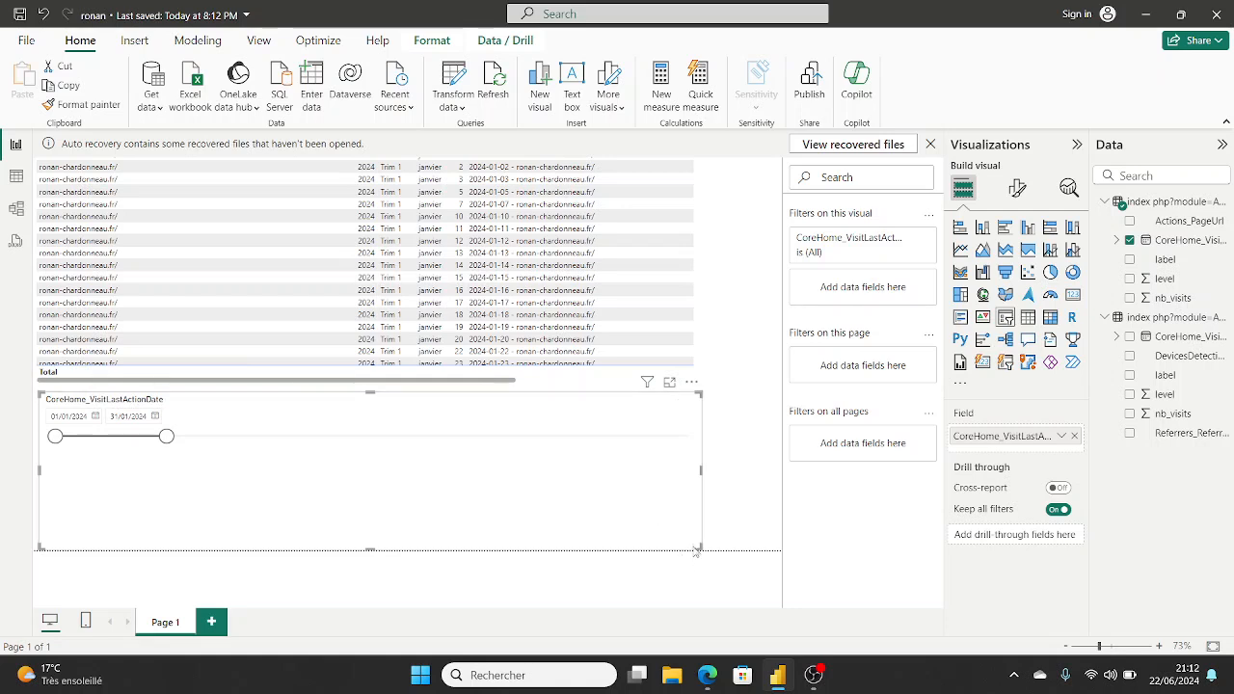
drag(529, 518, 183, 439)
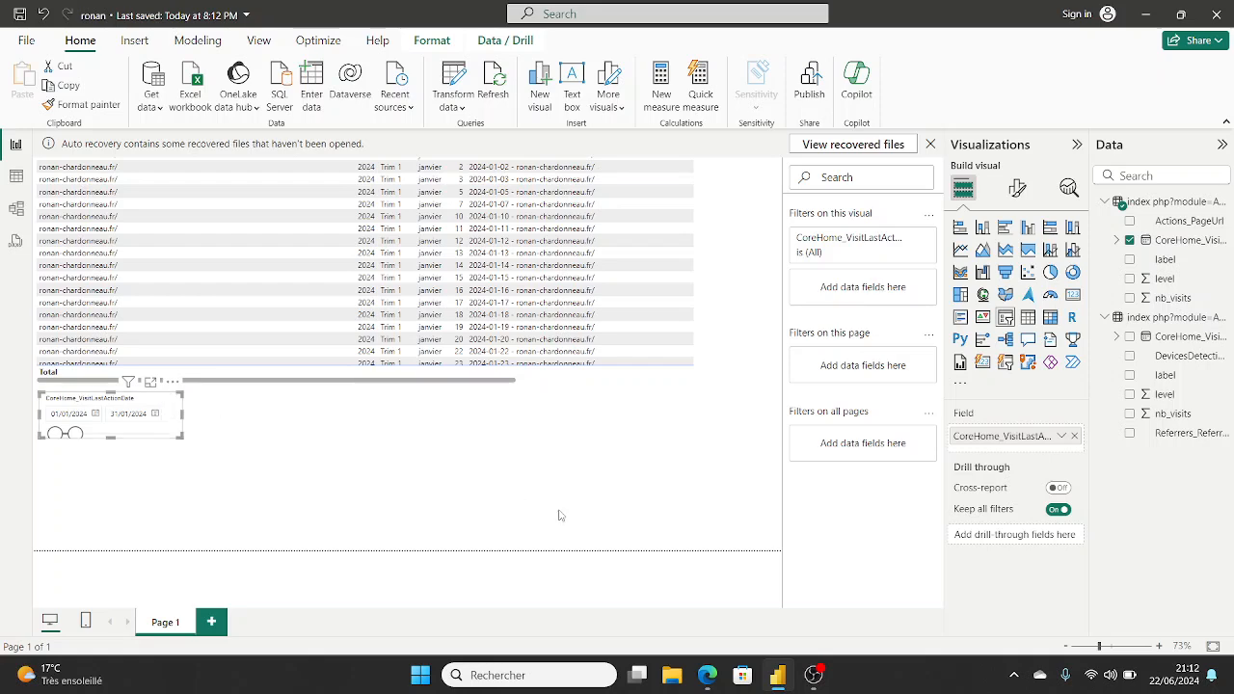
click(815, 674)
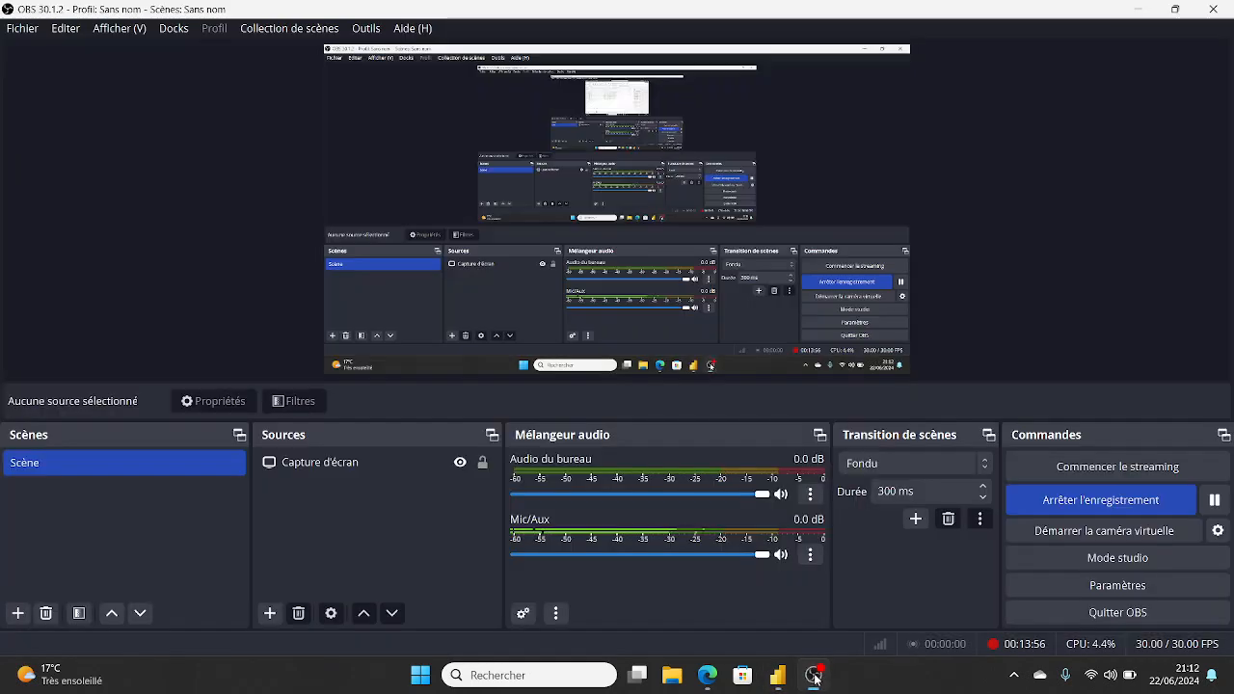